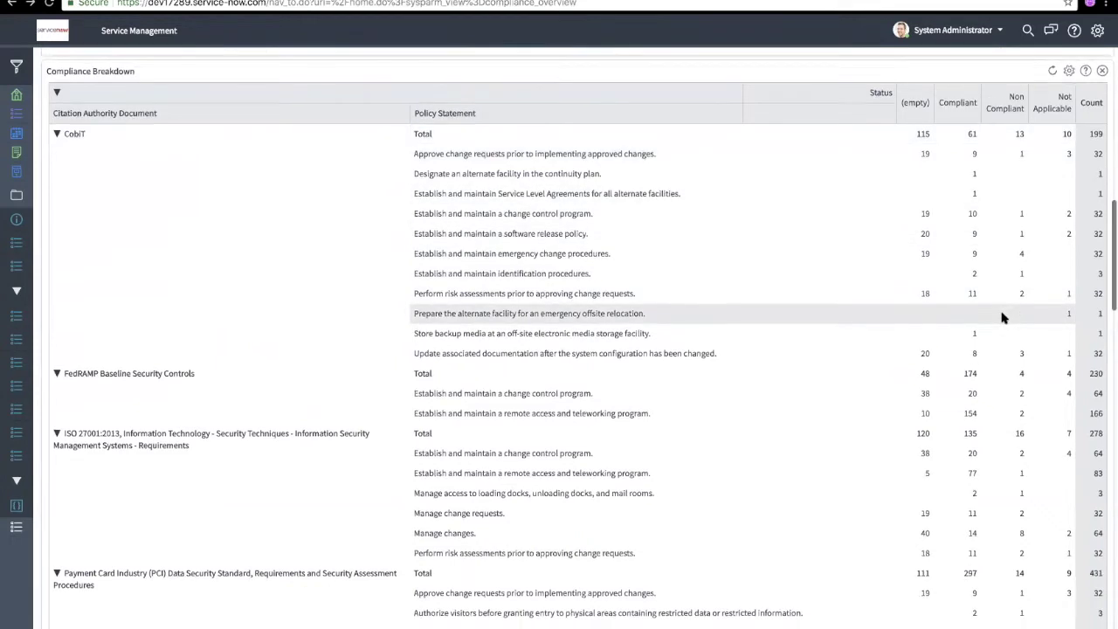
# Review the compliance overview from the Compliance Breakdown table through the Non Compliant Profiles chart.
pyautogui.scroll(-5, 1003, 318)
pyautogui.scroll(-8, 1003, 318)
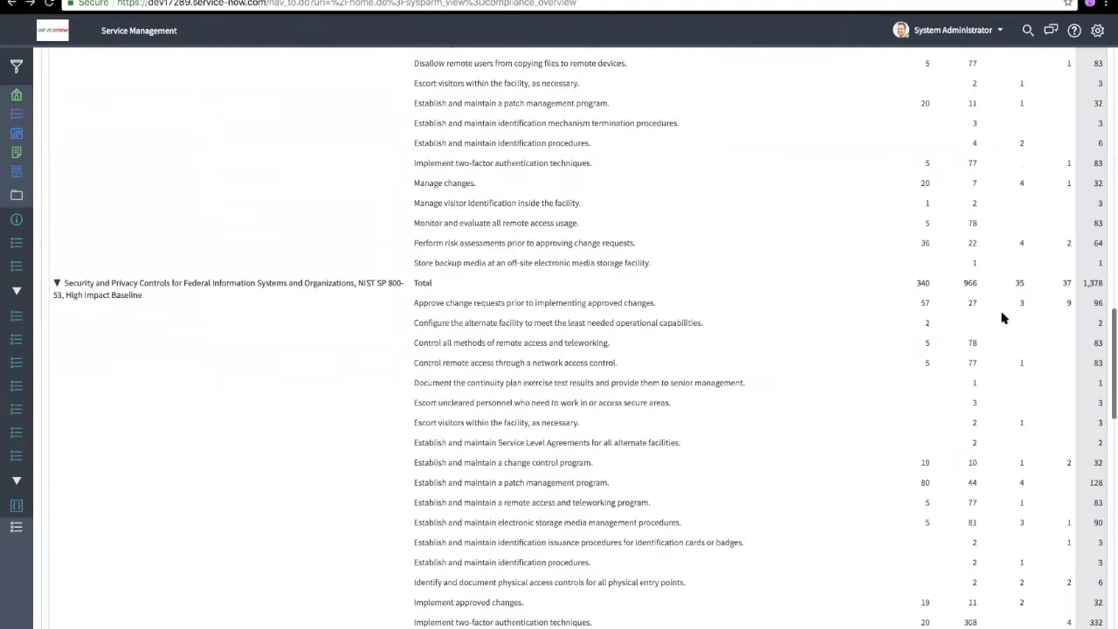
pyautogui.scroll(-2, 1003, 318)
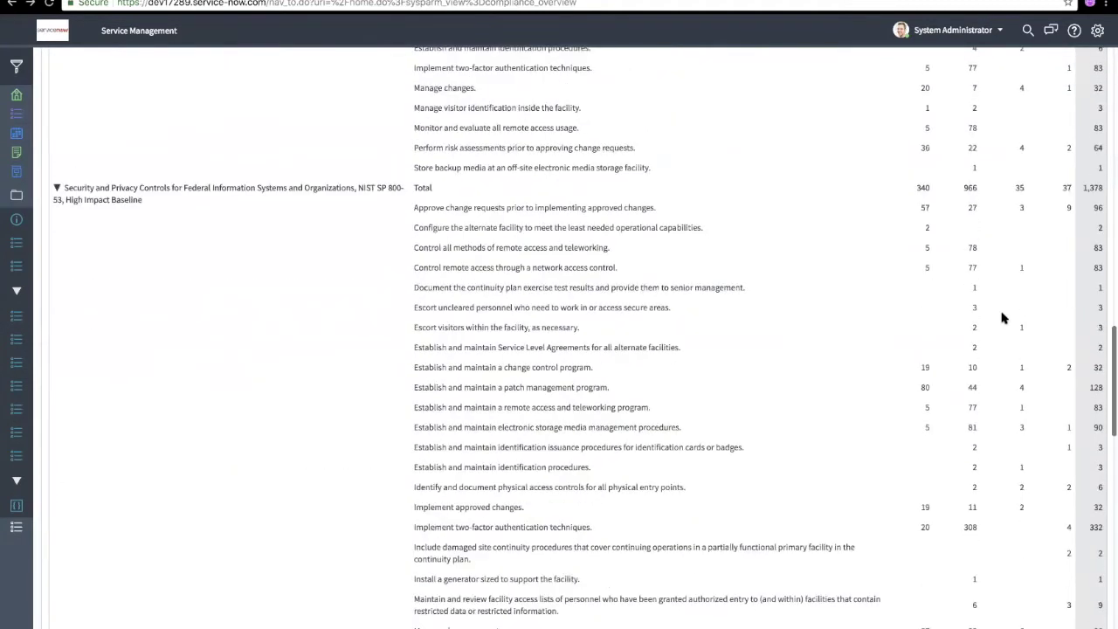
pyautogui.scroll(-20, 1003, 318)
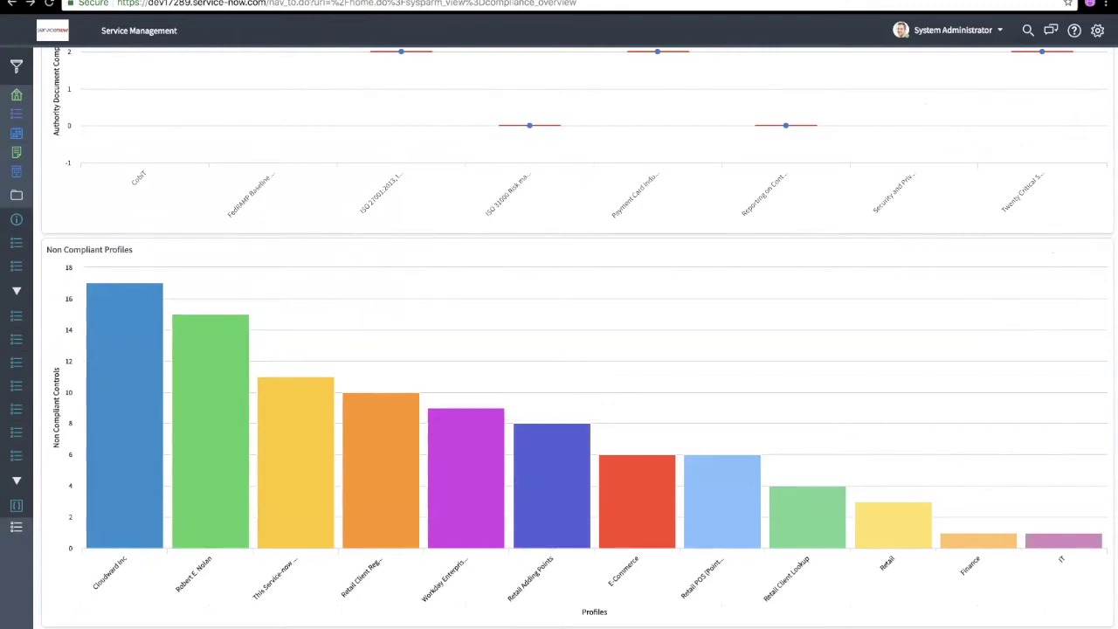
# Filter the navigator for "Policy" and open the PCI DSS 3.0 Requirements record from the Authority Documents list.
pyautogui.click(16, 527)
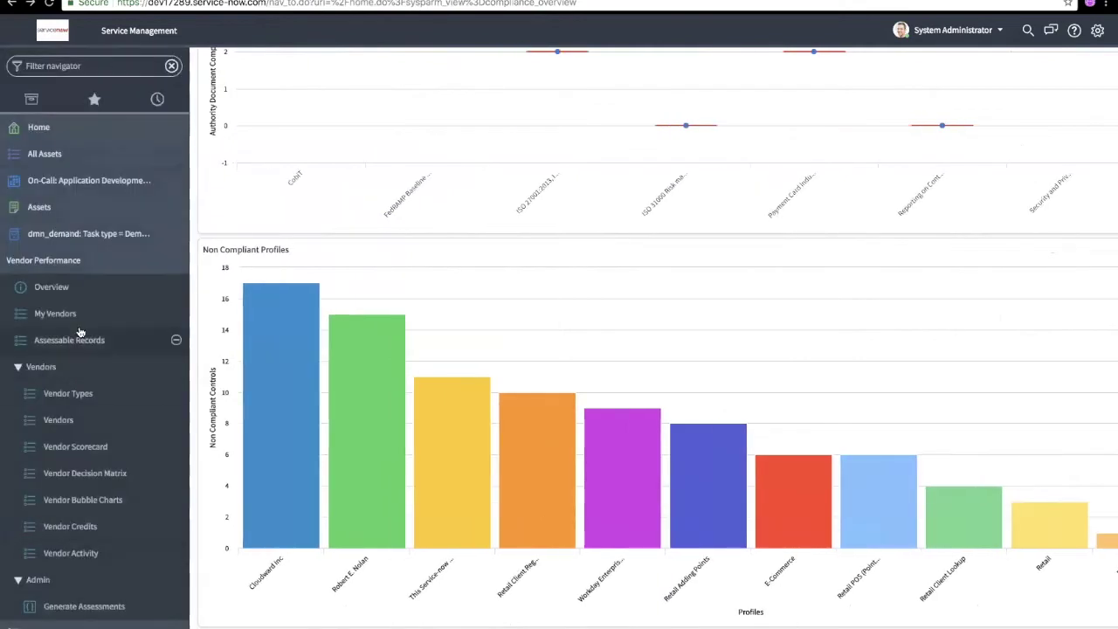
pyautogui.click(57, 65)
pyautogui.write('Policy')
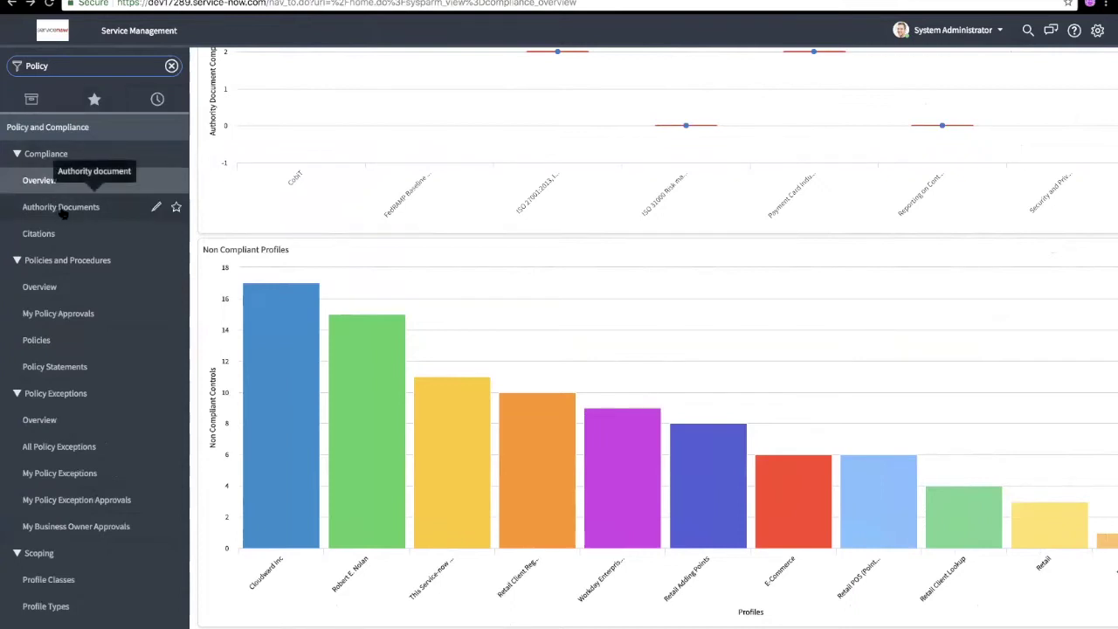
pyautogui.click(63, 210)
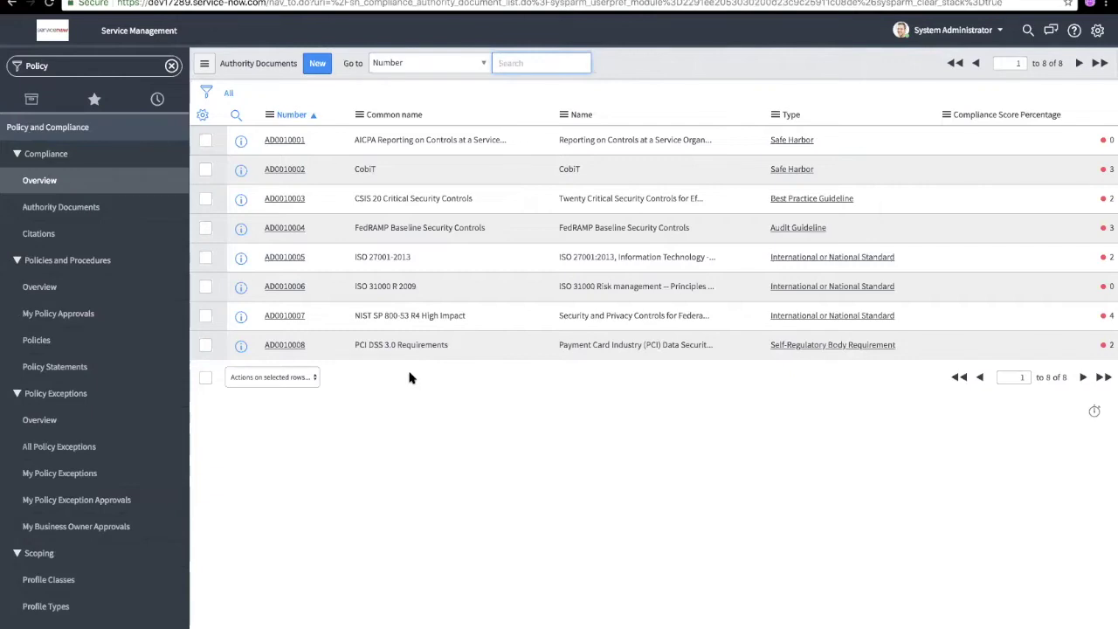
pyautogui.click(289, 350)
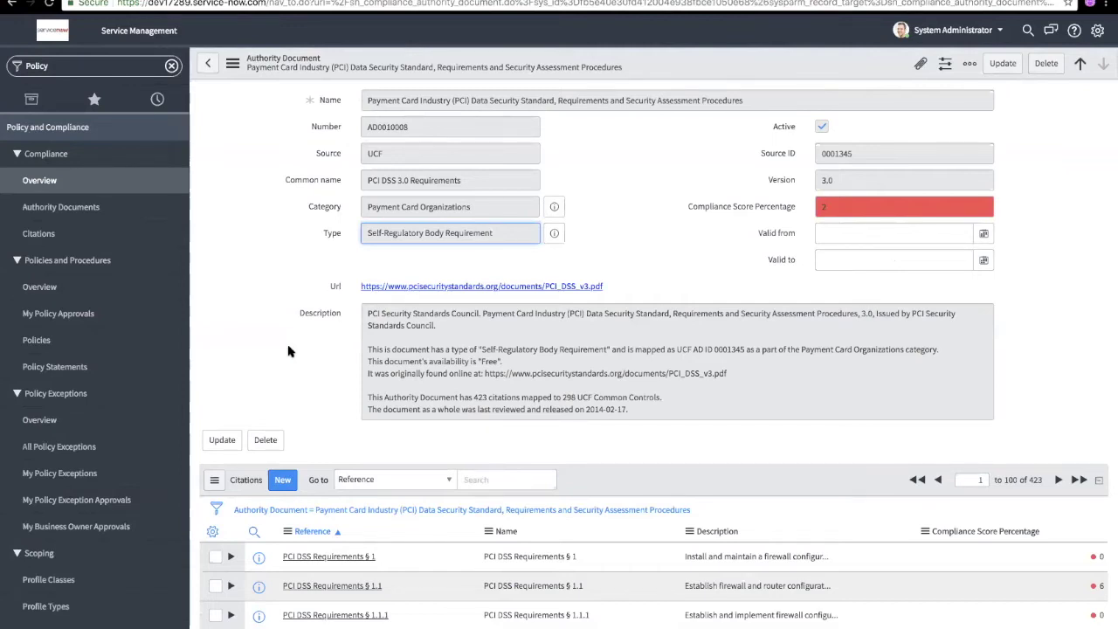
# Open the authority document's source URL to view the PCI document library, and return to the record.
pyautogui.moveTo(361, 287); pyautogui.dragTo(619, 290)
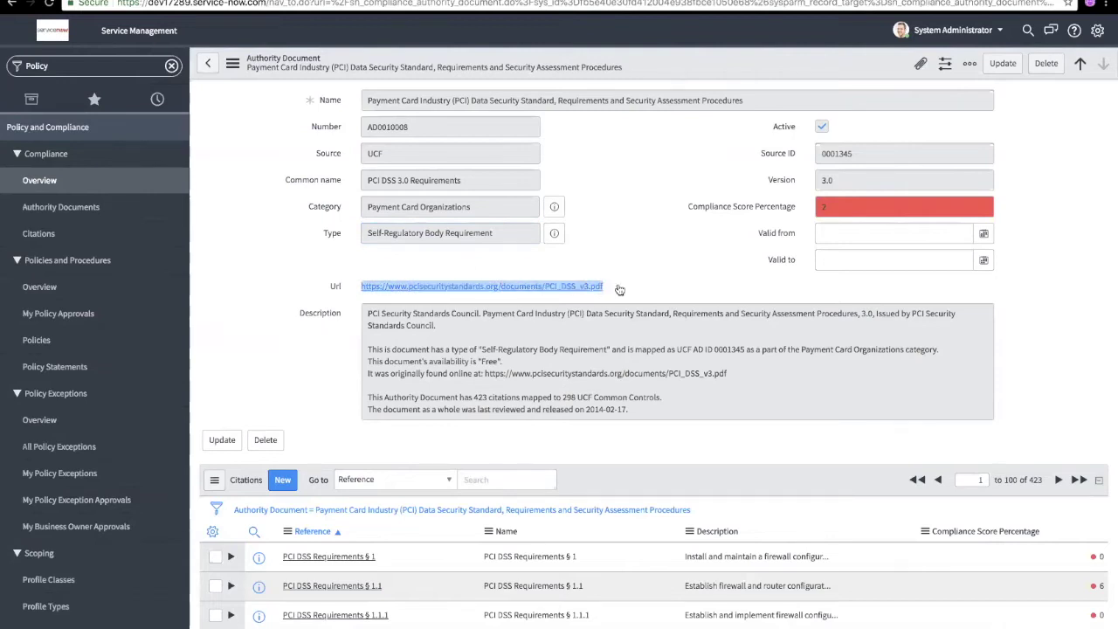
pyautogui.click(619, 289)
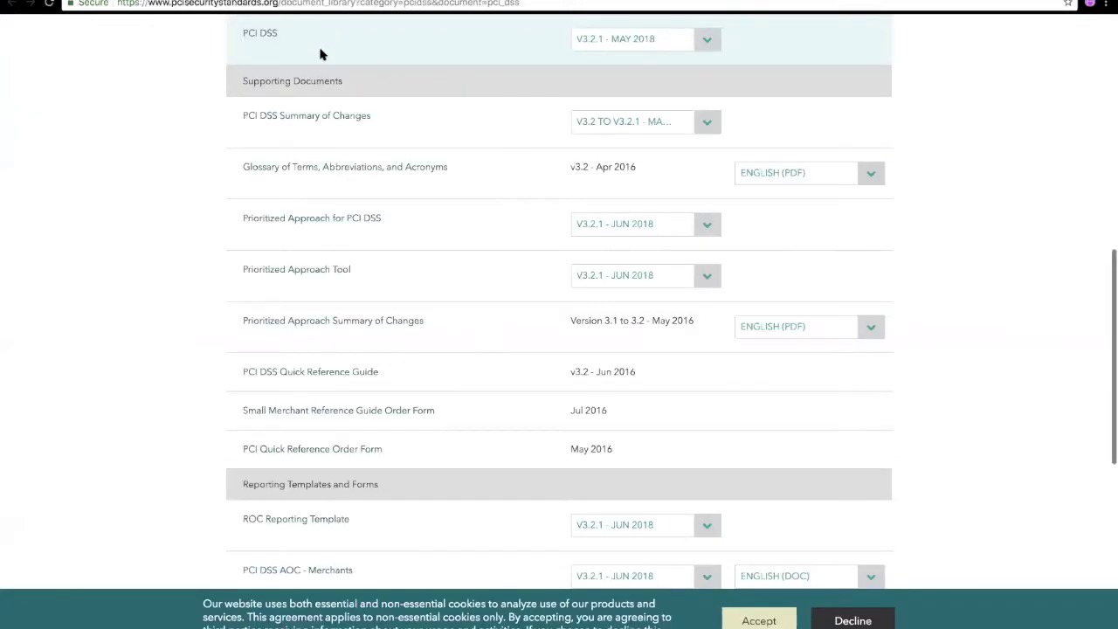
pyautogui.click(161, 3)
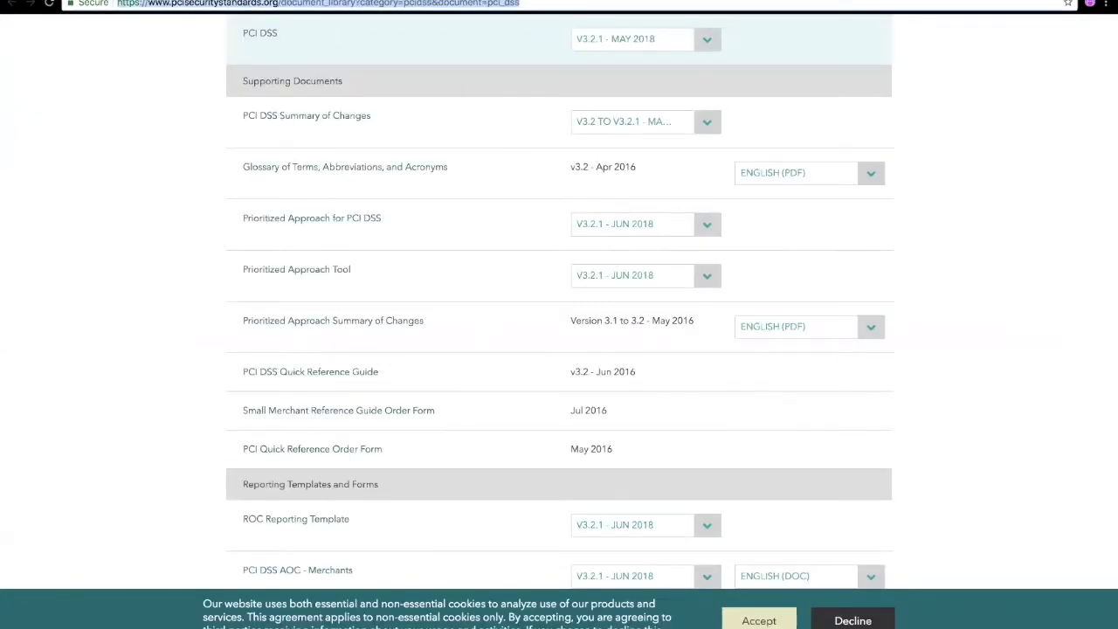
pyautogui.hotkey('alt', 'Left')
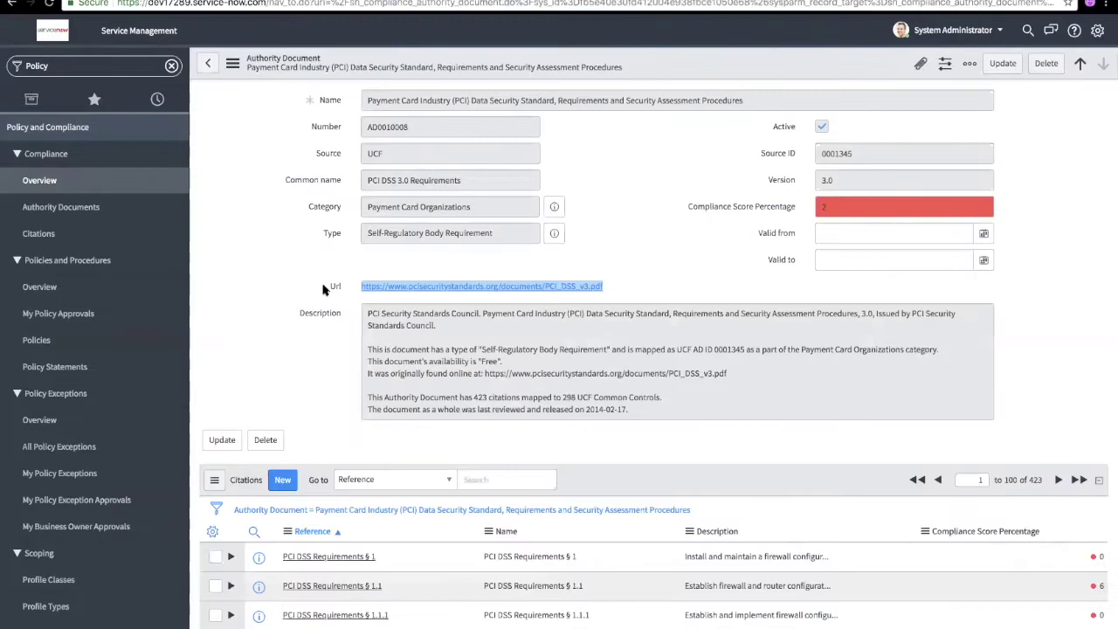
# Examine the PCI authority document's citations list and its Number and Source fields.
pyautogui.scroll(-3, 664, 435)
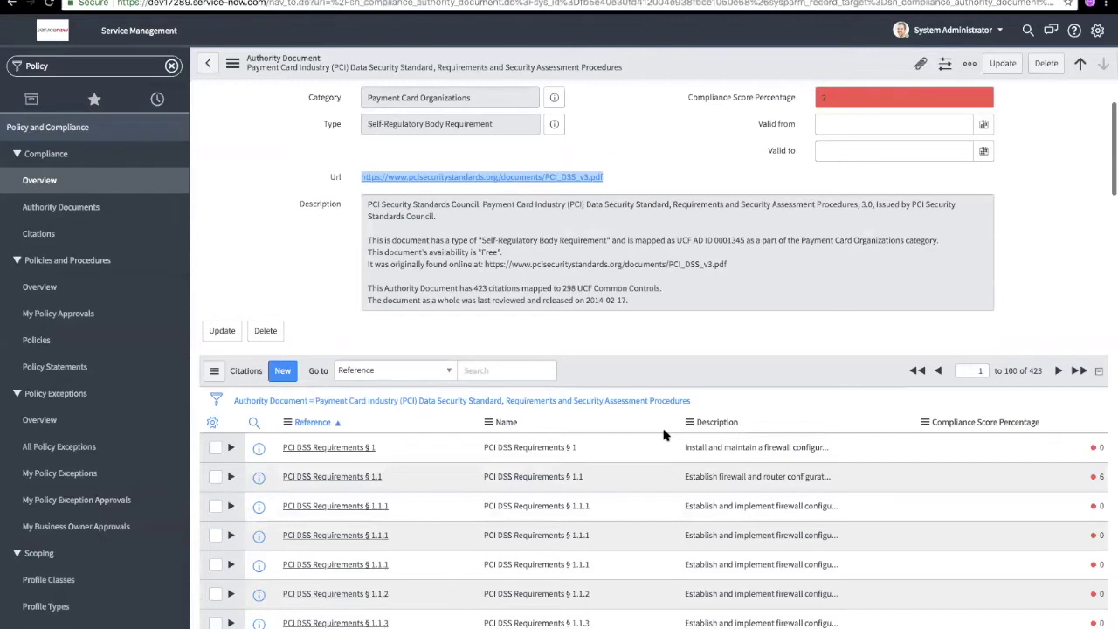
pyautogui.scroll(-3, 664, 436)
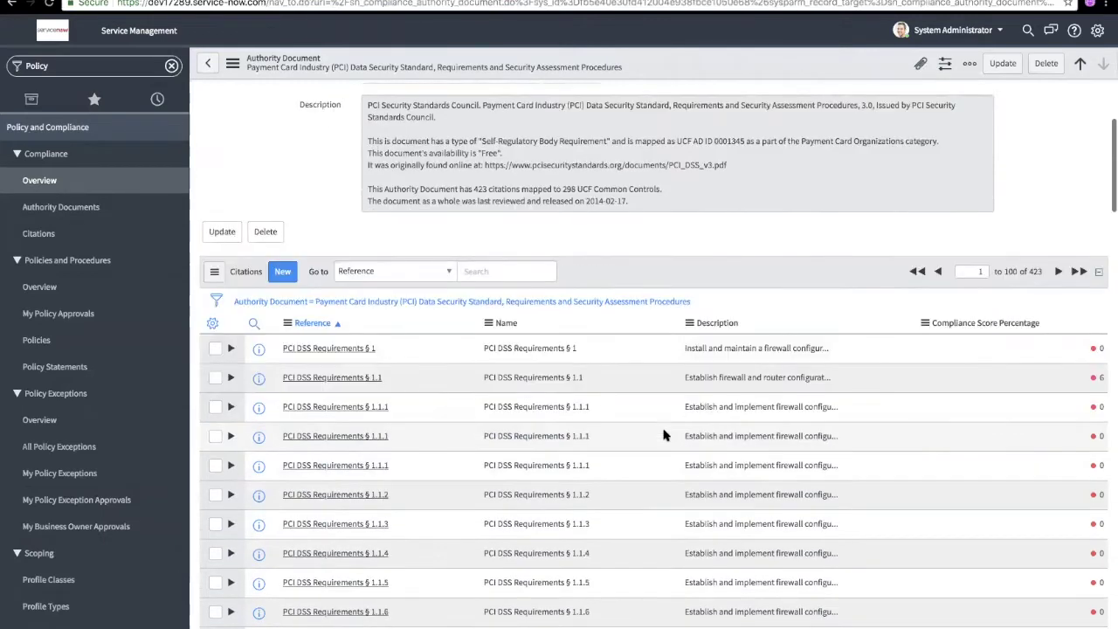
pyautogui.scroll(6, 664, 435)
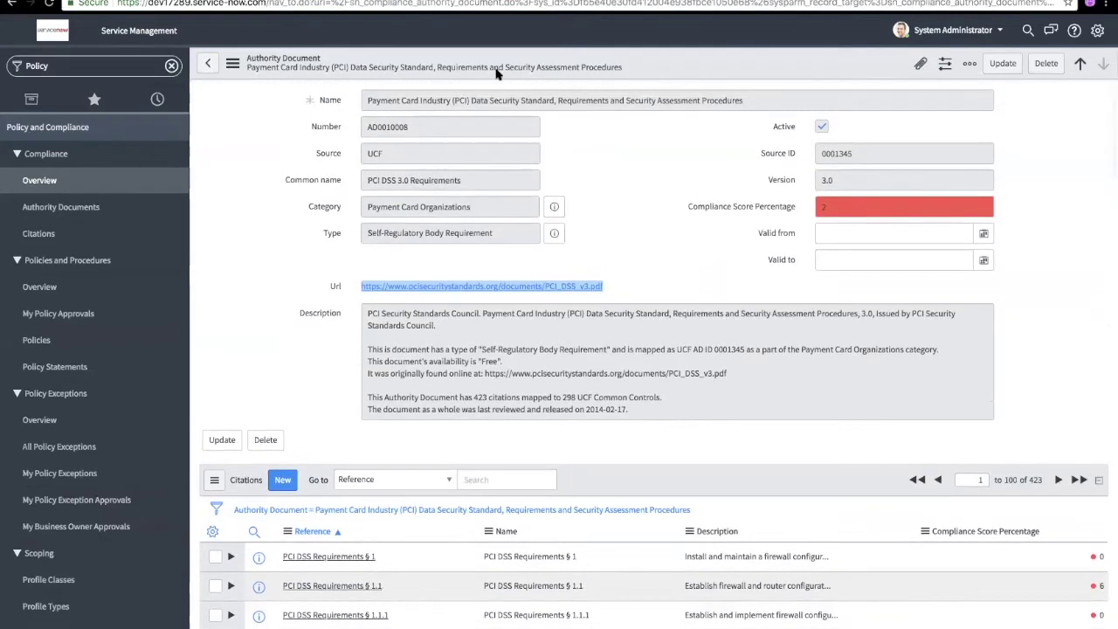
pyautogui.moveTo(435, 122); pyautogui.dragTo(369, 123)
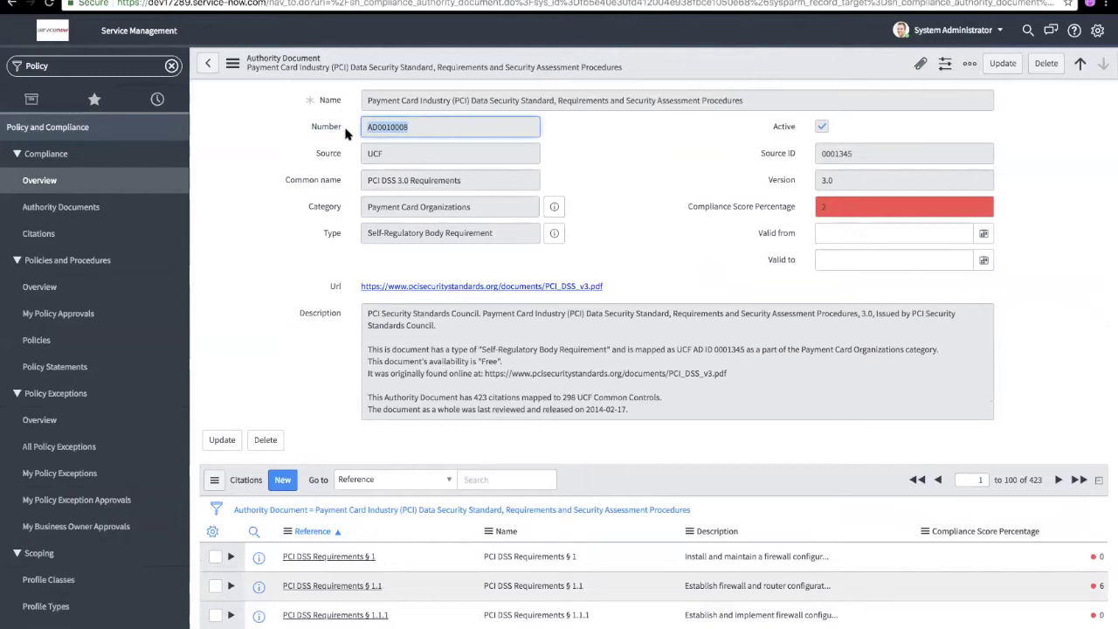
pyautogui.click(376, 155)
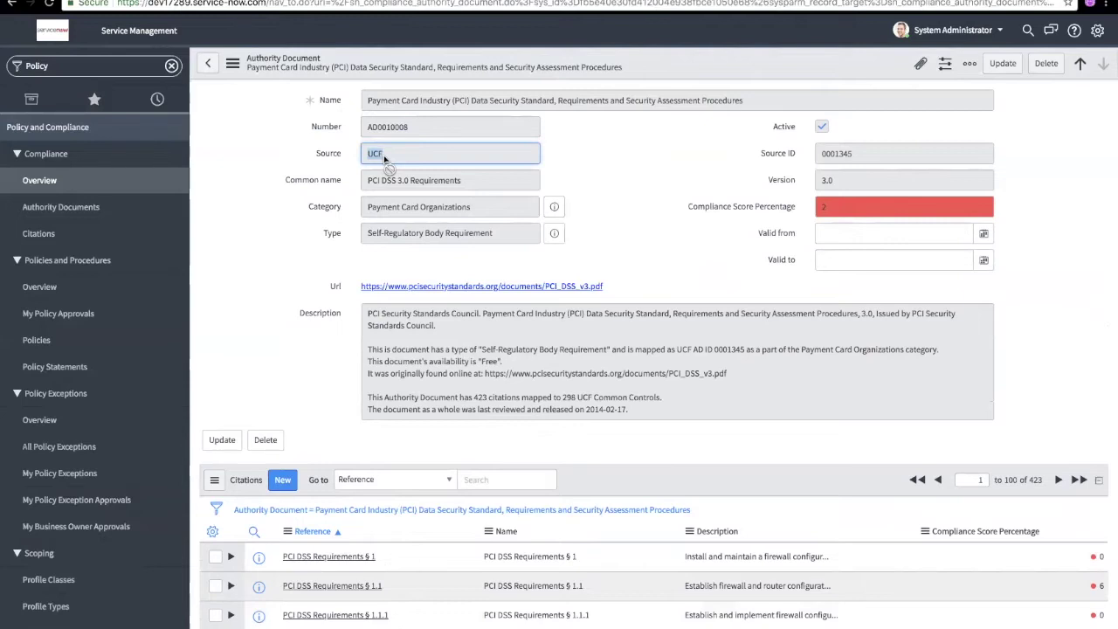
pyautogui.click(316, 156)
pyautogui.click(389, 160)
pyautogui.doubleClick(389, 160)
# Open the PCI DSS Requirements § 1 citation and its Boundary Defense program policy statement.
pyautogui.scroll(-1, 345, 351)
pyautogui.scroll(-5, 345, 350)
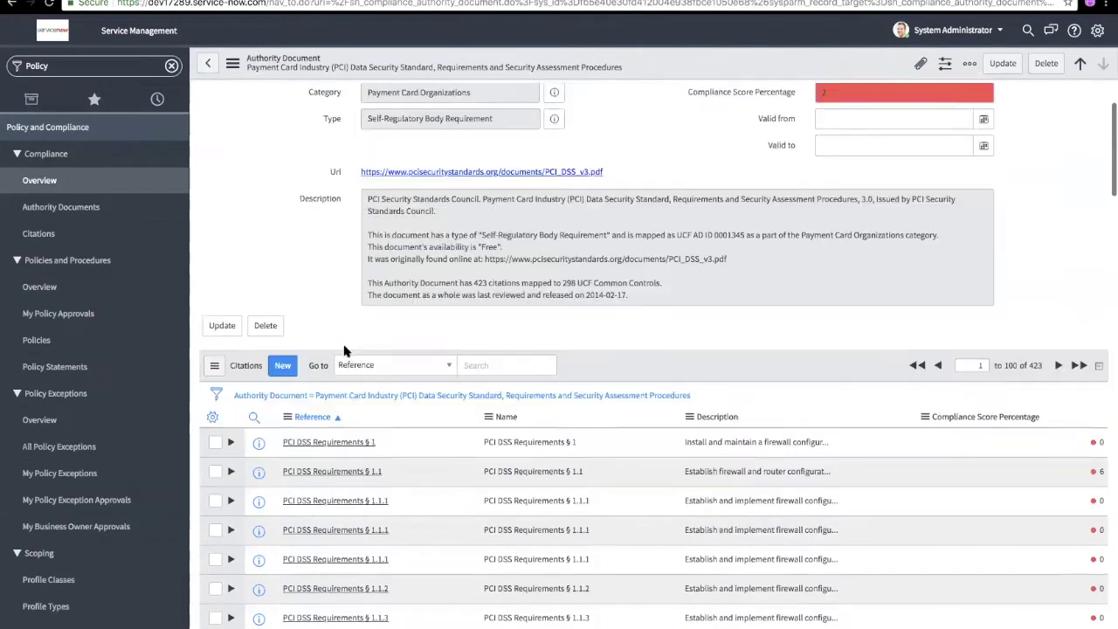
pyautogui.scroll(-1, 344, 350)
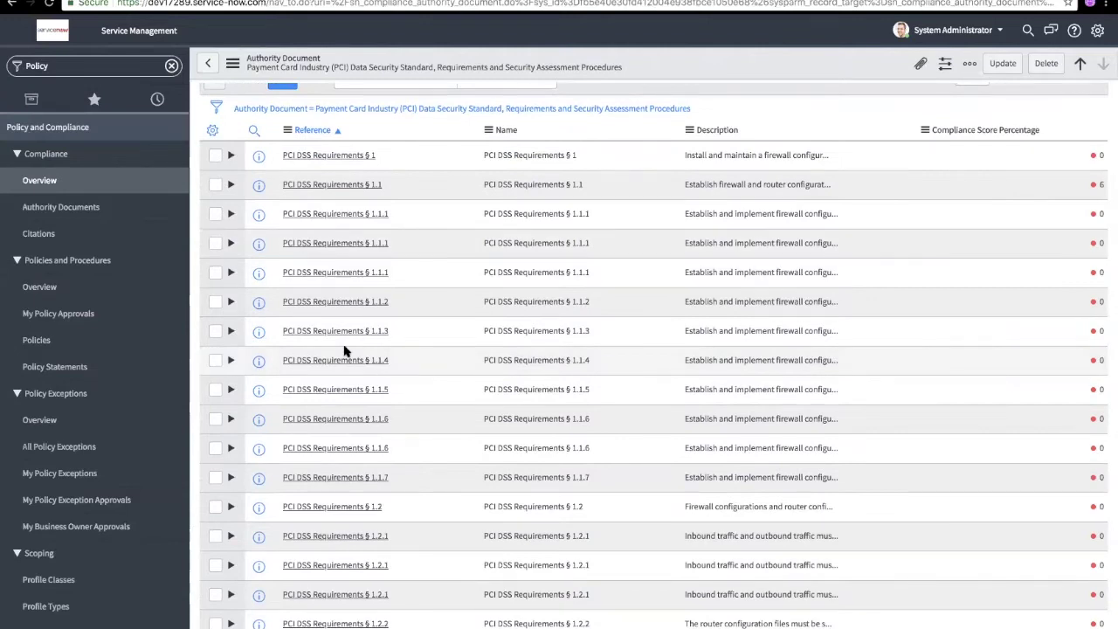
pyautogui.scroll(2, 344, 351)
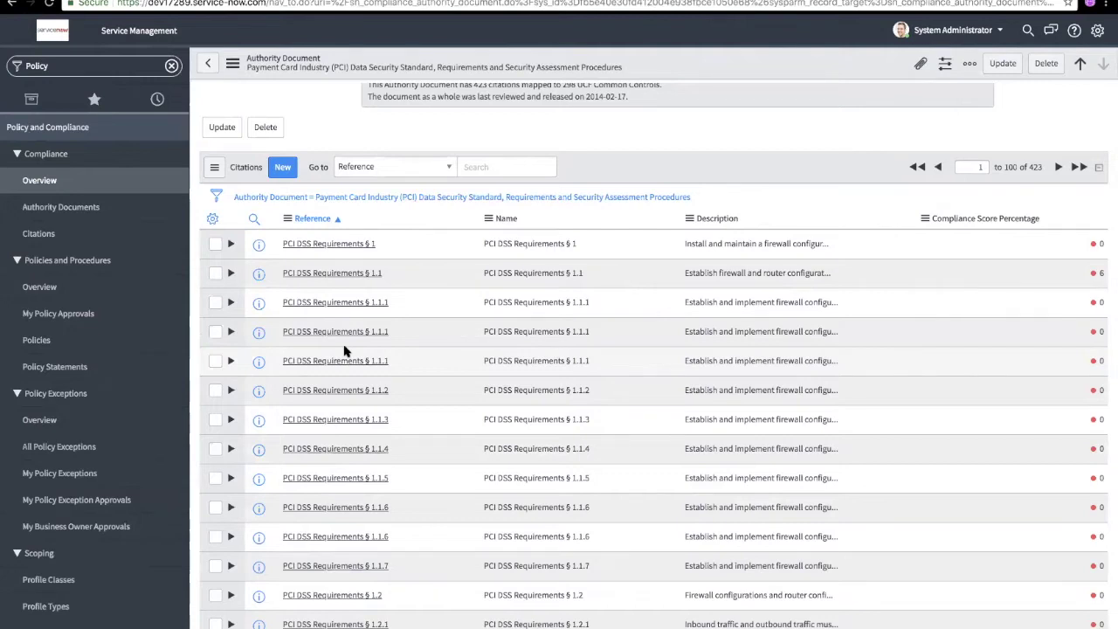
pyautogui.click(318, 247)
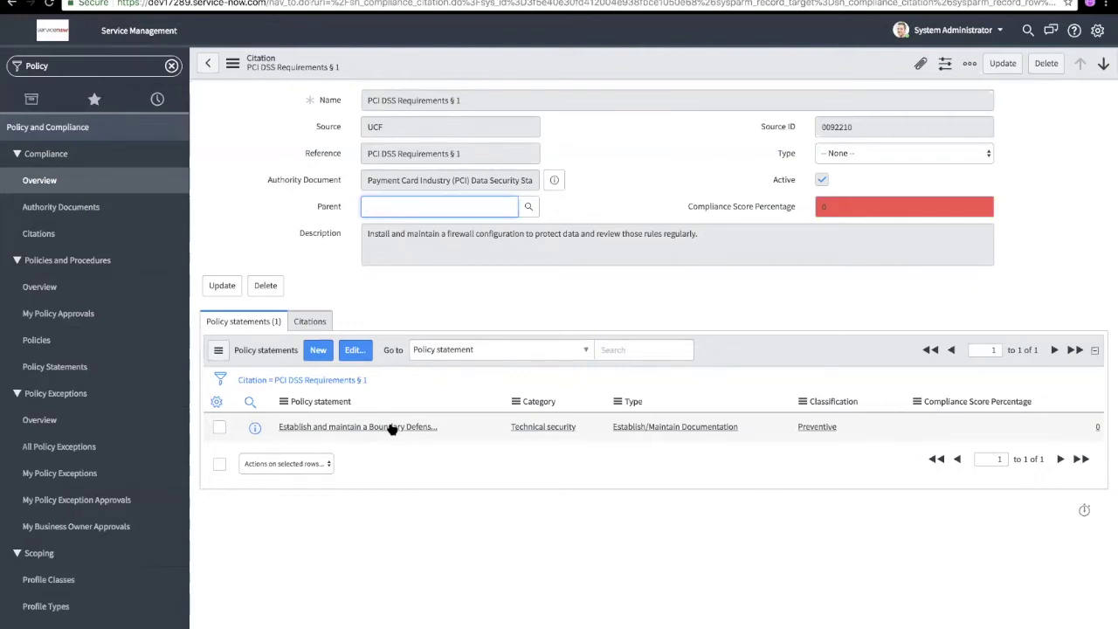
pyautogui.click(392, 427)
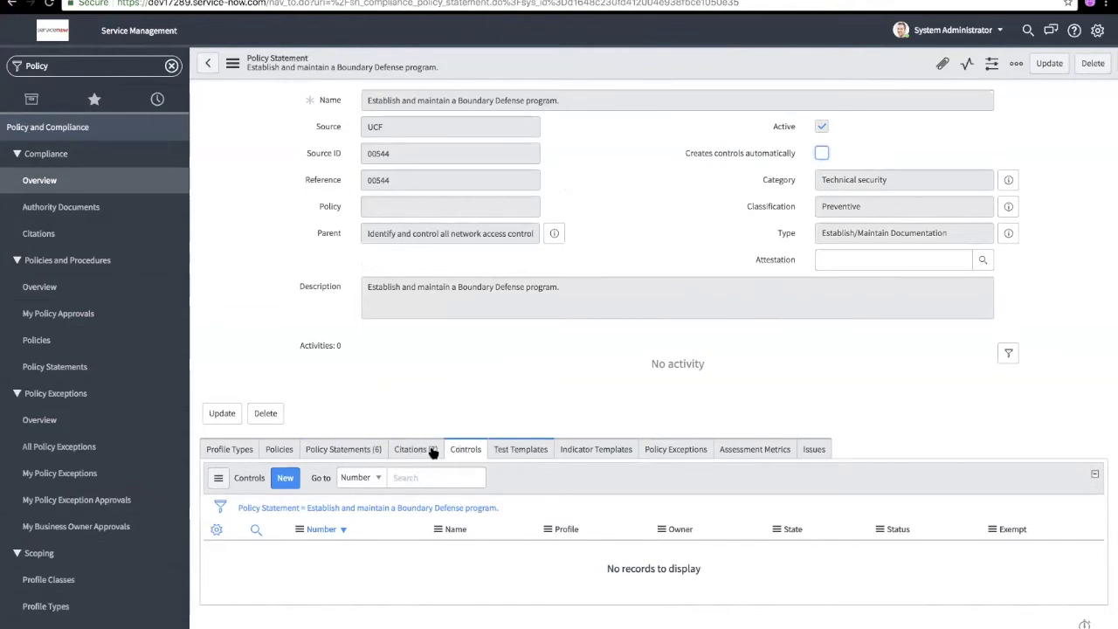
# Show the child policy statements related to the Boundary Defense program statement.
pyautogui.click(357, 451)
pyautogui.scroll(-1, 357, 451)
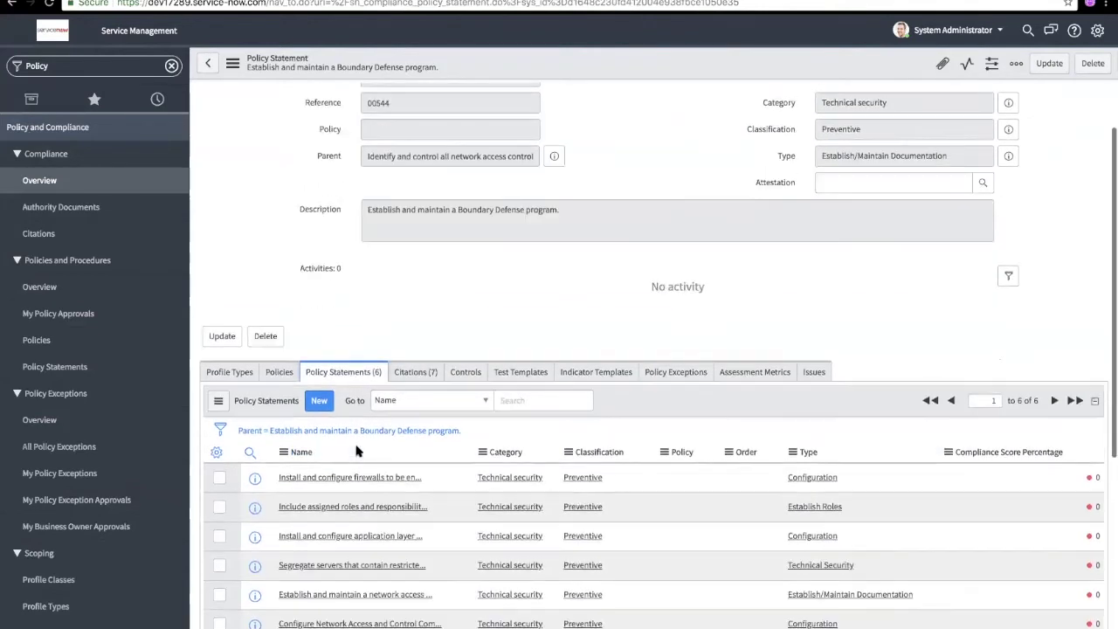
pyautogui.scroll(-1, 358, 419)
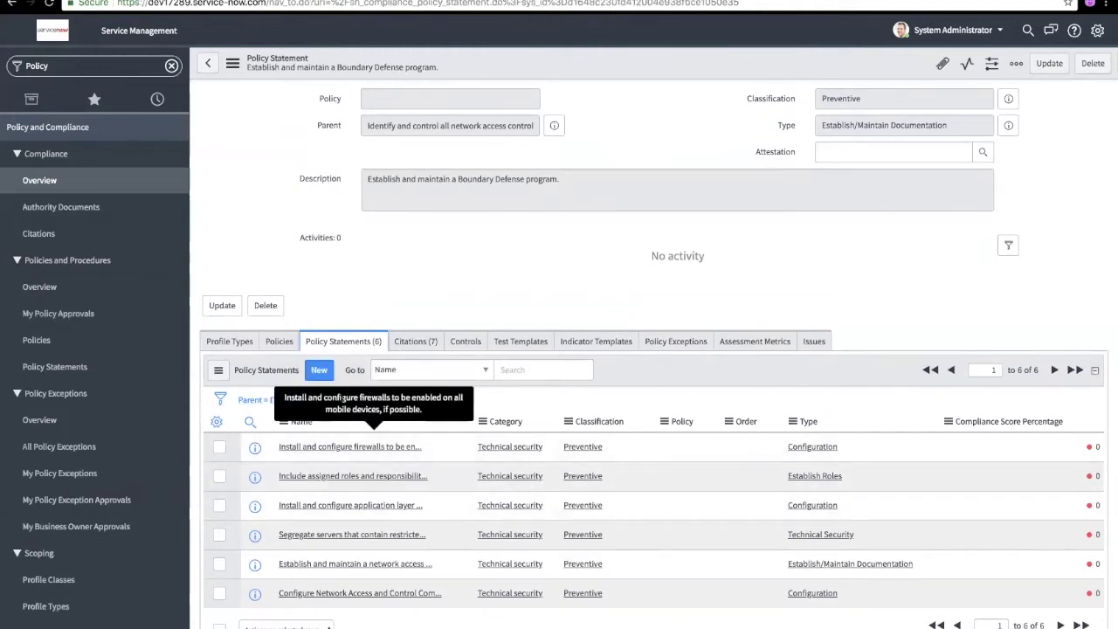
# Show the citations linked to the Boundary Defense policy statement and highlight the CobiT authority document.
pyautogui.click(420, 348)
pyautogui.scroll(-2, 498, 519)
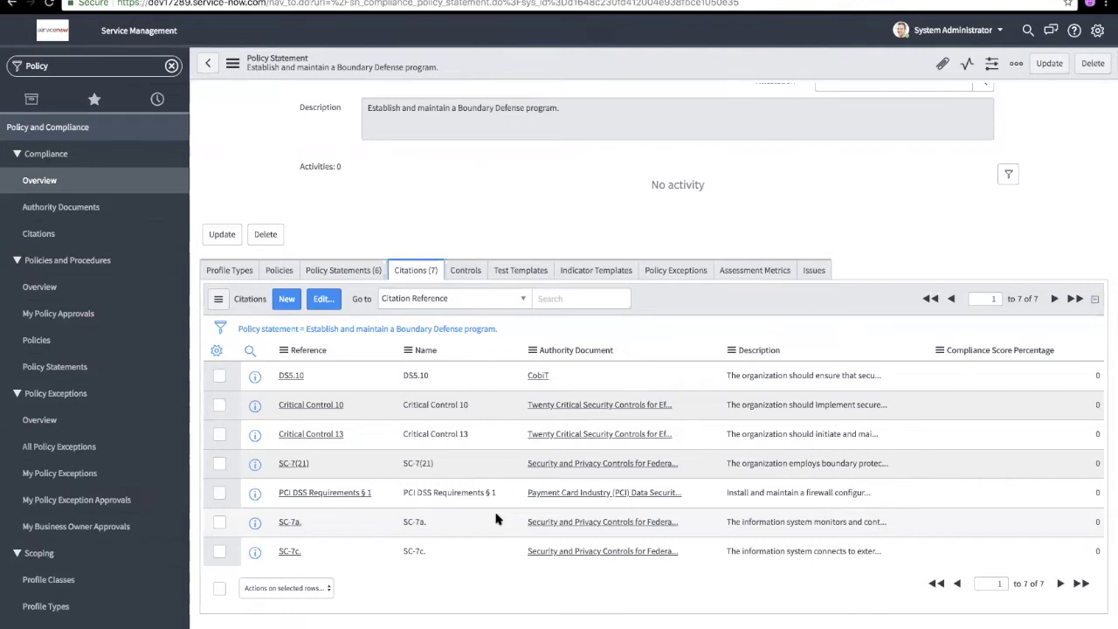
pyautogui.doubleClick(572, 383)
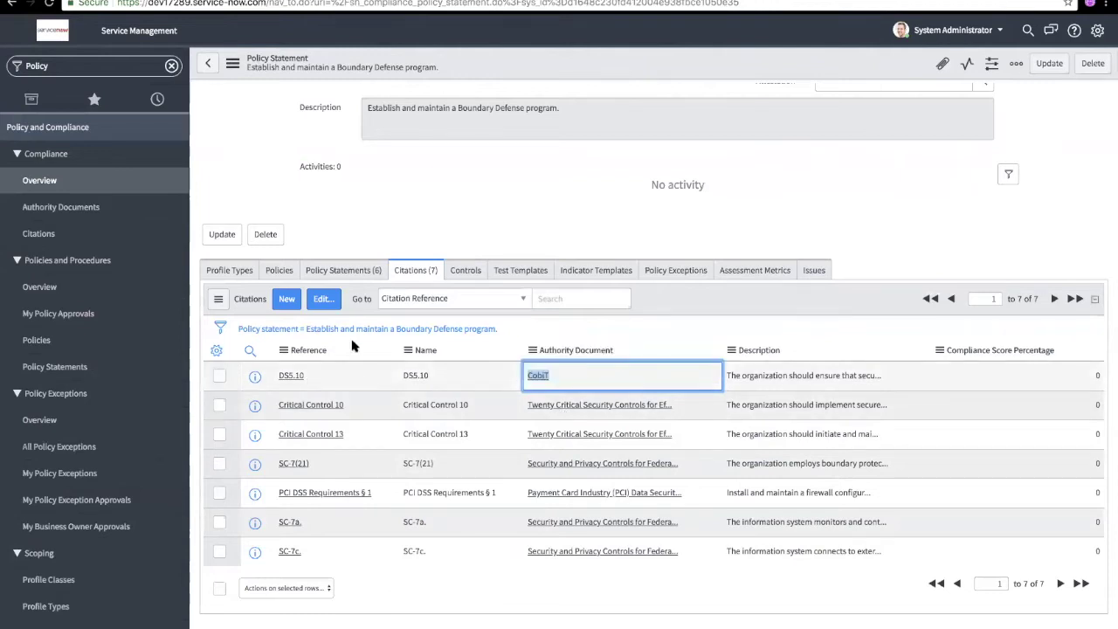
# Inspect the child policy statement on enabling firewalls on mobile devices, and return to the Boundary Defense statement.
pyautogui.click(346, 274)
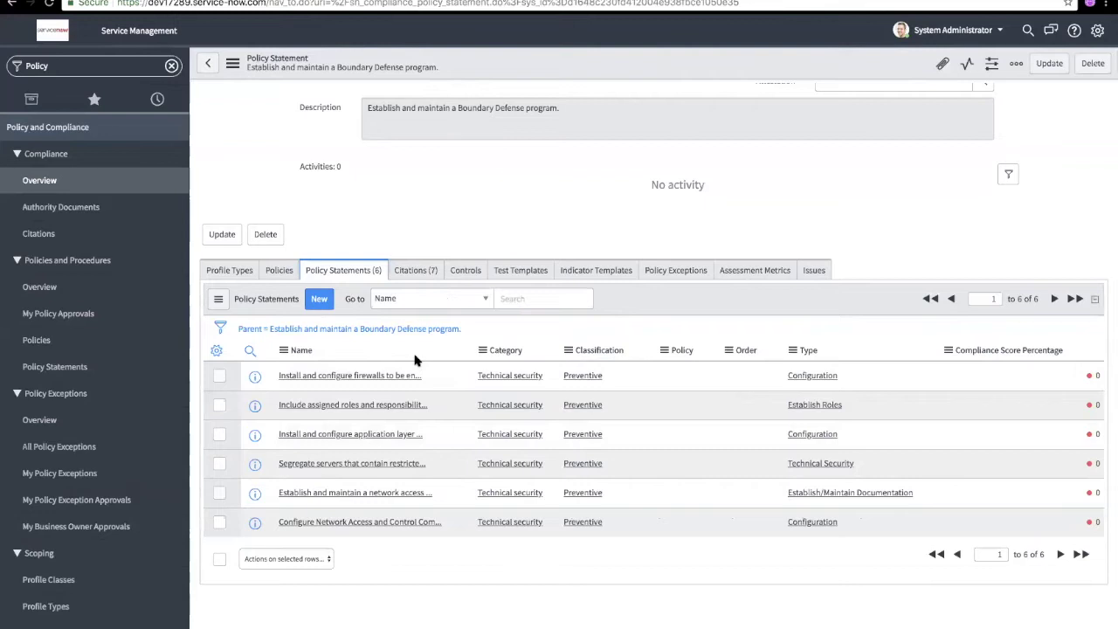
pyautogui.click(344, 377)
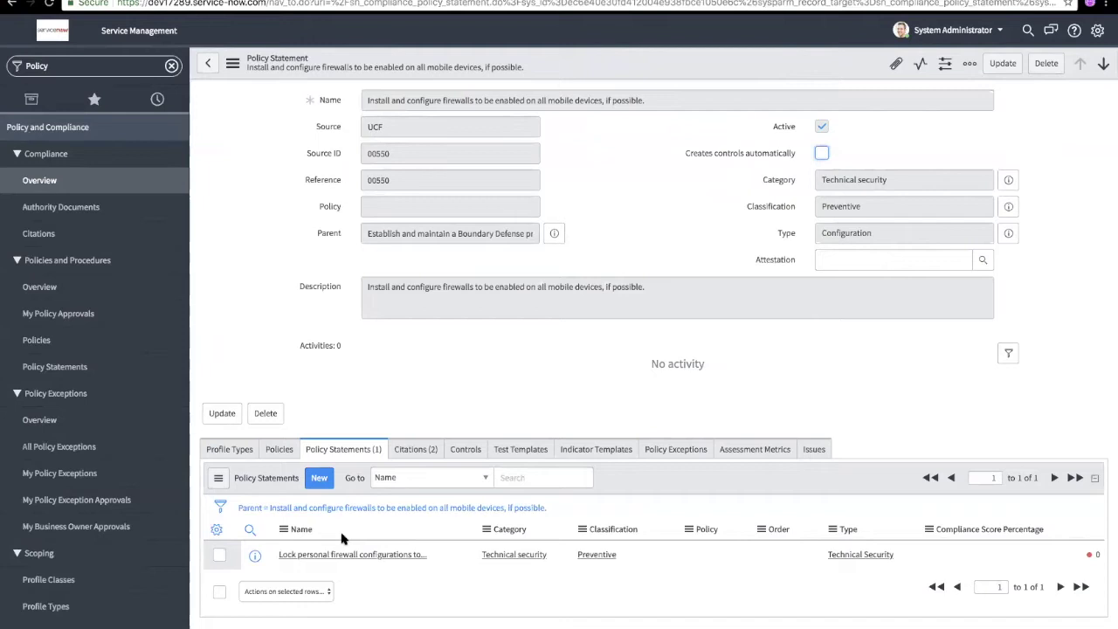
pyautogui.click(208, 63)
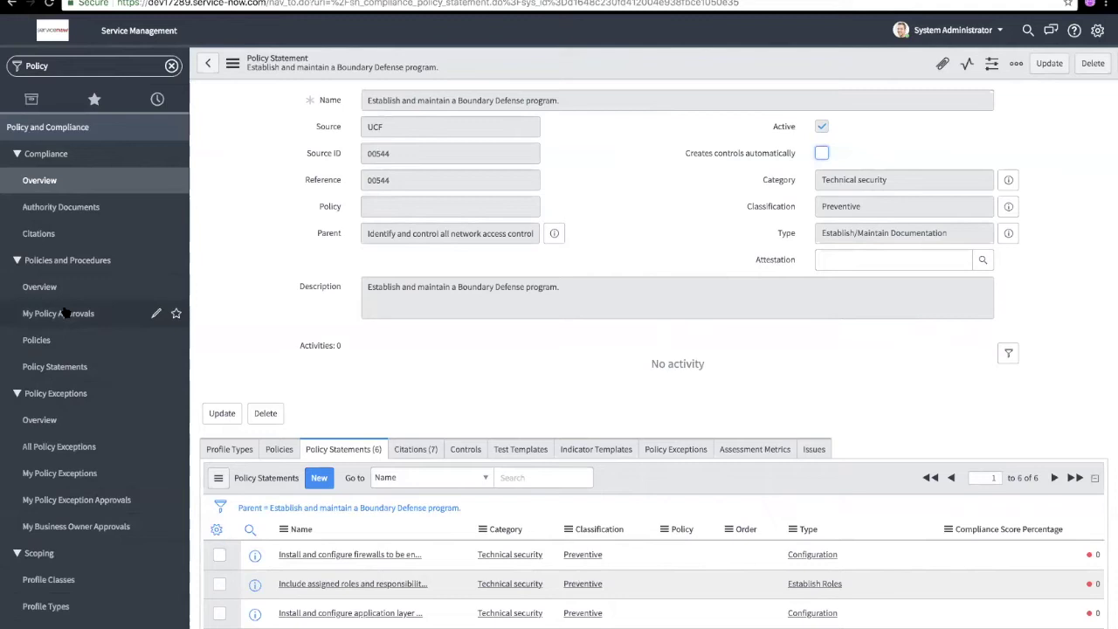
# Filter the navigator for "controls" and open the All Controls list.
pyautogui.scroll(-3, 75, 303)
pyautogui.scroll(-4, 75, 302)
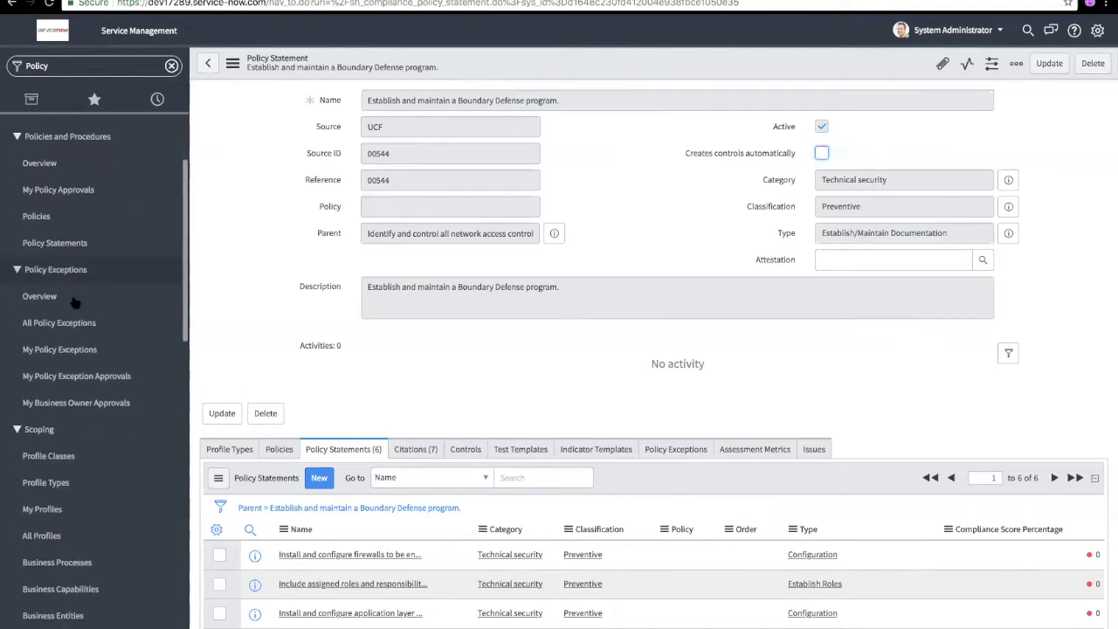
pyautogui.scroll(3, 75, 302)
pyautogui.doubleClick(39, 65)
pyautogui.write('contrls')
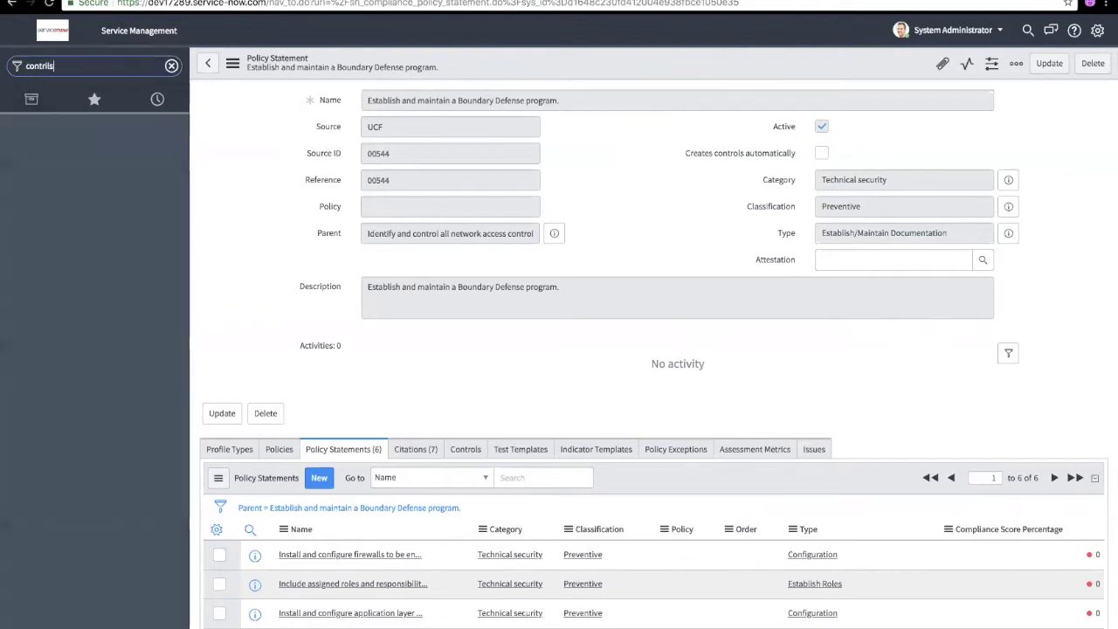
pyautogui.press('BackSpace')
pyautogui.press('BackSpace')
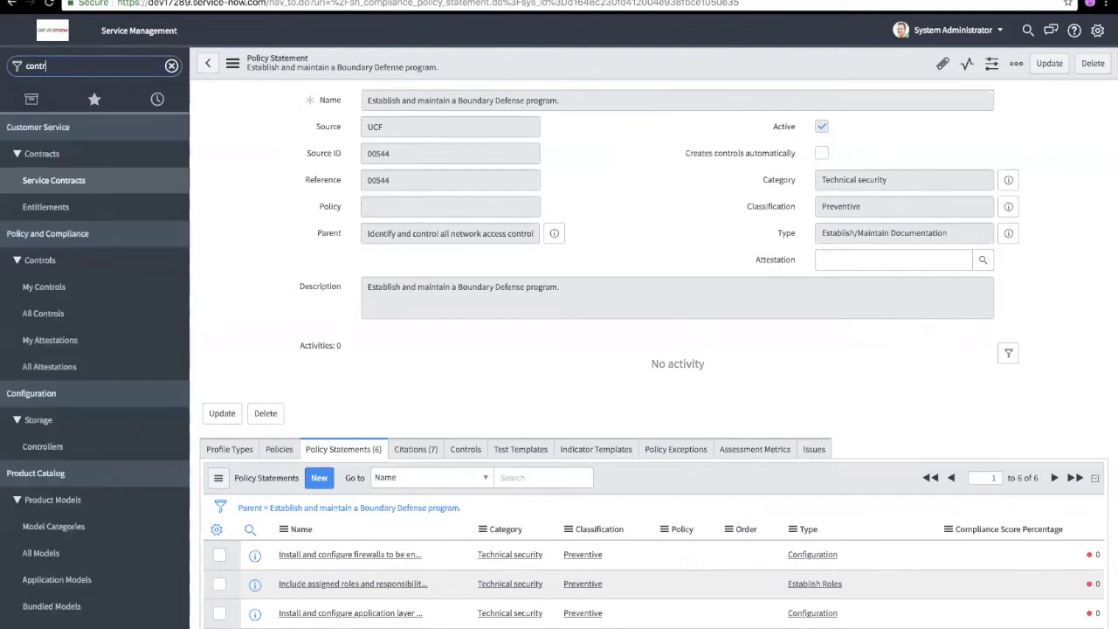
pyautogui.write('ols')
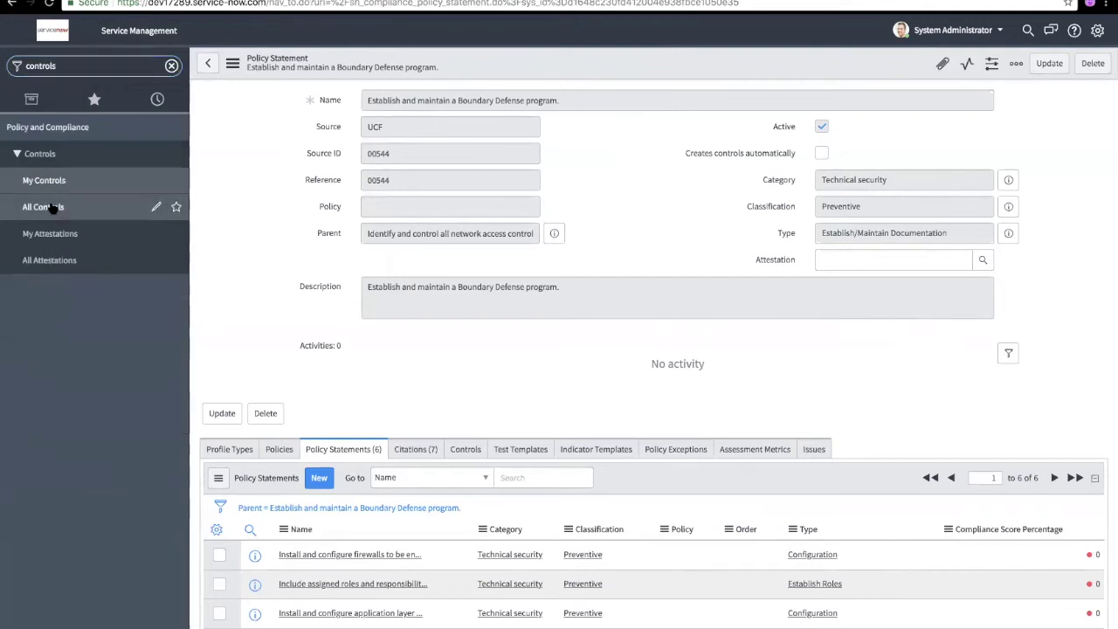
pyautogui.click(53, 208)
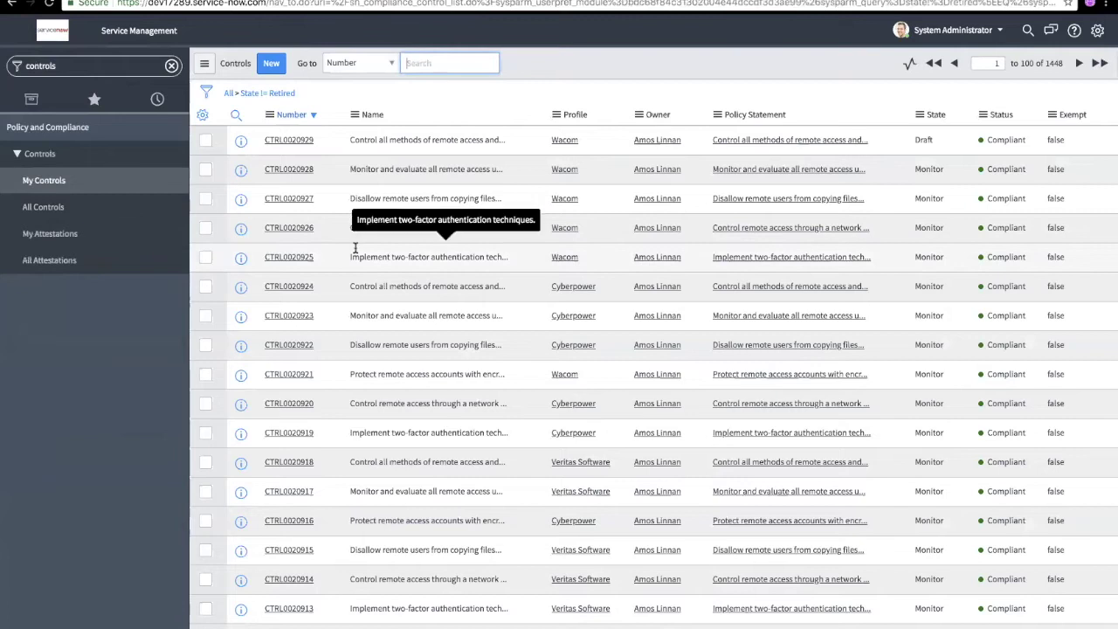
# Open control CTRL0020929 and view the hint for its Profile field.
pyautogui.click(280, 141)
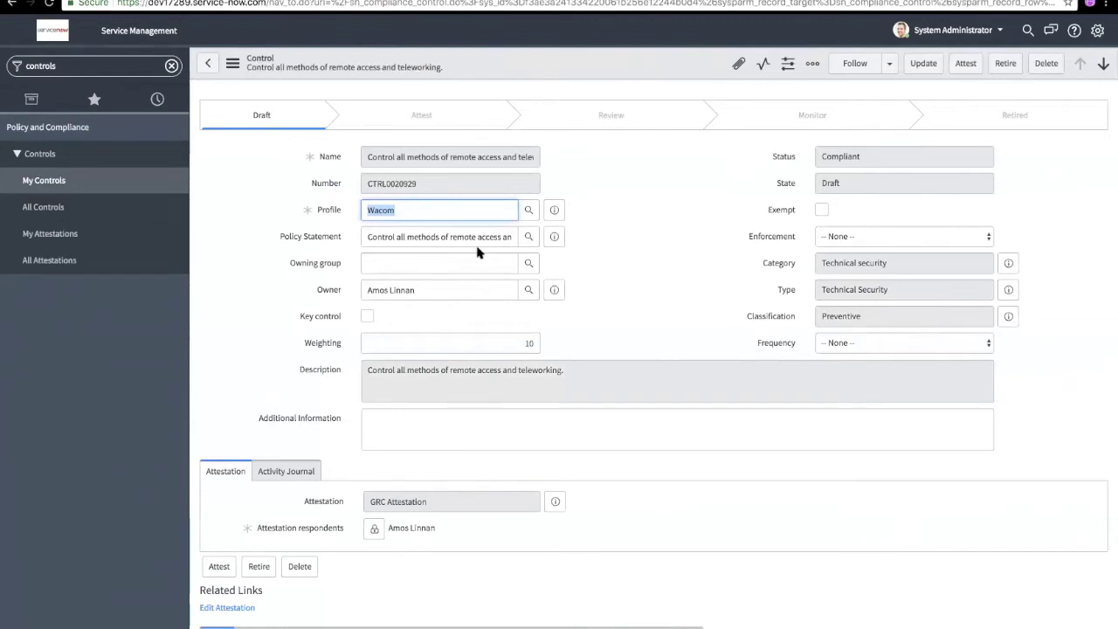
pyautogui.moveTo(330, 213)
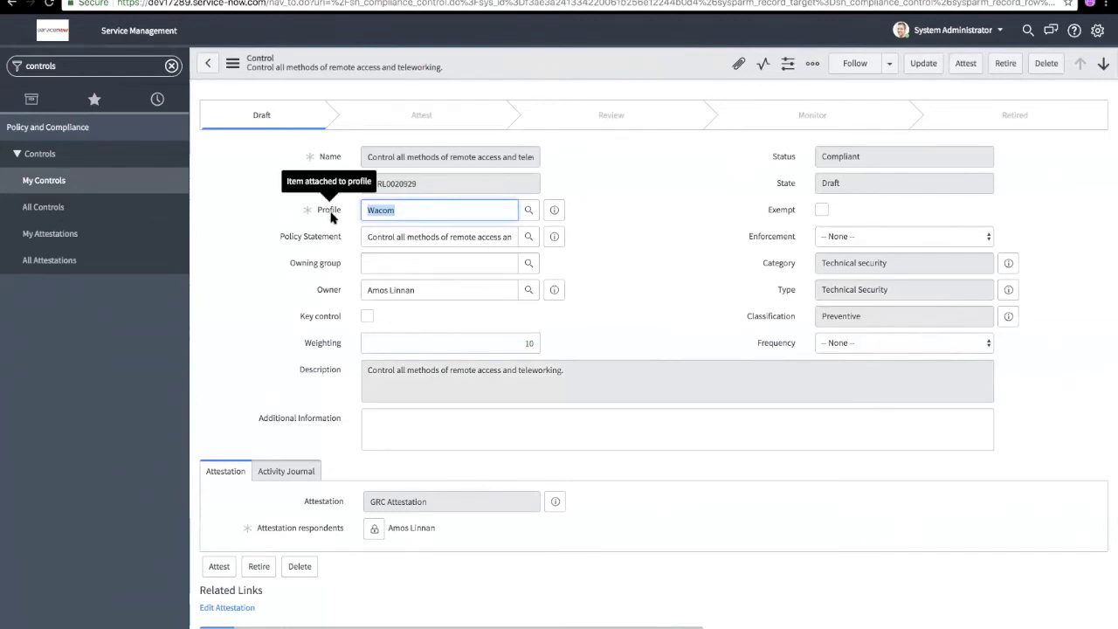
# Point out the Owning group and Description fields on control CTRL0020929.
pyautogui.moveTo(282, 238); pyautogui.dragTo(342, 264)
pyautogui.click(343, 264)
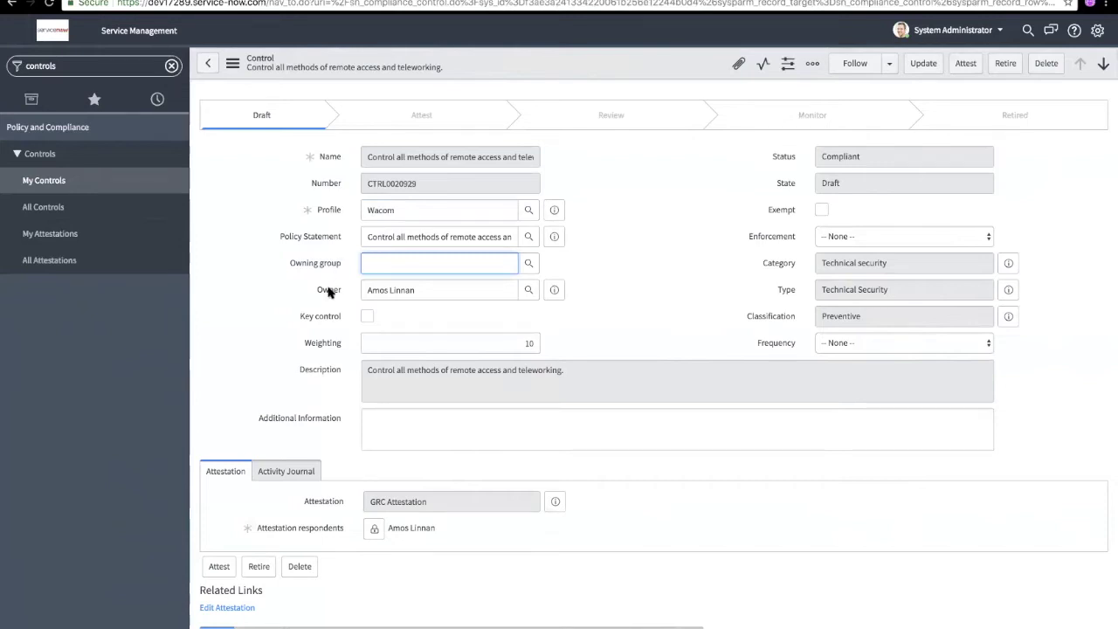
pyautogui.moveTo(285, 265); pyautogui.dragTo(341, 266)
pyautogui.click(341, 266)
pyautogui.moveTo(295, 374); pyautogui.dragTo(339, 373)
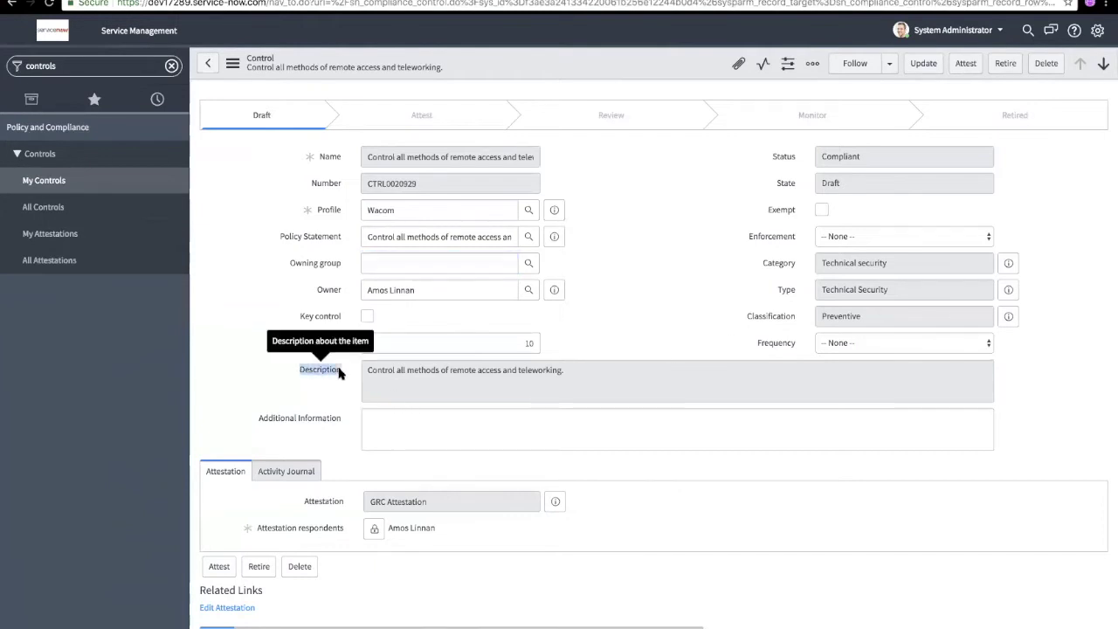
# Review the control's related indicators, test plans, control tests, attestations and risks.
pyautogui.scroll(-2, 342, 420)
pyautogui.scroll(-2, 342, 420)
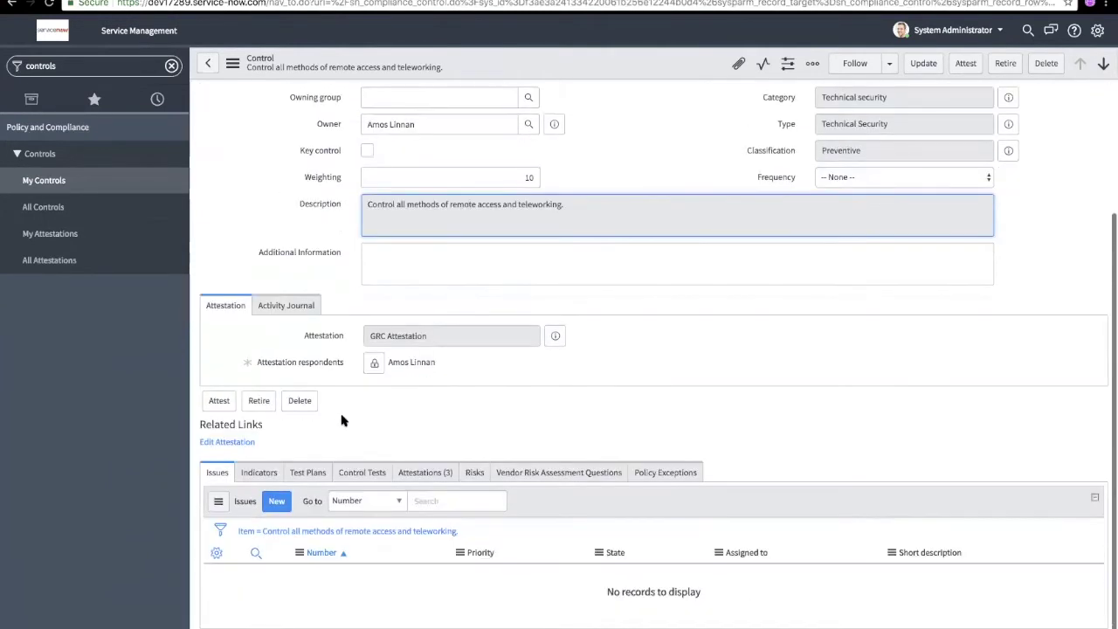
pyautogui.click(261, 473)
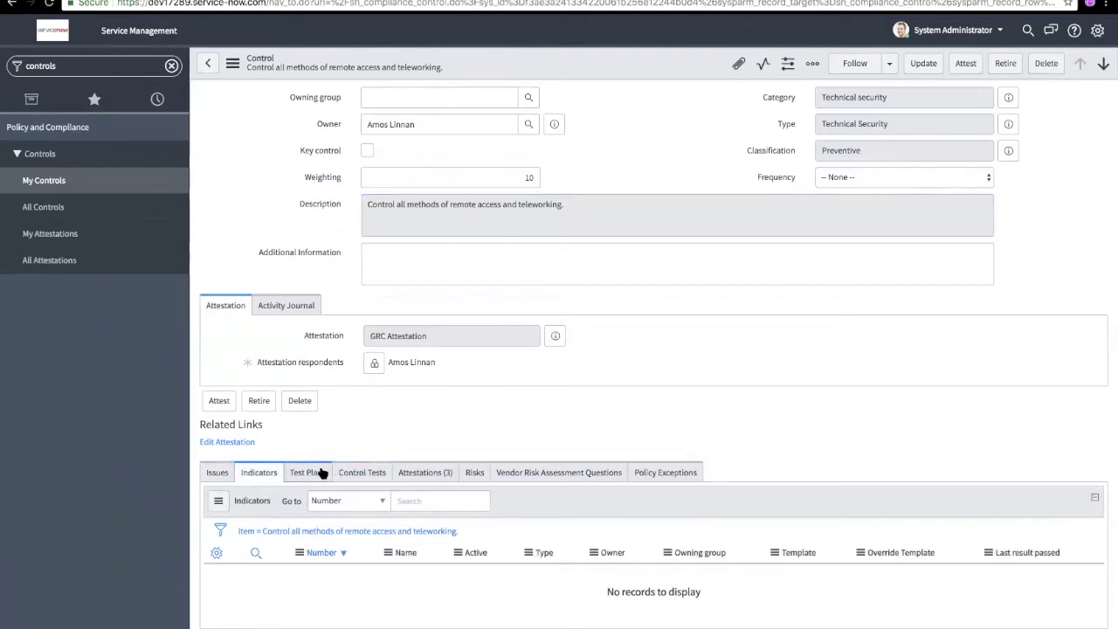
pyautogui.click(314, 473)
pyautogui.click(367, 475)
pyautogui.click(442, 474)
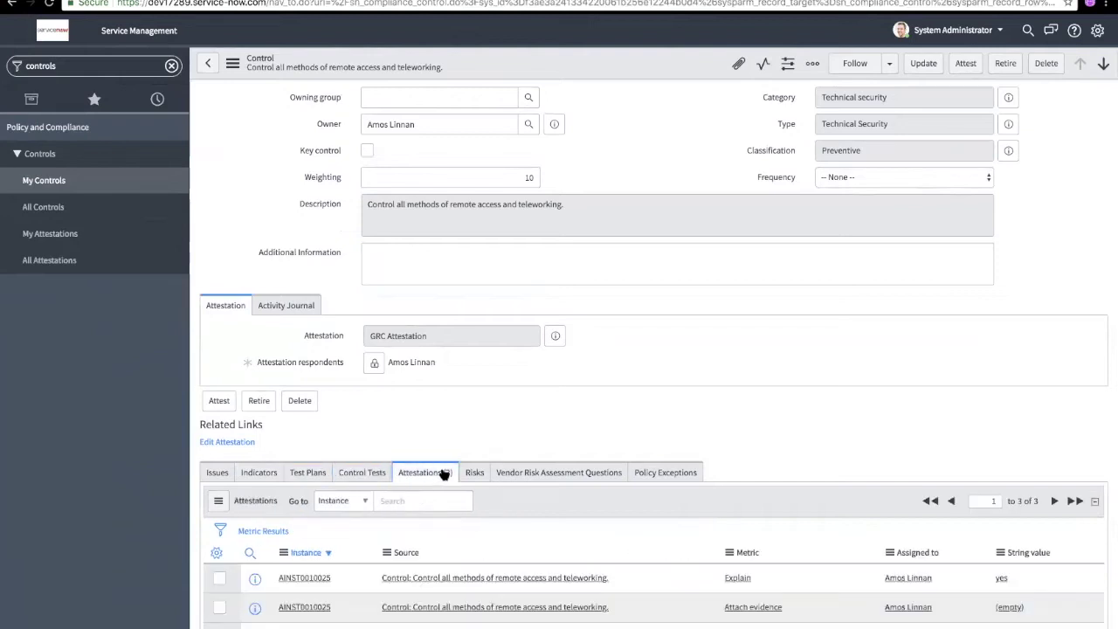
pyautogui.click(475, 473)
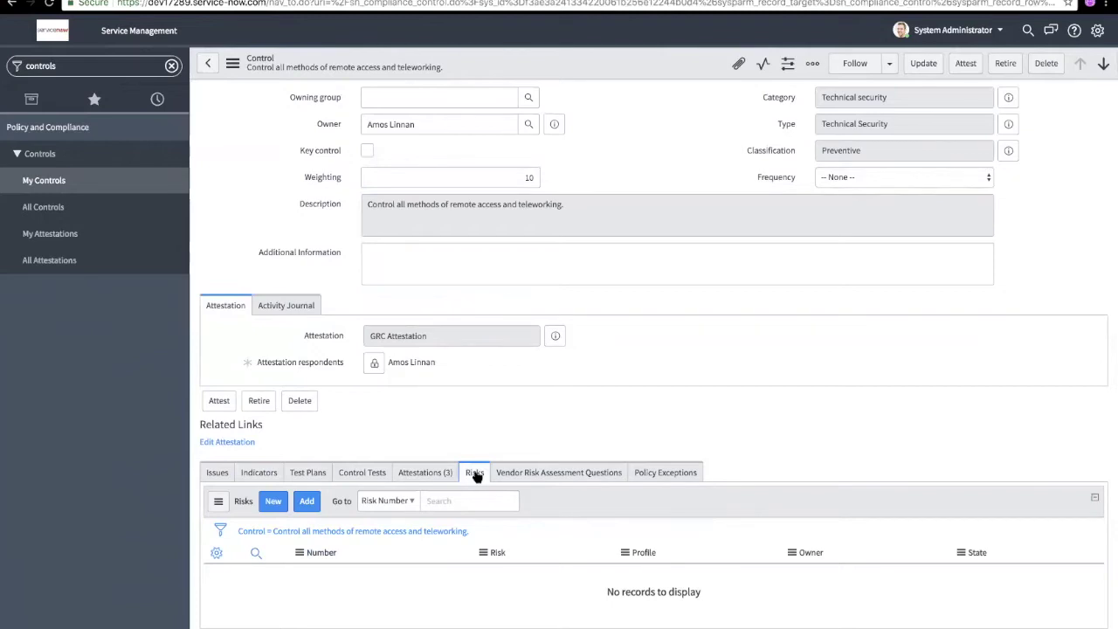
# Send control CTRL0020929 for attestation.
pyautogui.scroll(3, 477, 476)
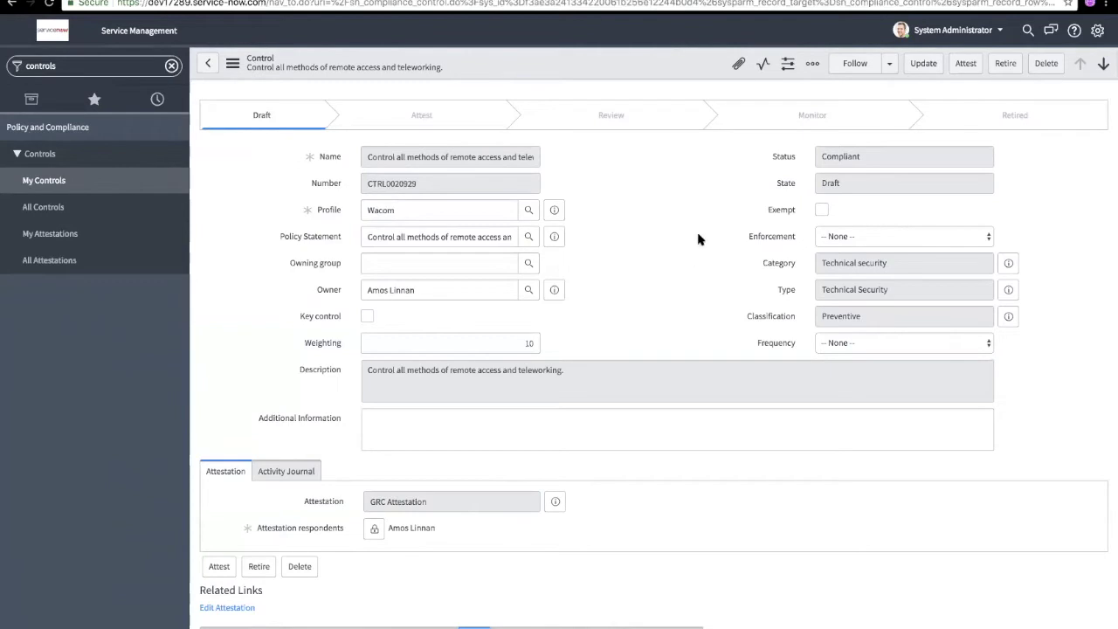
pyautogui.click(964, 64)
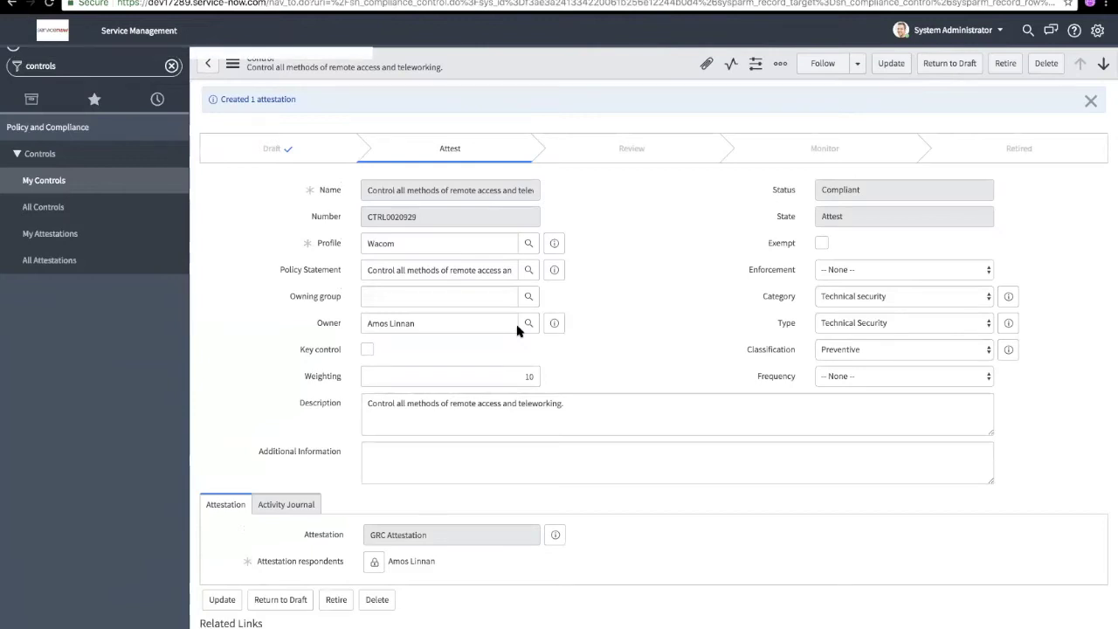
pyautogui.click(291, 576)
# Show the control's attestation results and highlight the string value of the Explain metric.
pyautogui.scroll(-3, 468, 559)
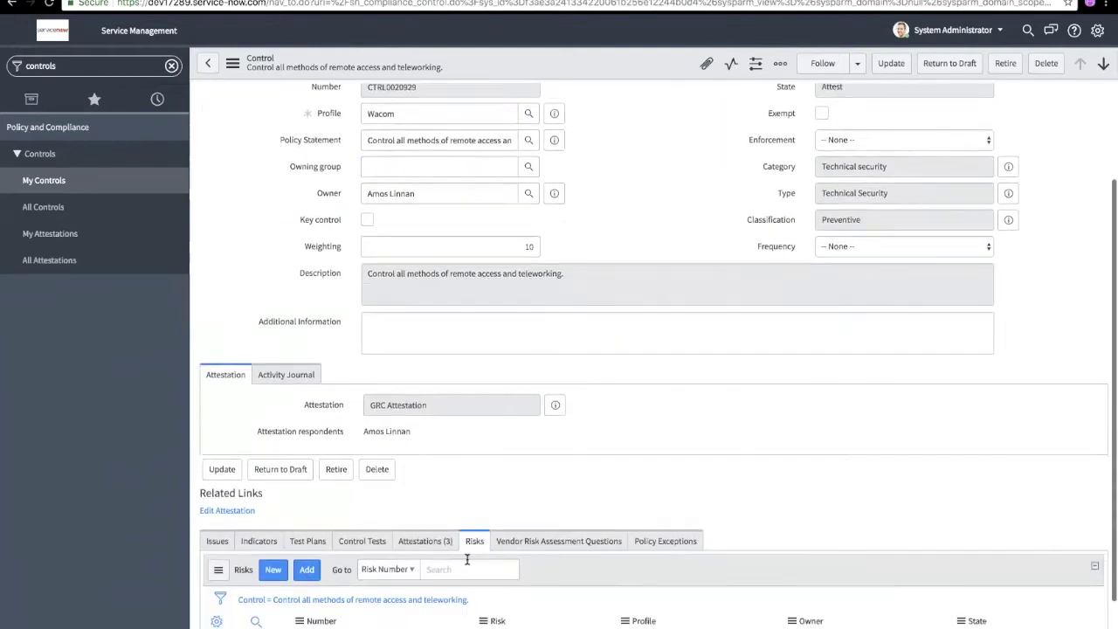
pyautogui.scroll(-2, 468, 560)
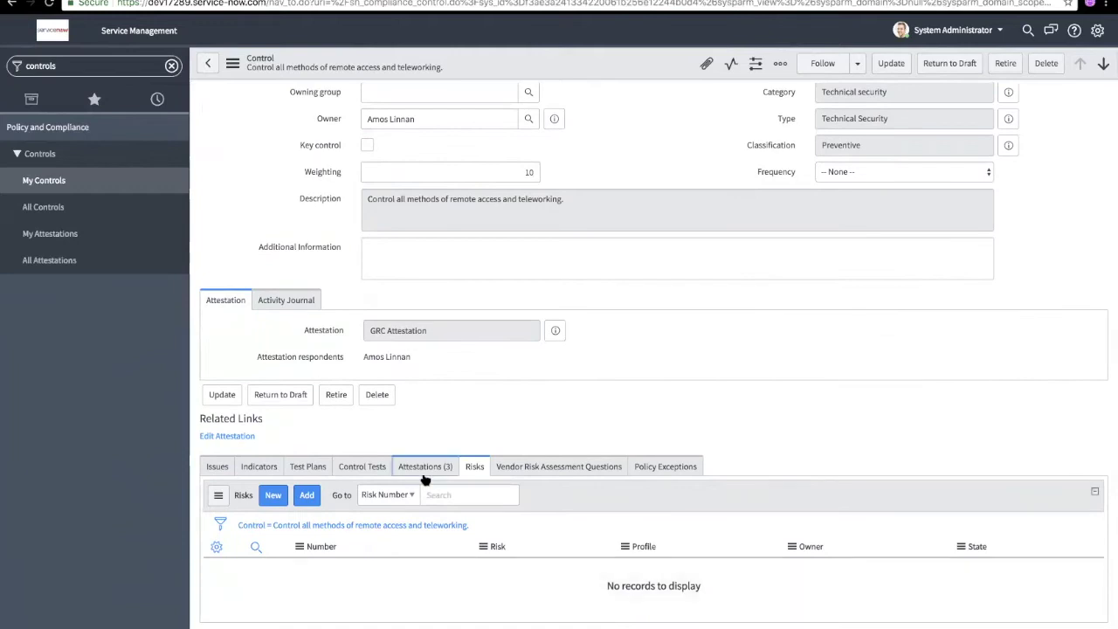
pyautogui.click(424, 468)
pyautogui.scroll(-1, 455, 511)
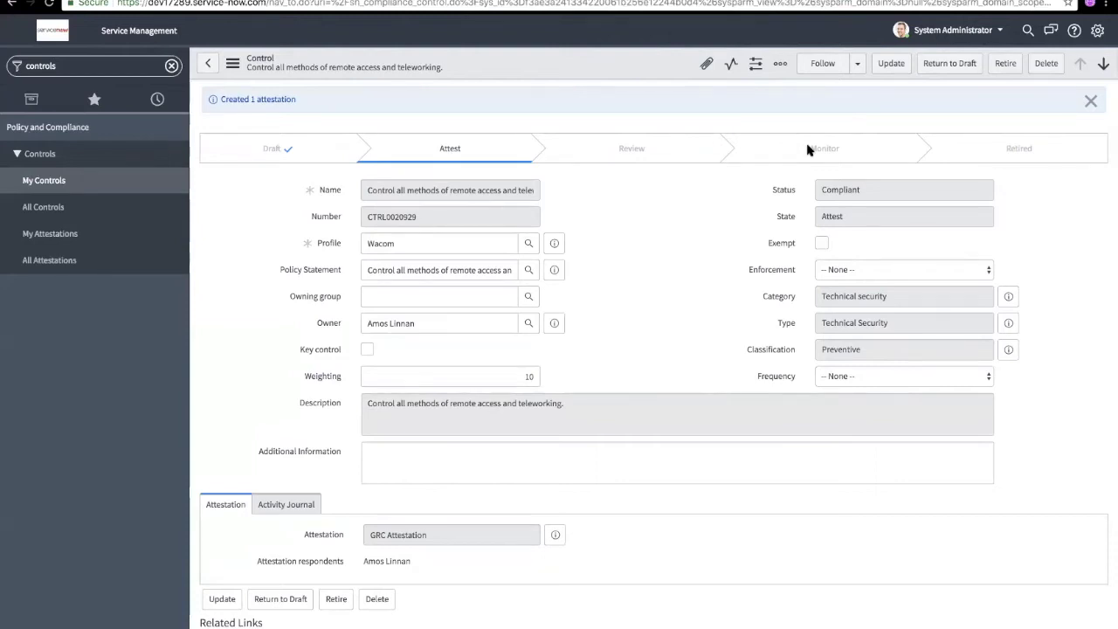
pyautogui.scroll(-6, 787, 346)
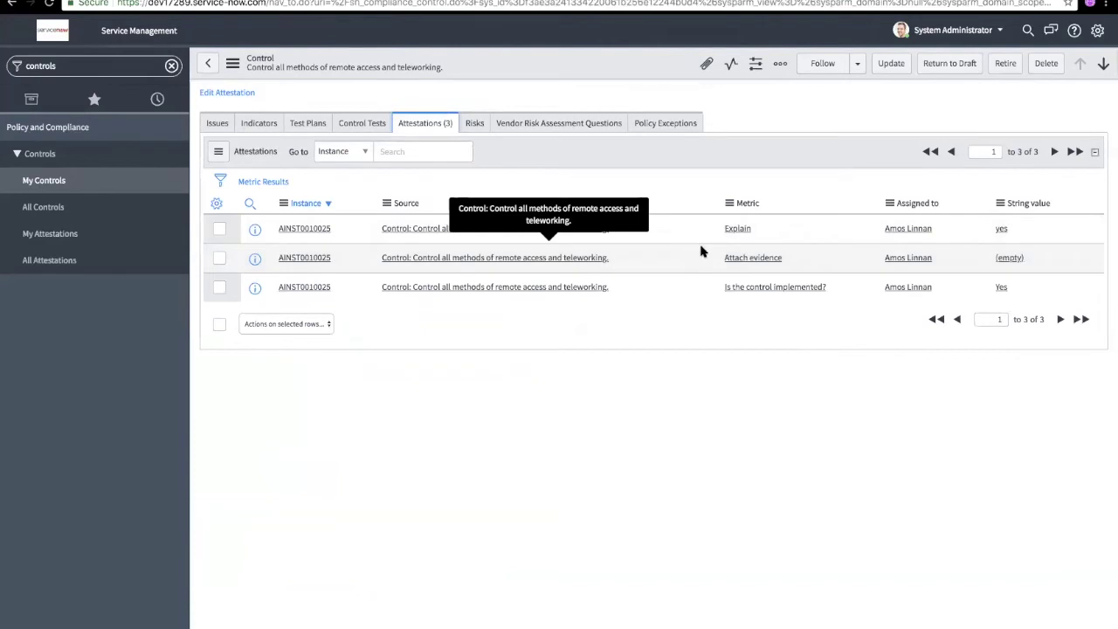
pyautogui.doubleClick(1001, 229)
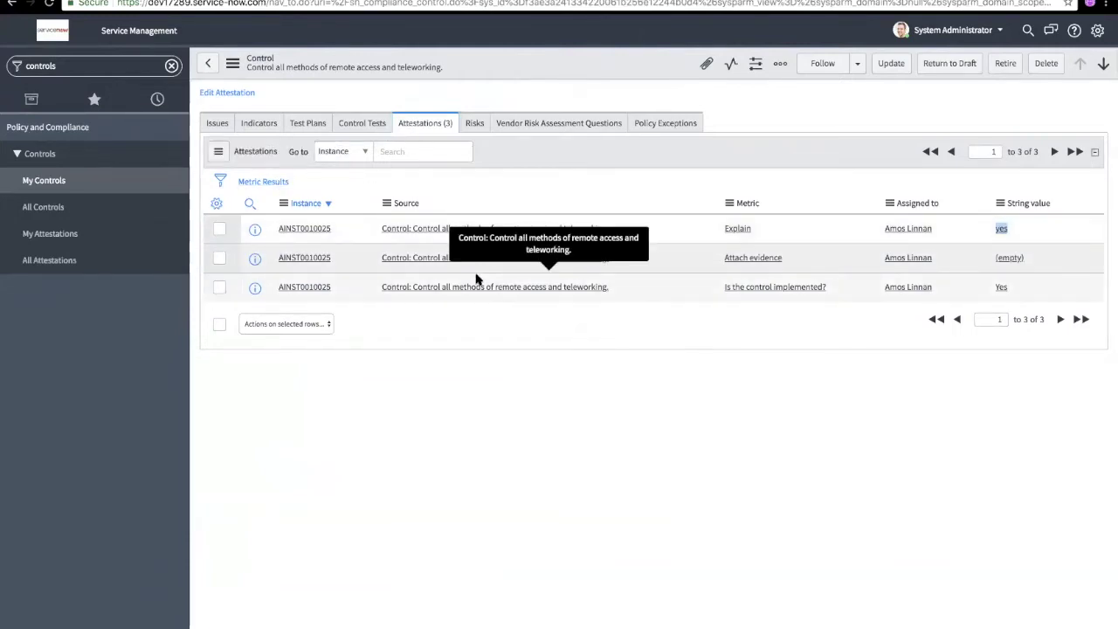
# Open the control "Monitor and evaluate all remote access usage" from the All Controls list and show its indicators.
pyautogui.click(44, 207)
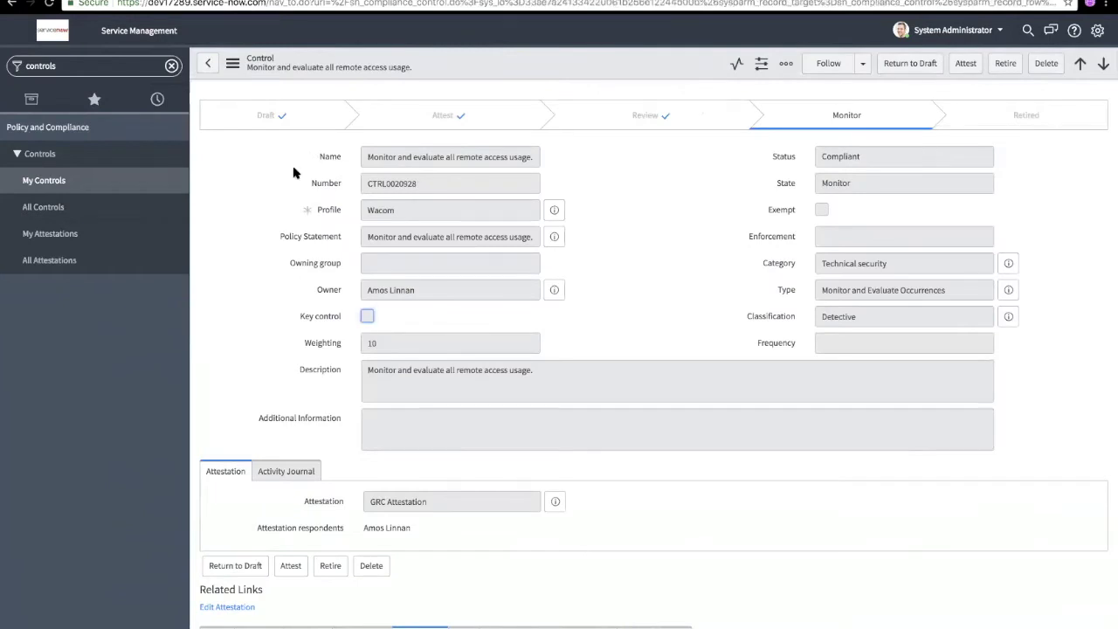
pyautogui.scroll(-2, 487, 347)
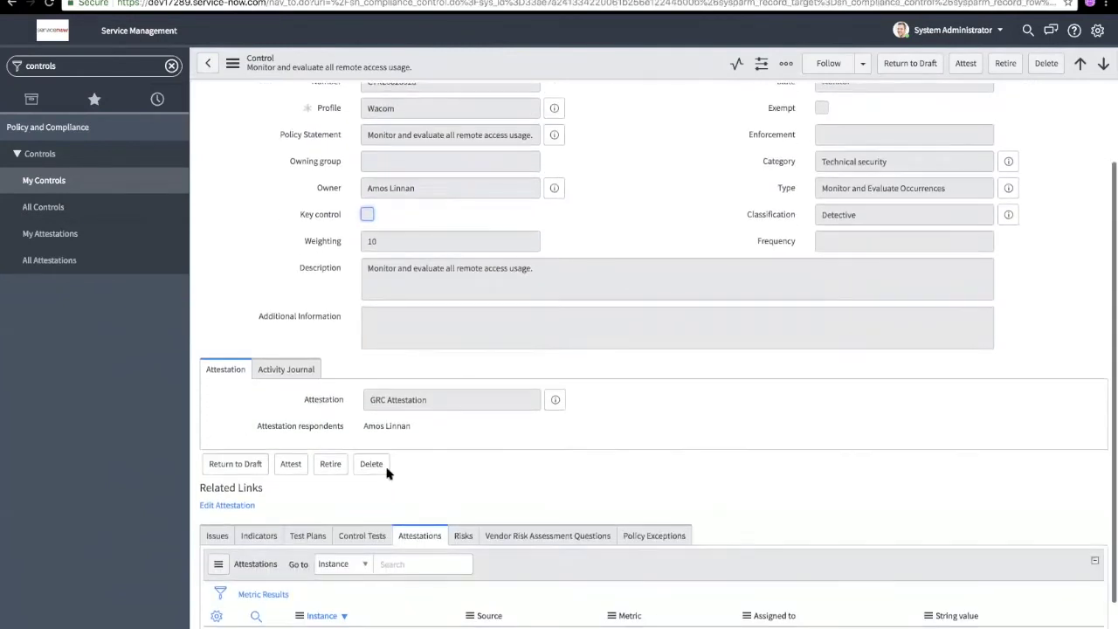
pyautogui.click(258, 536)
# Return the "Monitor and evaluate all remote access usage" control to draft.
pyautogui.scroll(1, 402, 494)
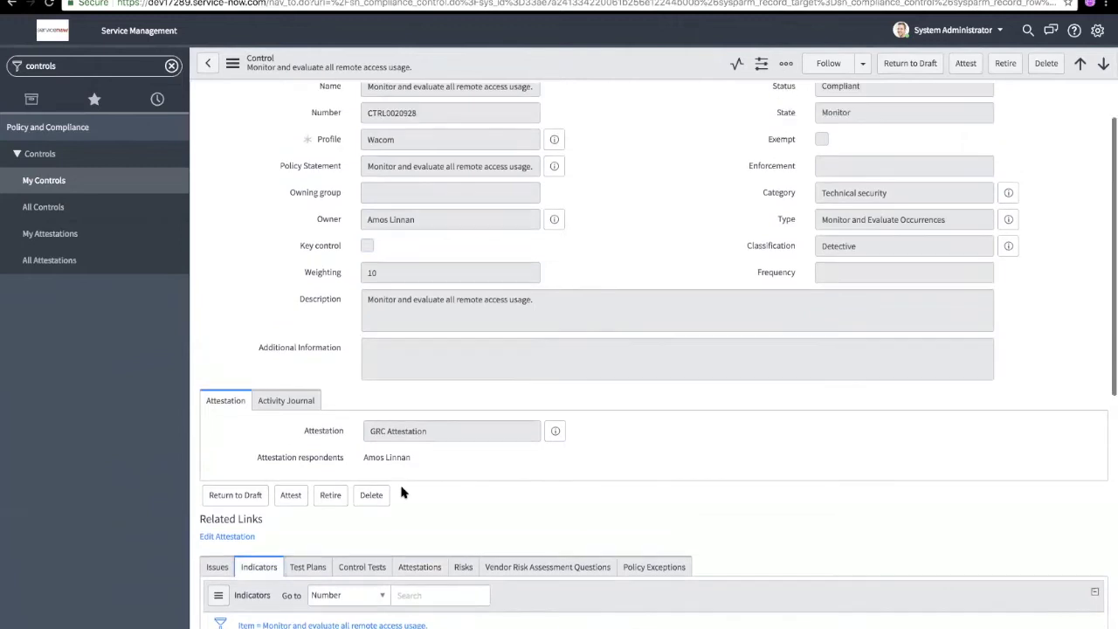
pyautogui.scroll(2, 401, 494)
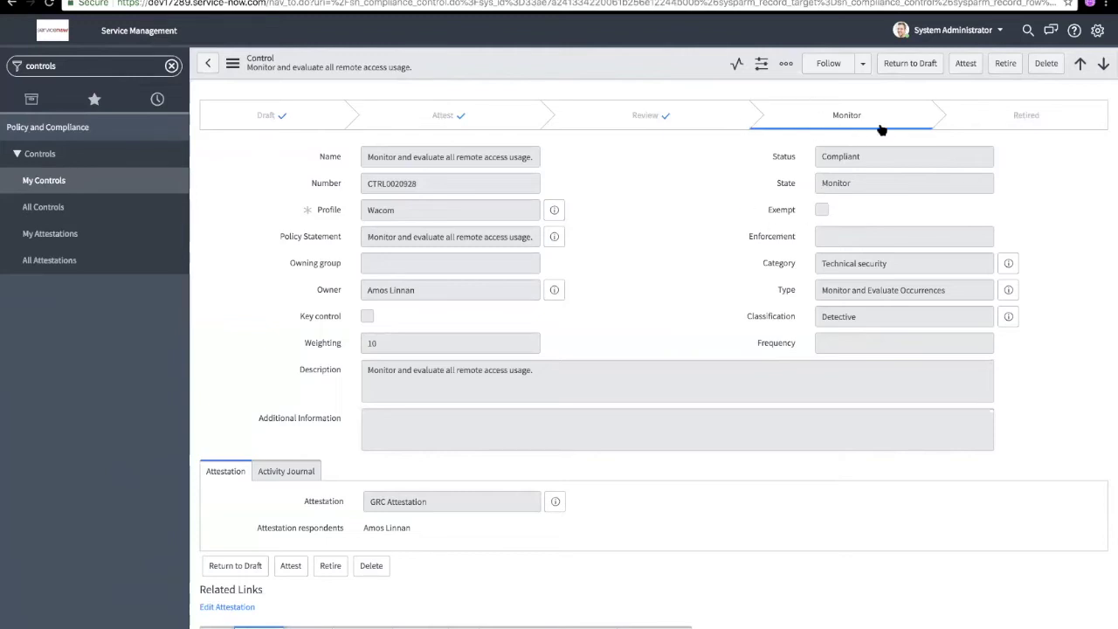
pyautogui.click(905, 66)
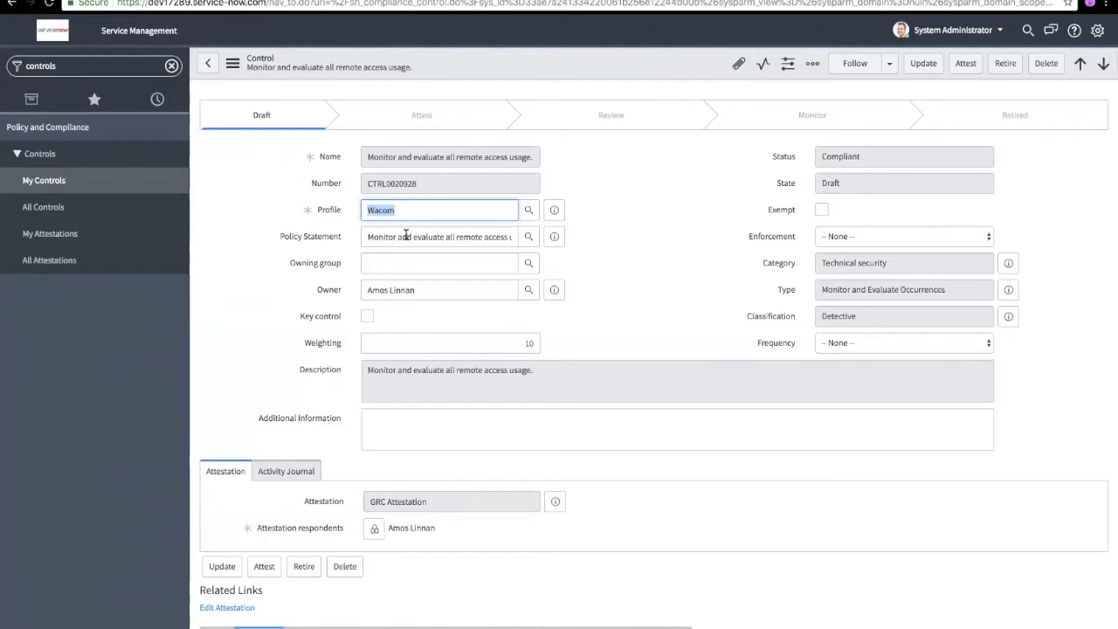
# Filter the navigator for "profile ty" and open Profile Types under Policy and Compliance.
pyautogui.click(76, 70)
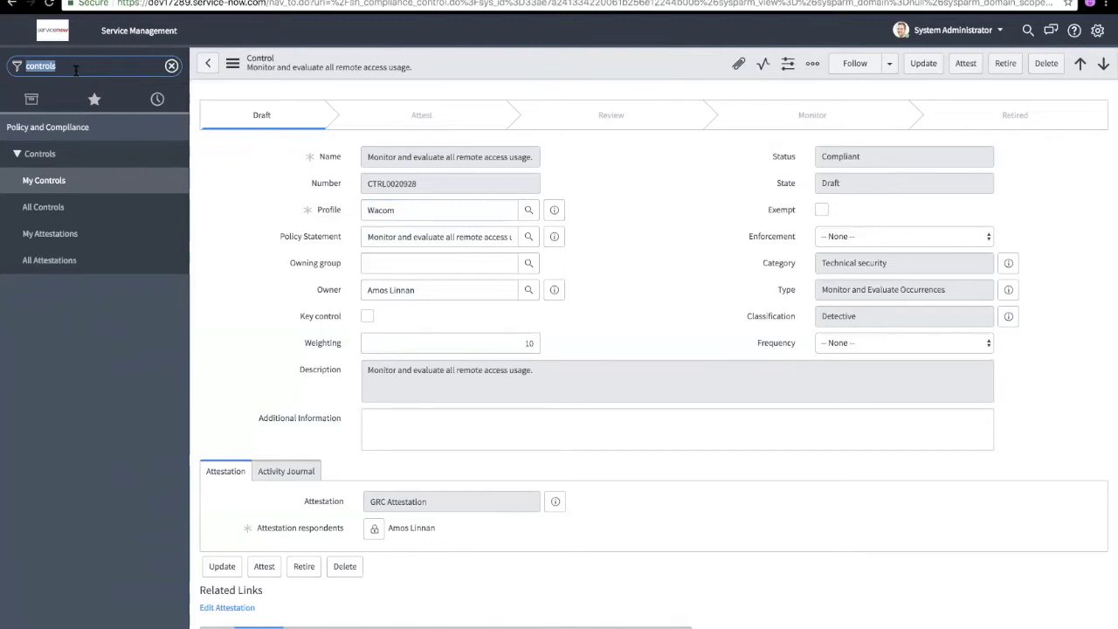
pyautogui.write('profile')
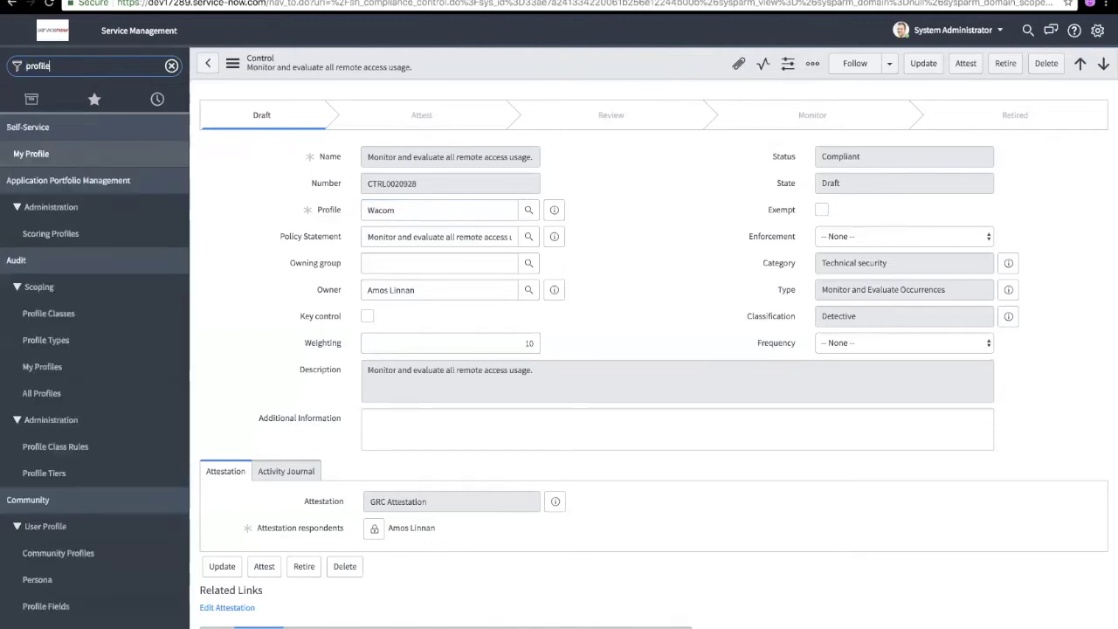
pyautogui.write(' ty')
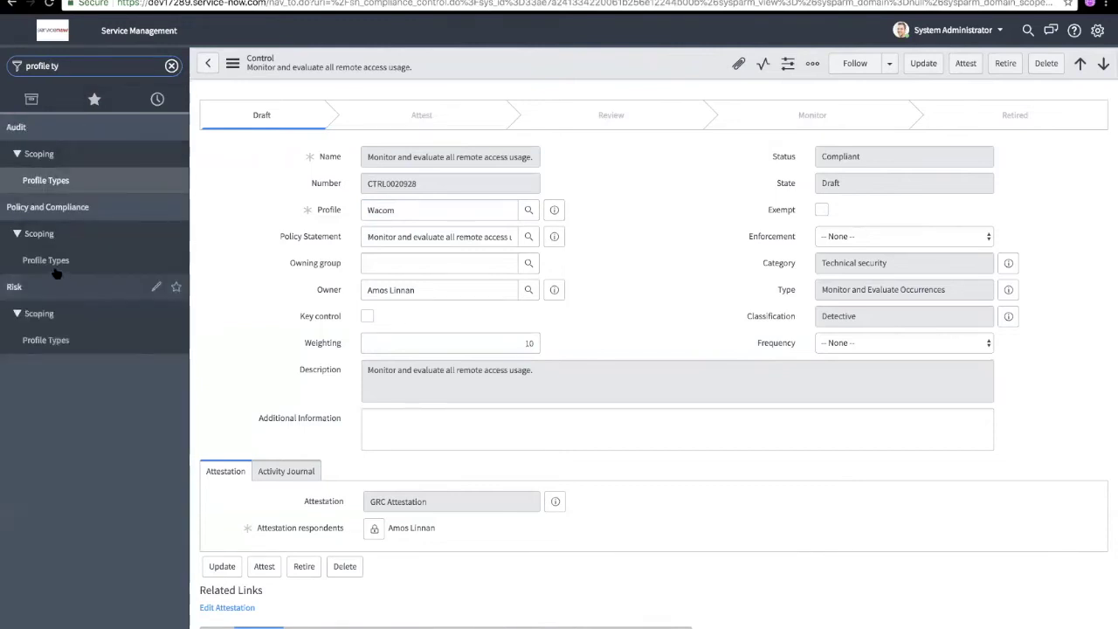
pyautogui.click(51, 262)
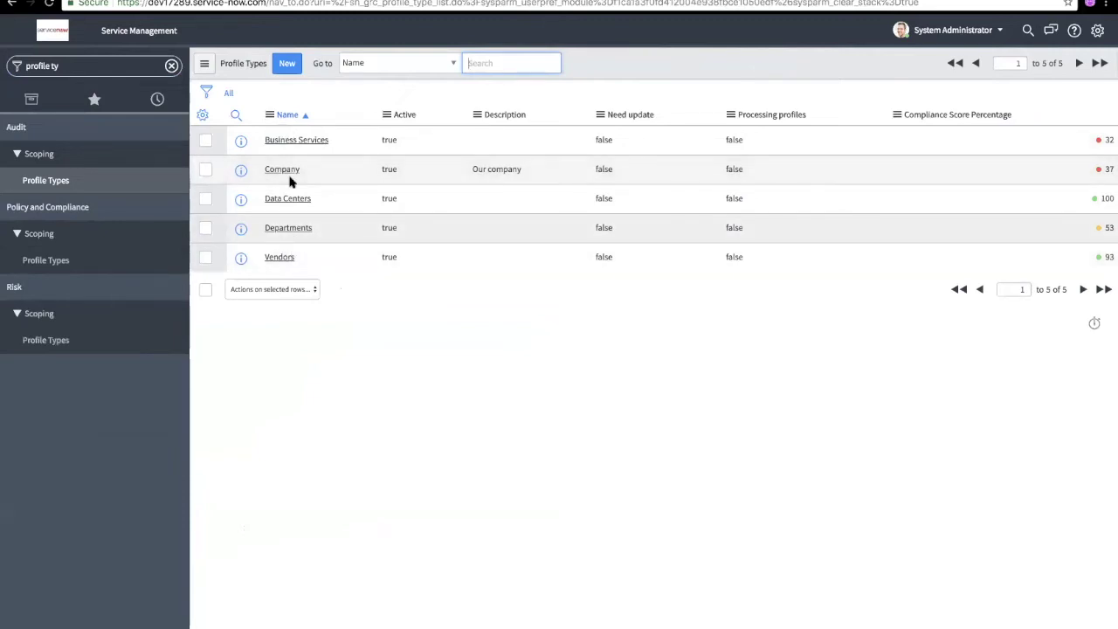
# Open the Business Services profile type and view its profile filter on the cmdb_ci_service table.
pyautogui.click(301, 144)
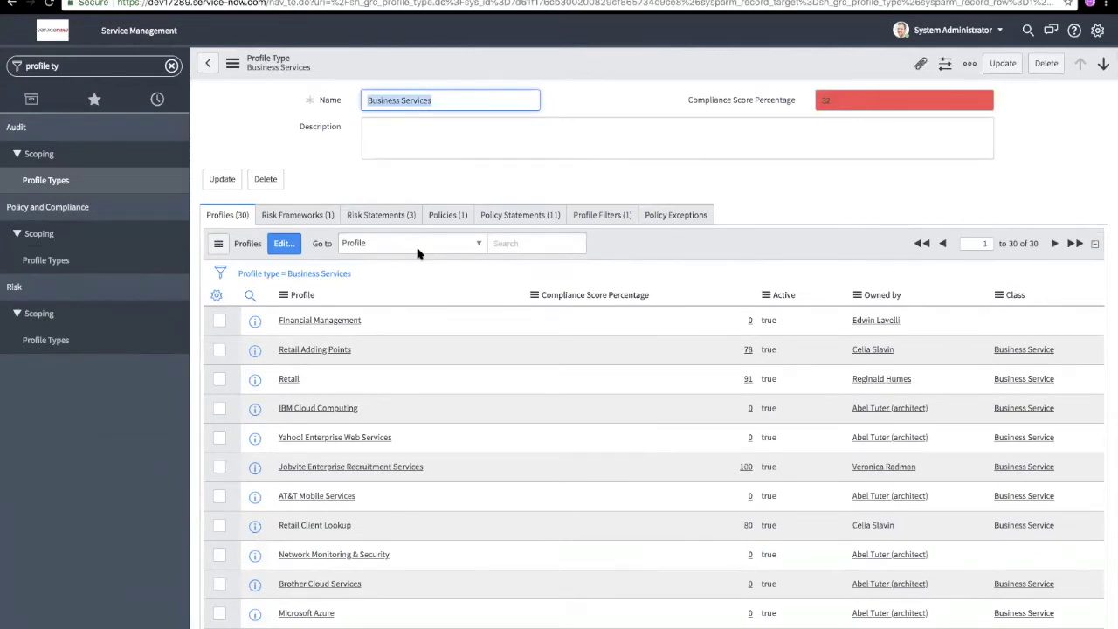
pyautogui.click(615, 220)
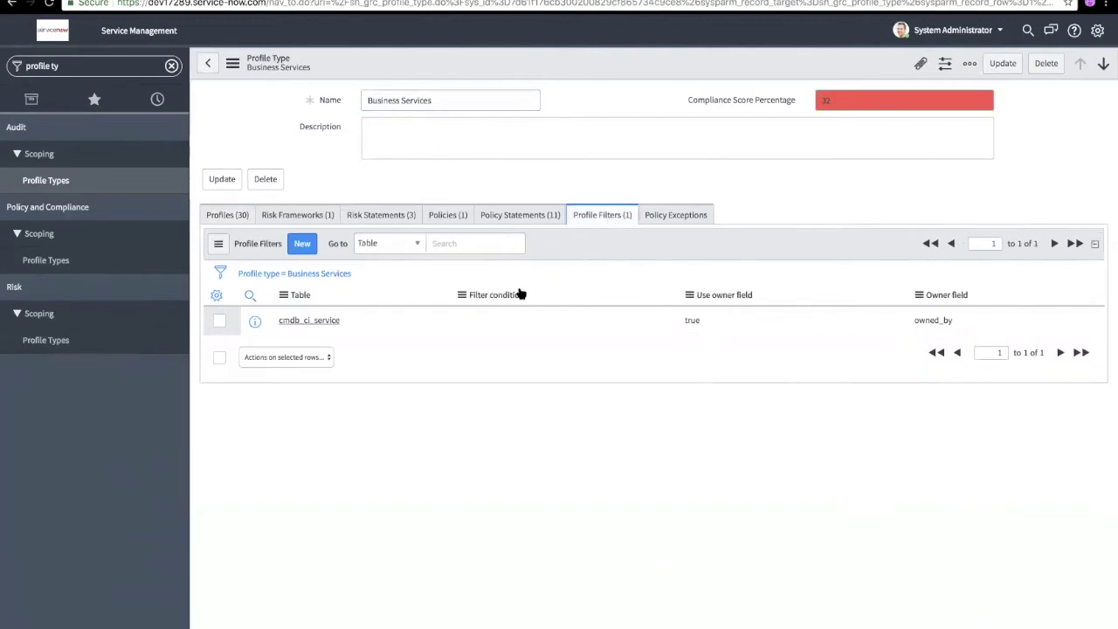
pyautogui.click(315, 323)
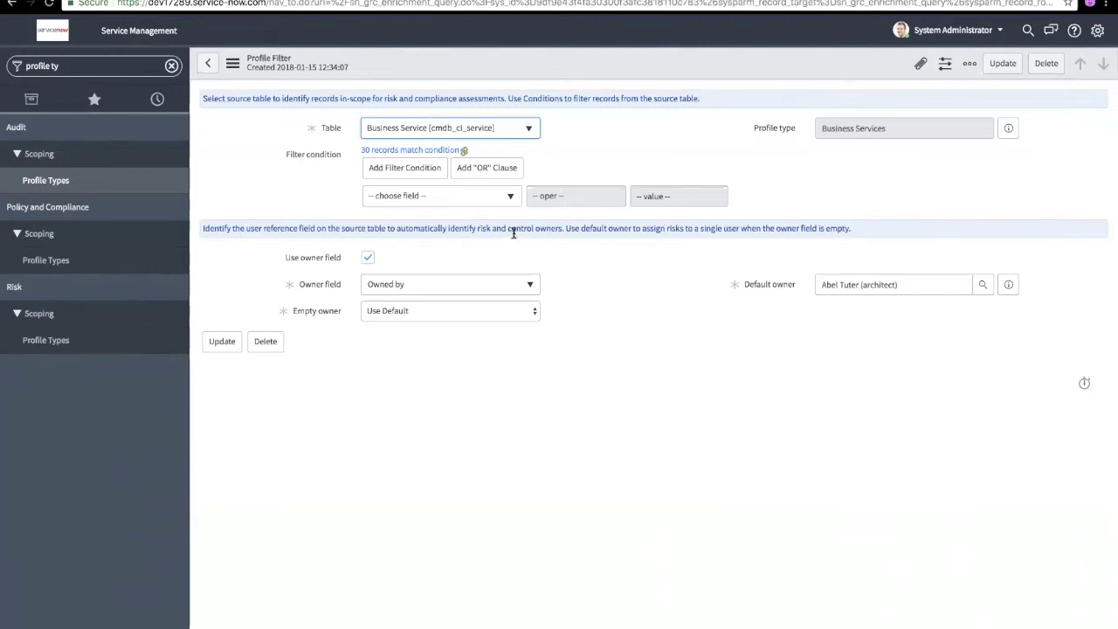
# Try a filter condition of Name is SAP on the profile filter, and remove it.
pyautogui.click(449, 197)
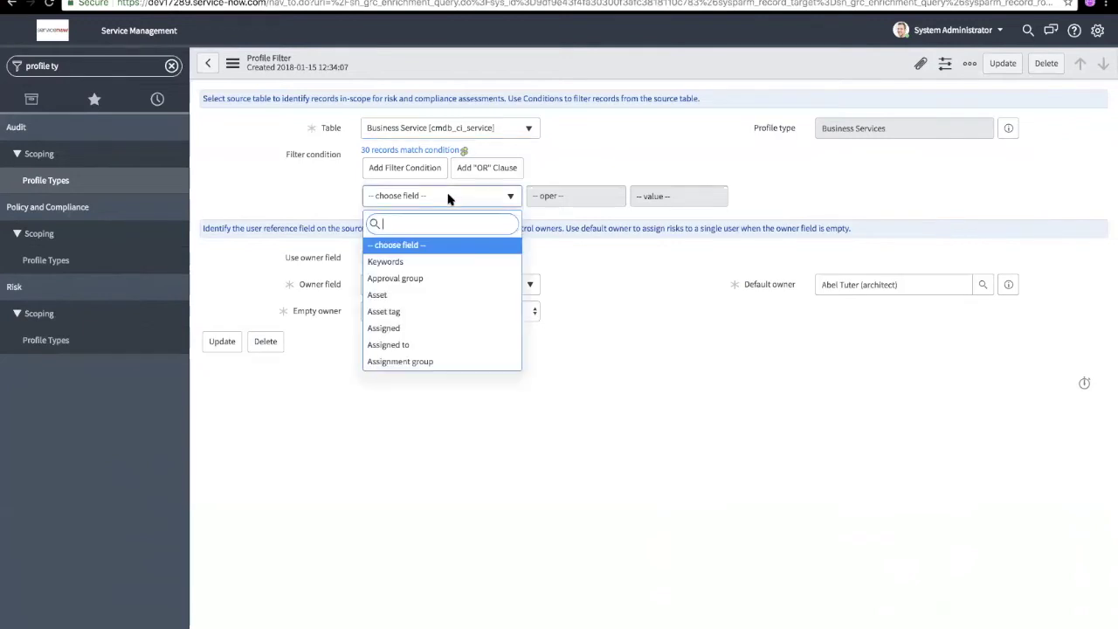
pyautogui.write('name')
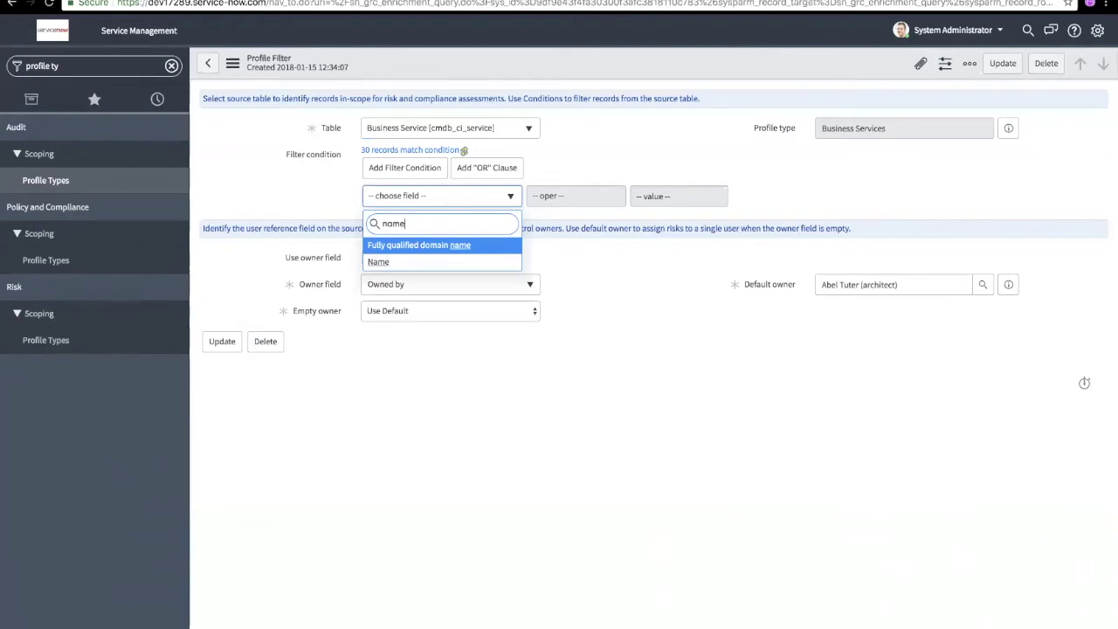
pyautogui.click(378, 261)
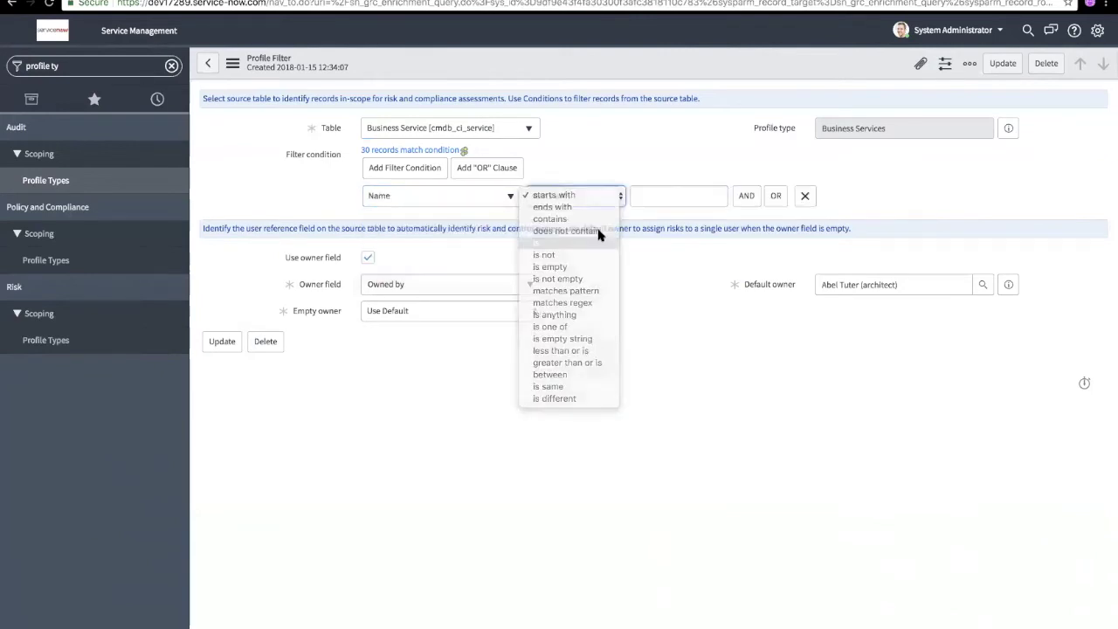
pyautogui.click(659, 199)
pyautogui.write('SAP')
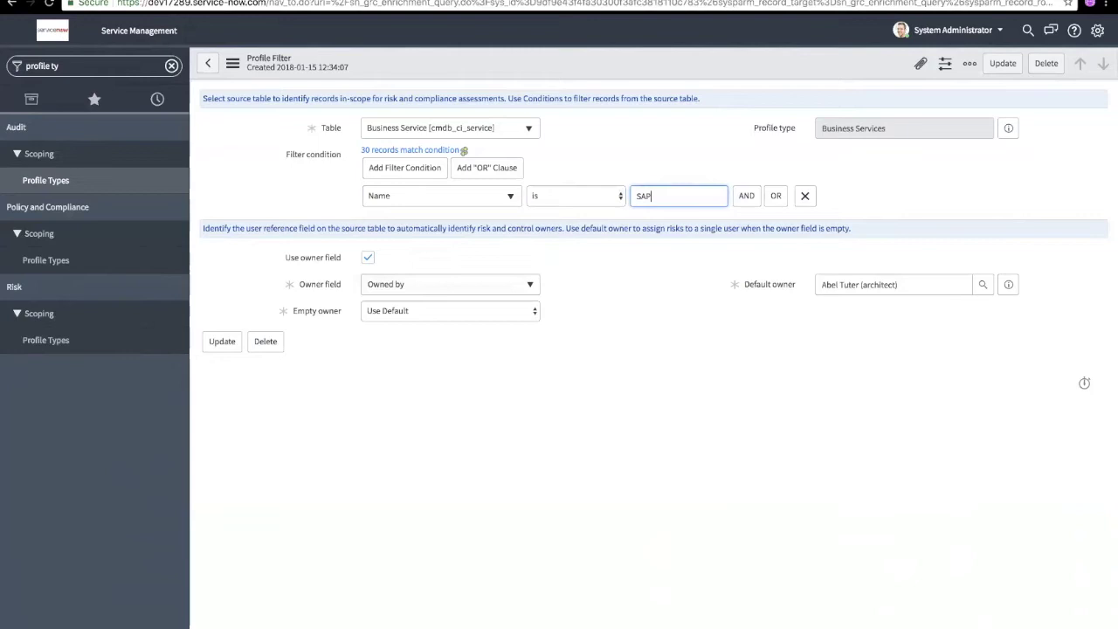
pyautogui.click(805, 195)
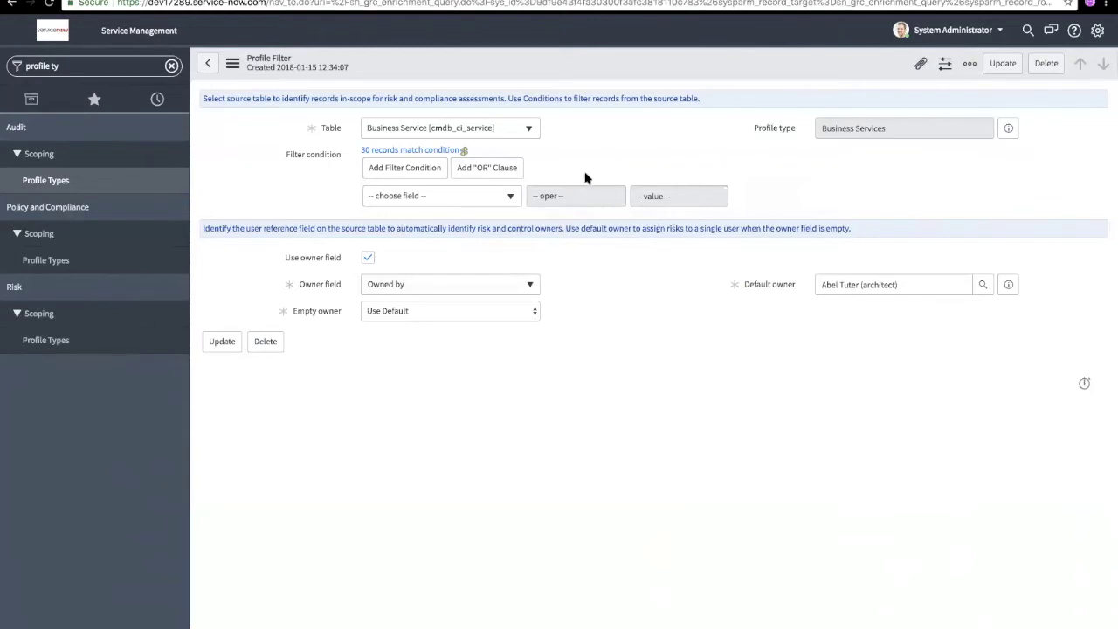
# Return to the Business Services profile type and open its list of policy statements for editing.
pyautogui.click(210, 64)
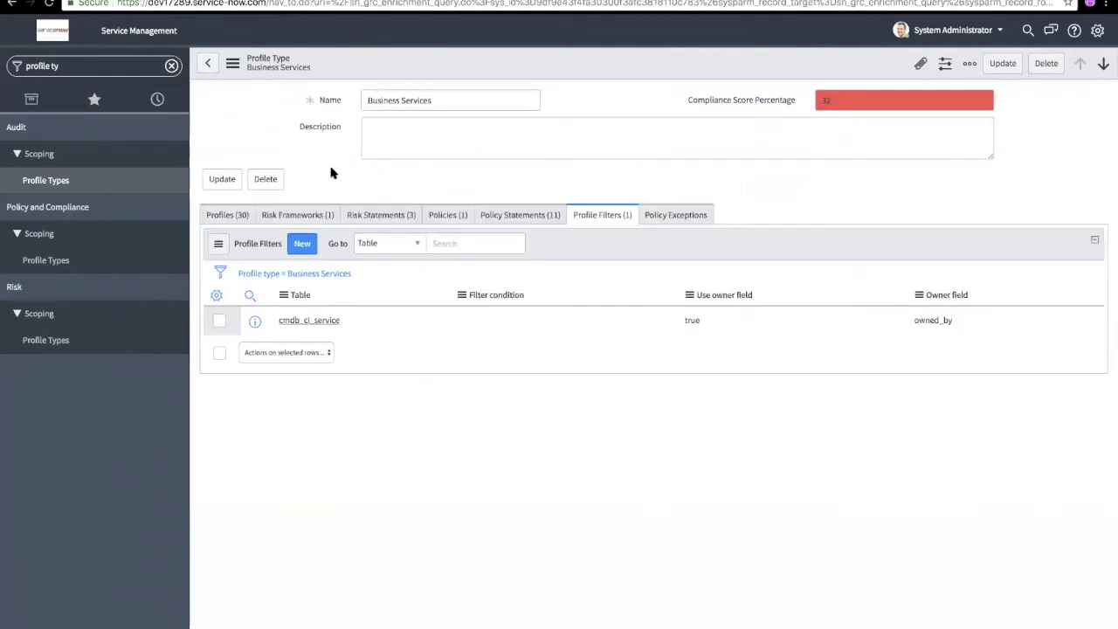
pyautogui.click(499, 223)
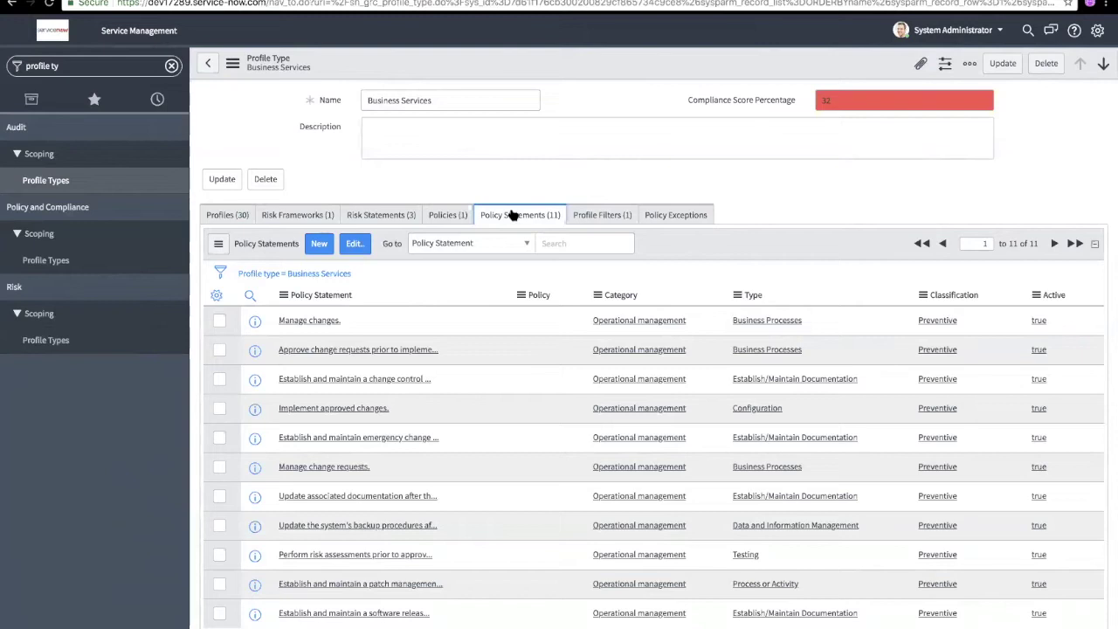
pyautogui.click(355, 245)
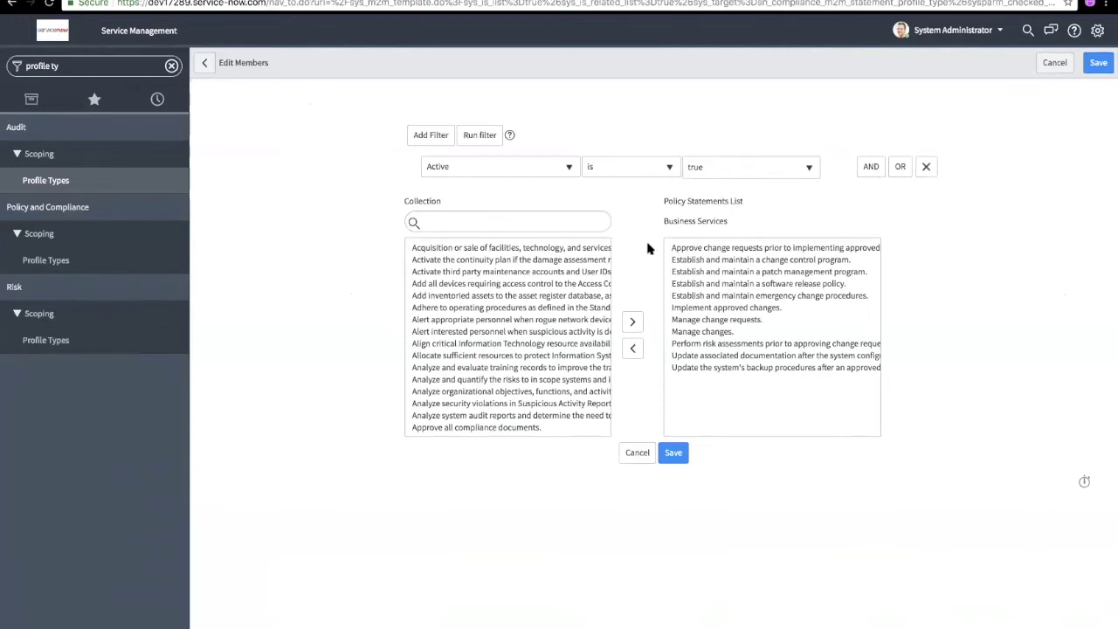
# Add the policy statements on allocating sufficient resources to protect Information Systems and analyzing organizational objectives, functions, and activities to Business Services.
pyautogui.doubleClick(512, 357)
pyautogui.click(515, 381)
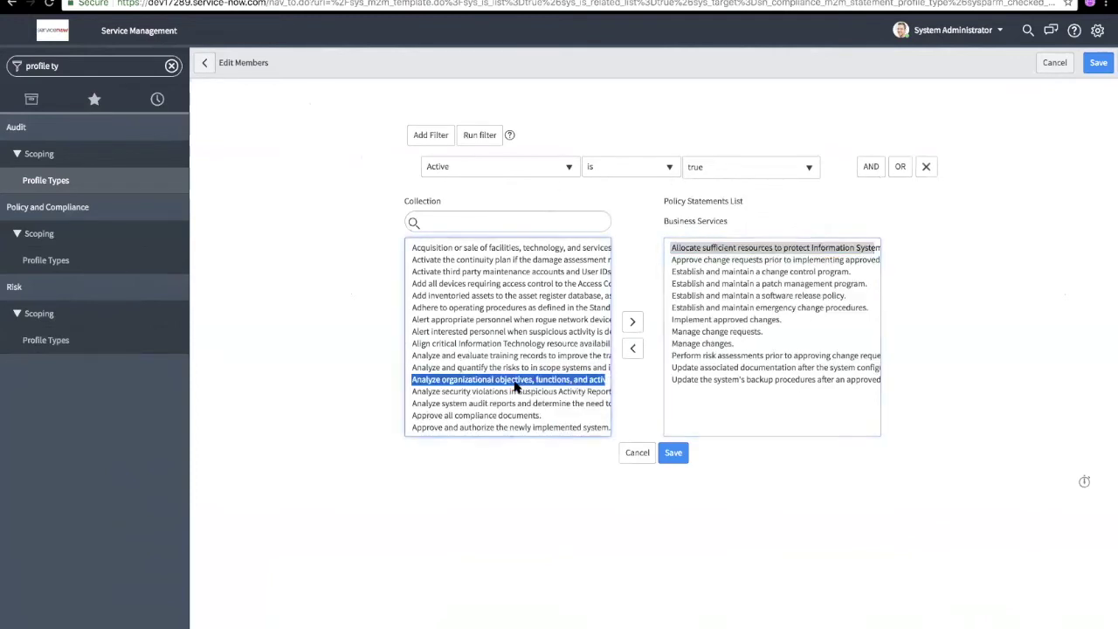
pyautogui.doubleClick(516, 381)
# Search the available policy statements for "Acqusit" and save the Business Services policy statement list.
pyautogui.click(482, 225)
pyautogui.write('Acqusit')
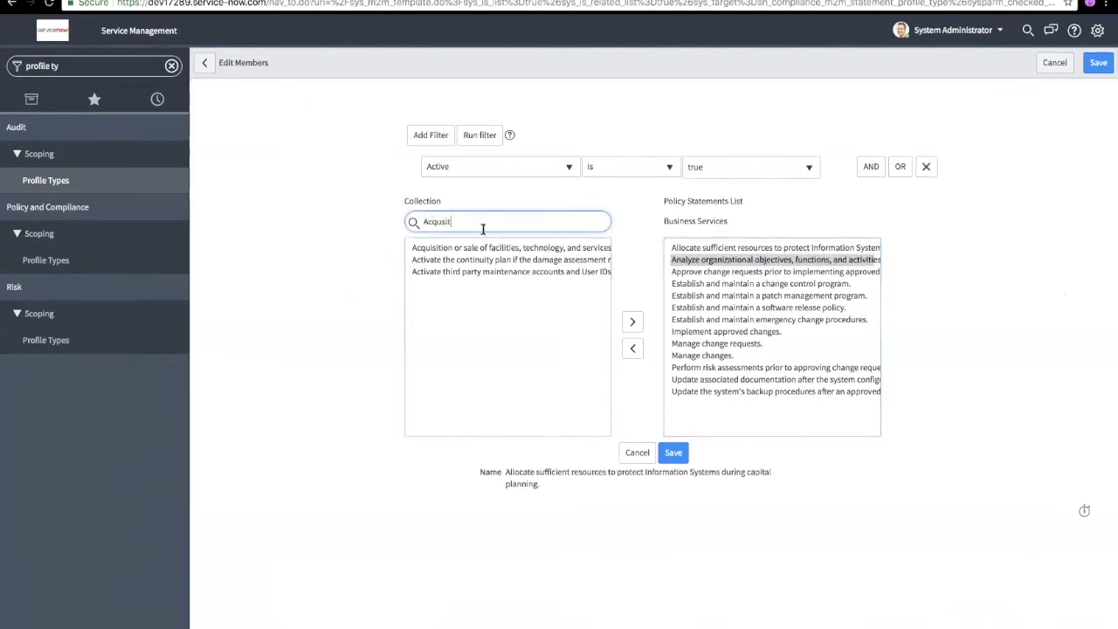
pyautogui.click(488, 251)
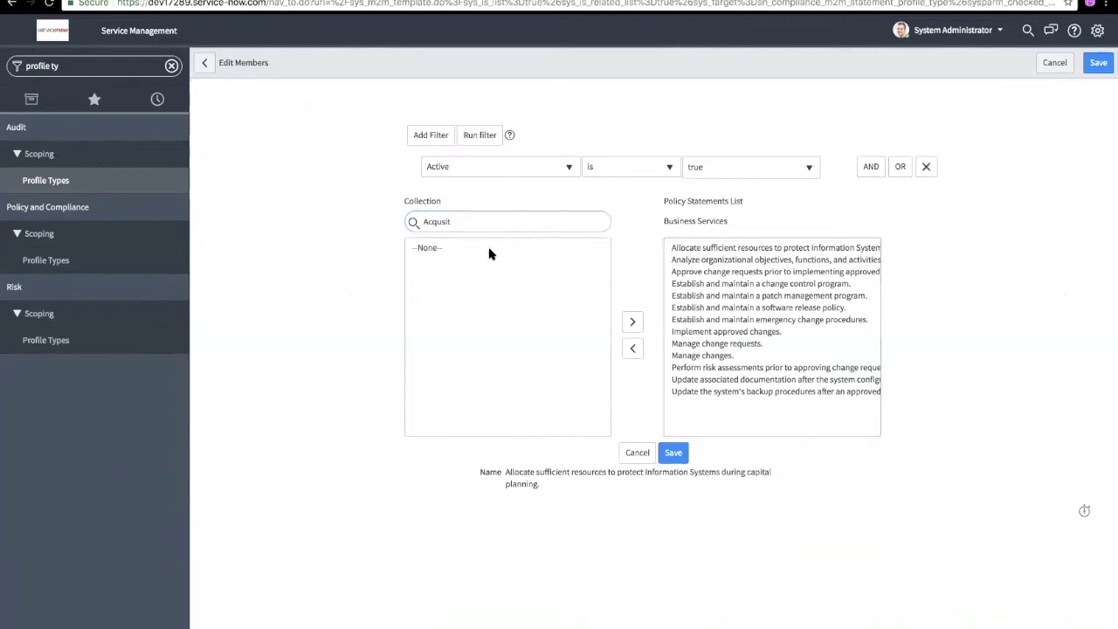
pyautogui.click(622, 462)
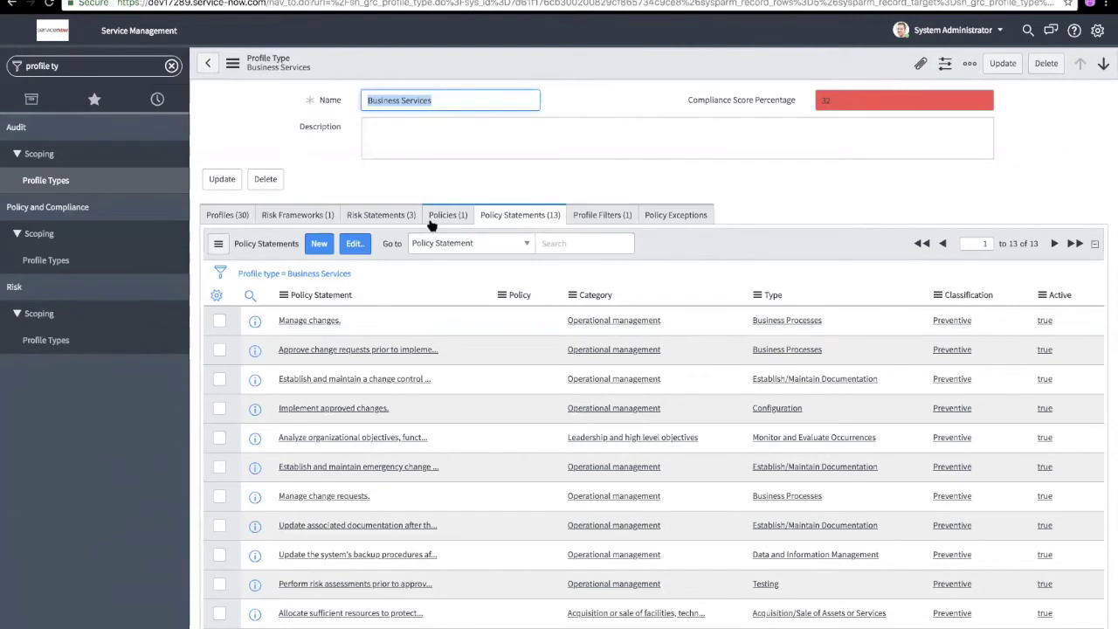
# Review the risk statements, policies, risk frameworks and profiles linked to the Business Services profile type.
pyautogui.click(385, 218)
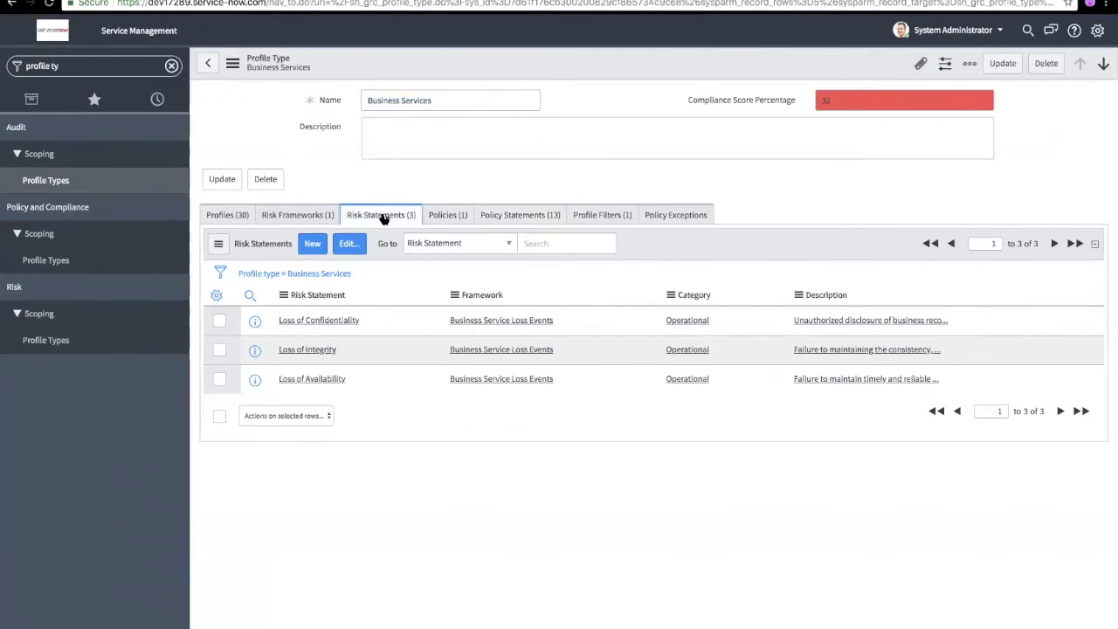
pyautogui.click(443, 219)
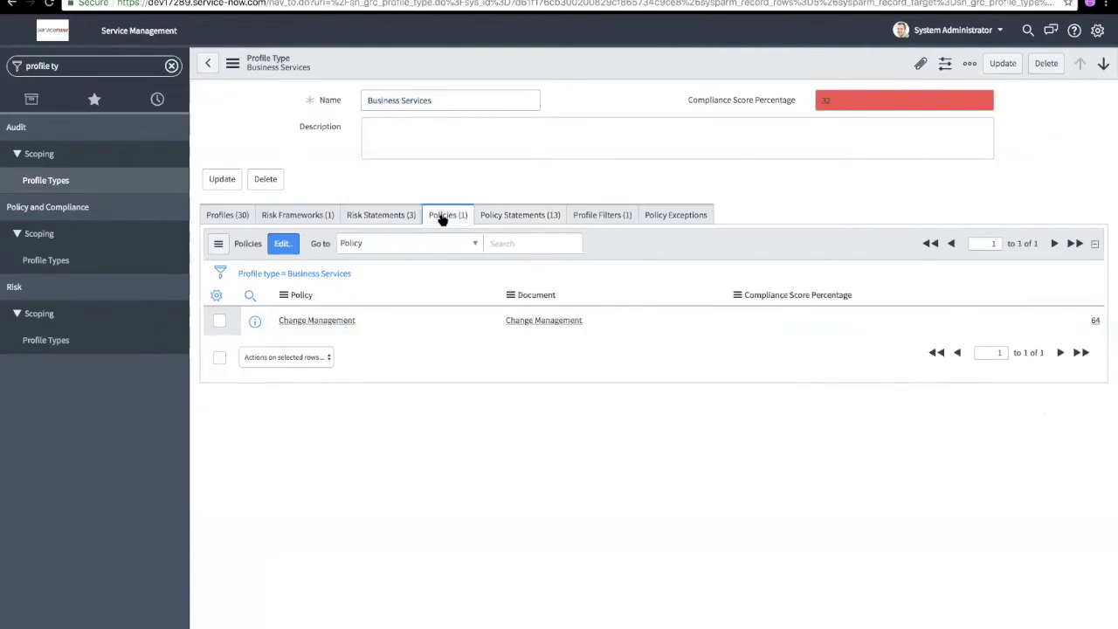
pyautogui.click(386, 217)
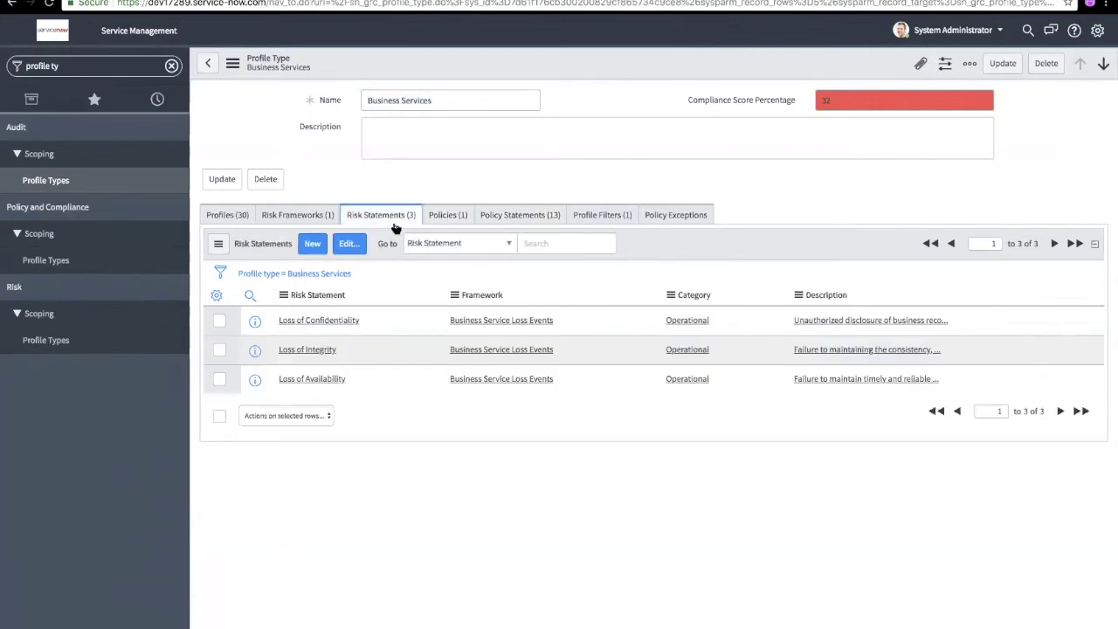
pyautogui.click(311, 216)
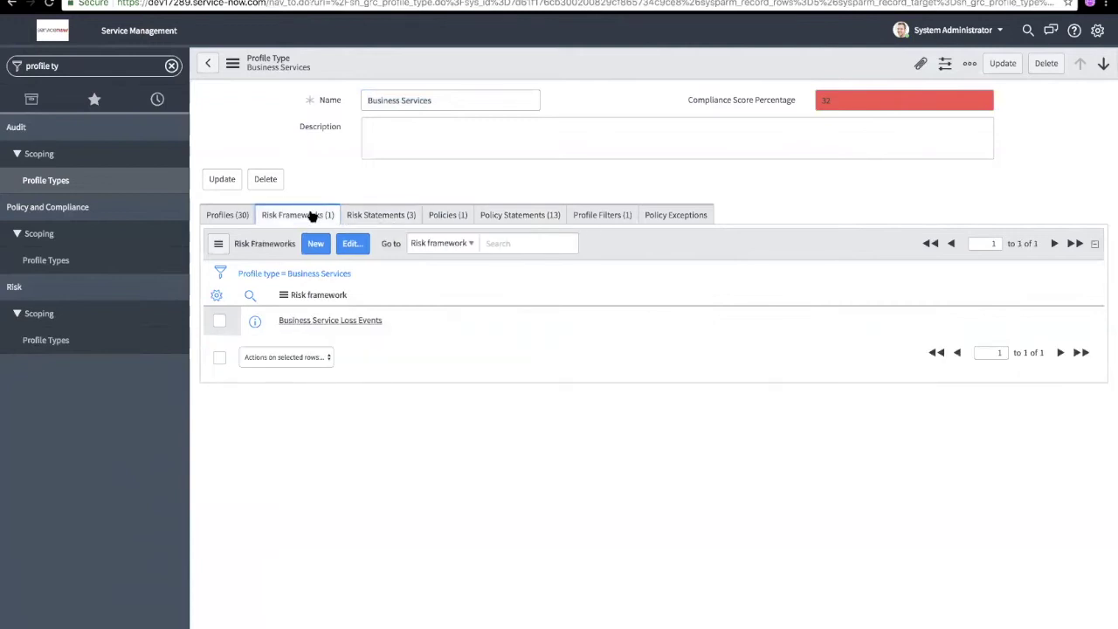
pyautogui.click(239, 216)
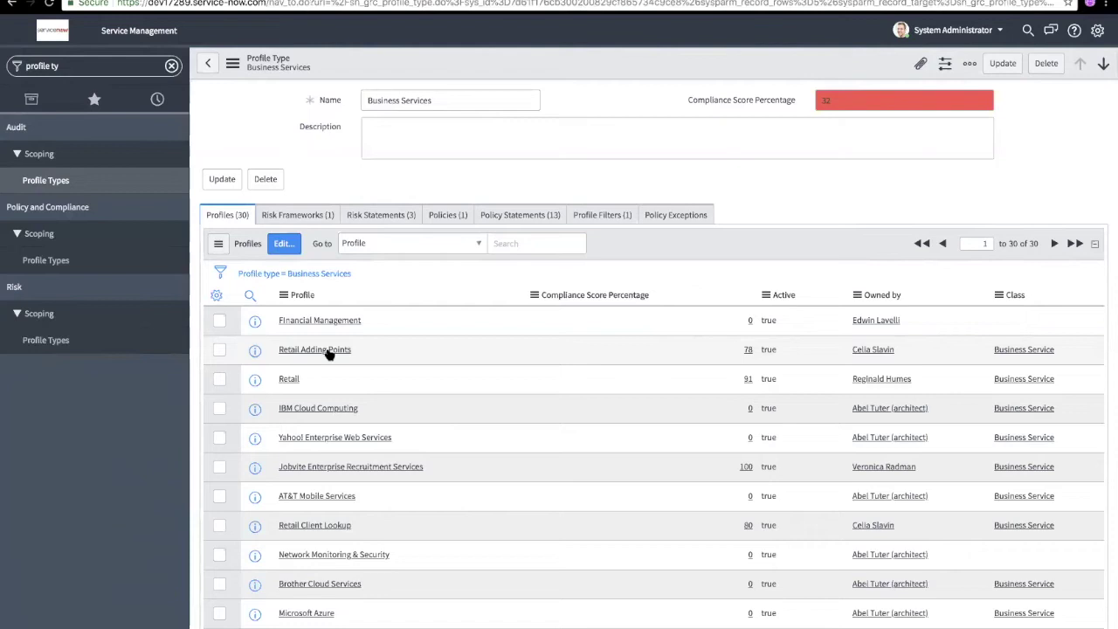
# Save the Business Services profile type and sort its profiles by name in ascending order.
pyautogui.rightClick(465, 75)
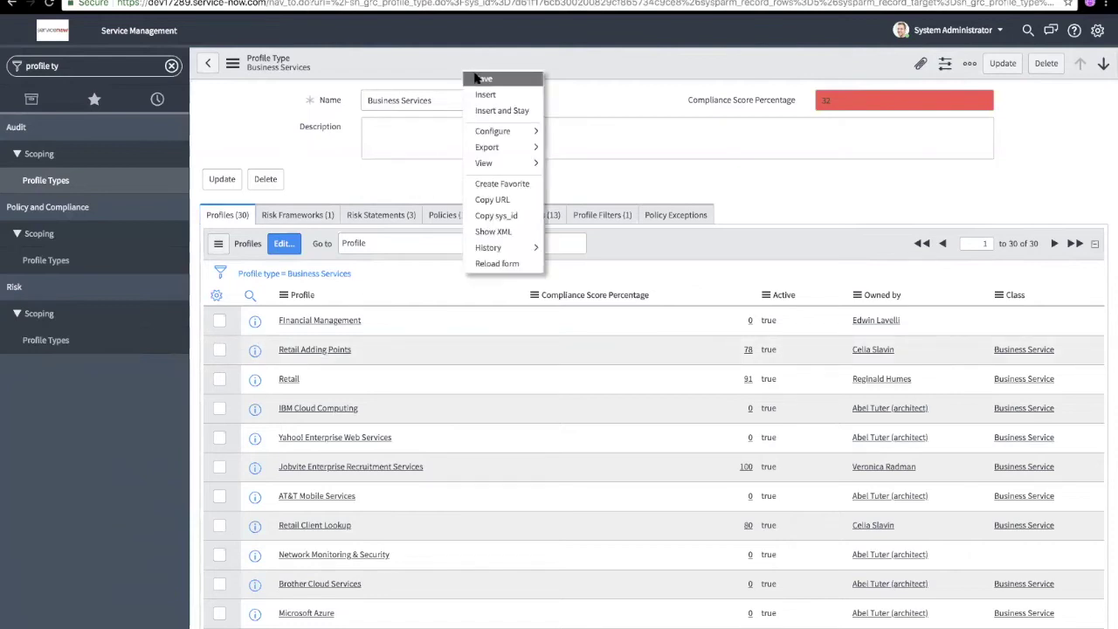
pyautogui.click(481, 79)
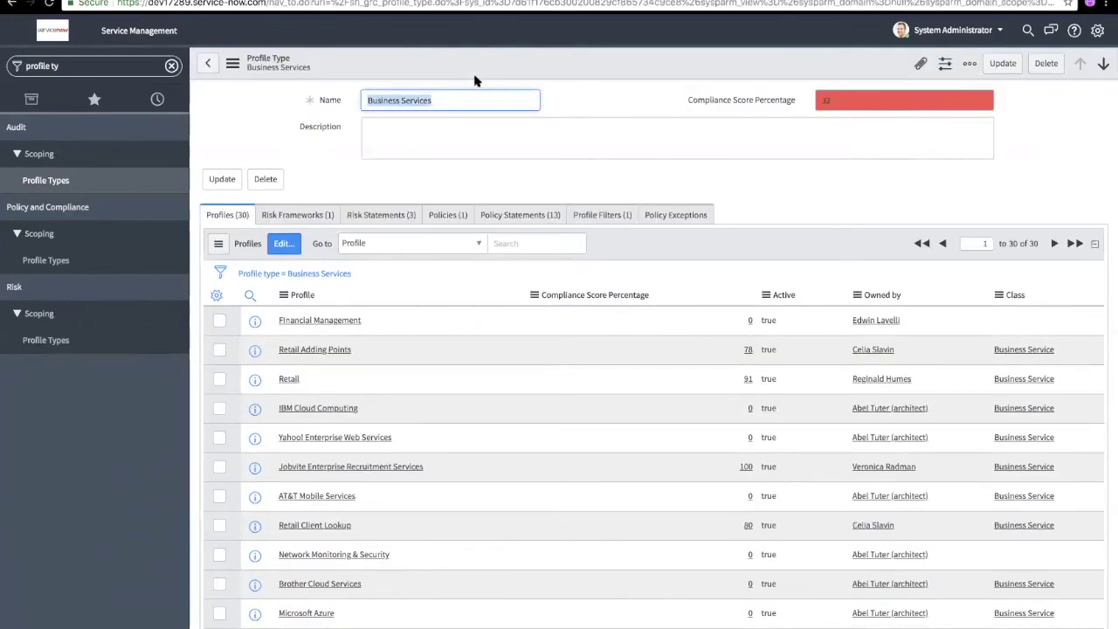
pyautogui.click(302, 295)
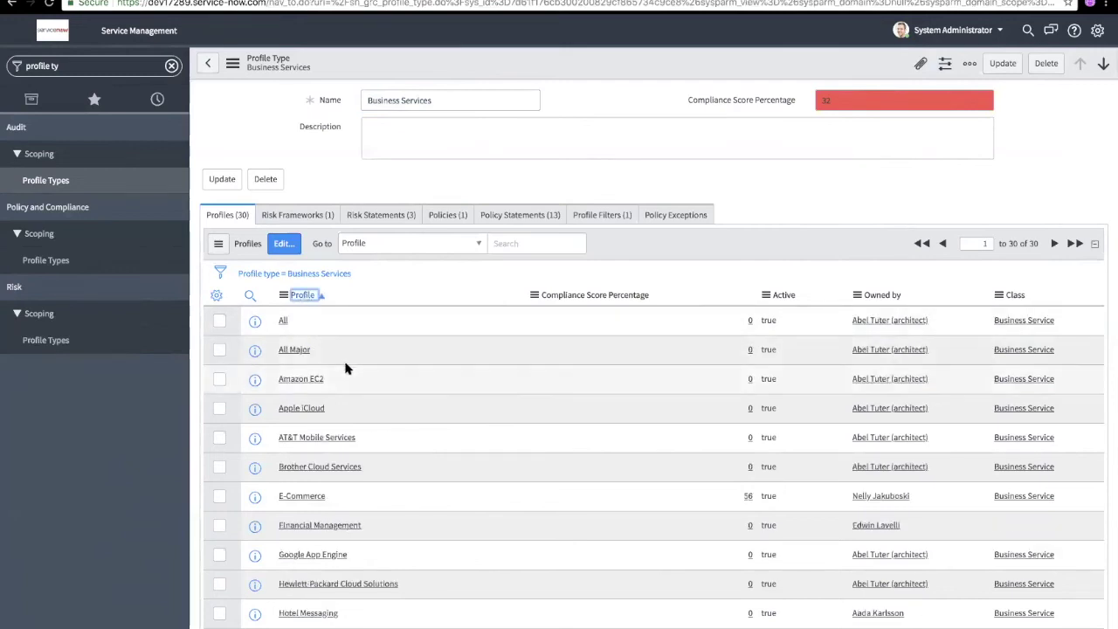
# Open the Apple iCloud profile and review its downstream controls, engagements and issues.
pyautogui.click(299, 408)
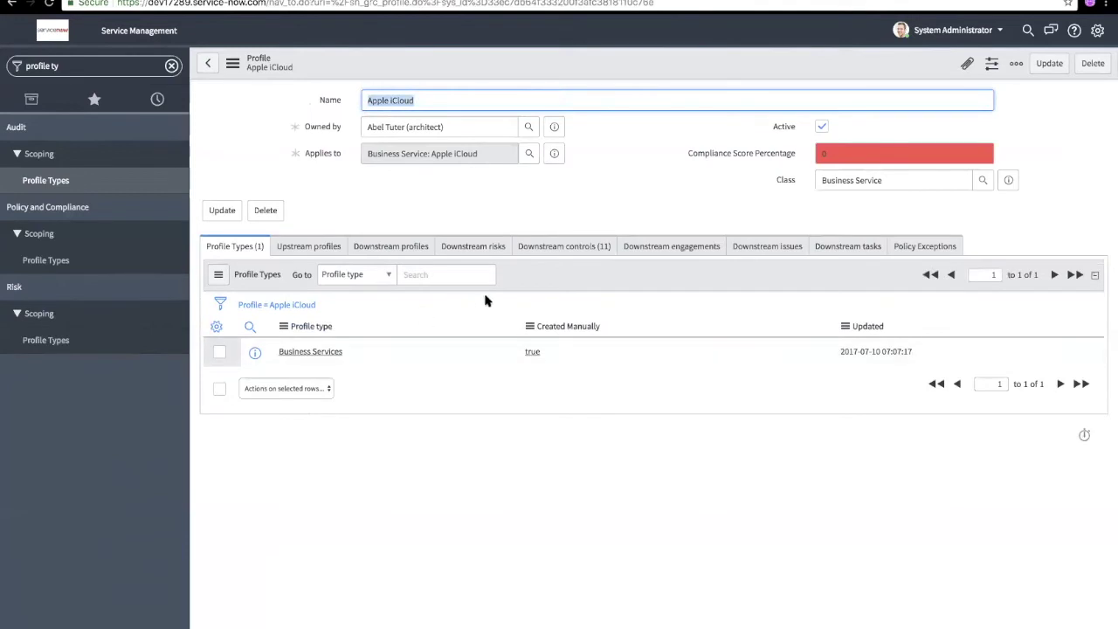
pyautogui.click(568, 250)
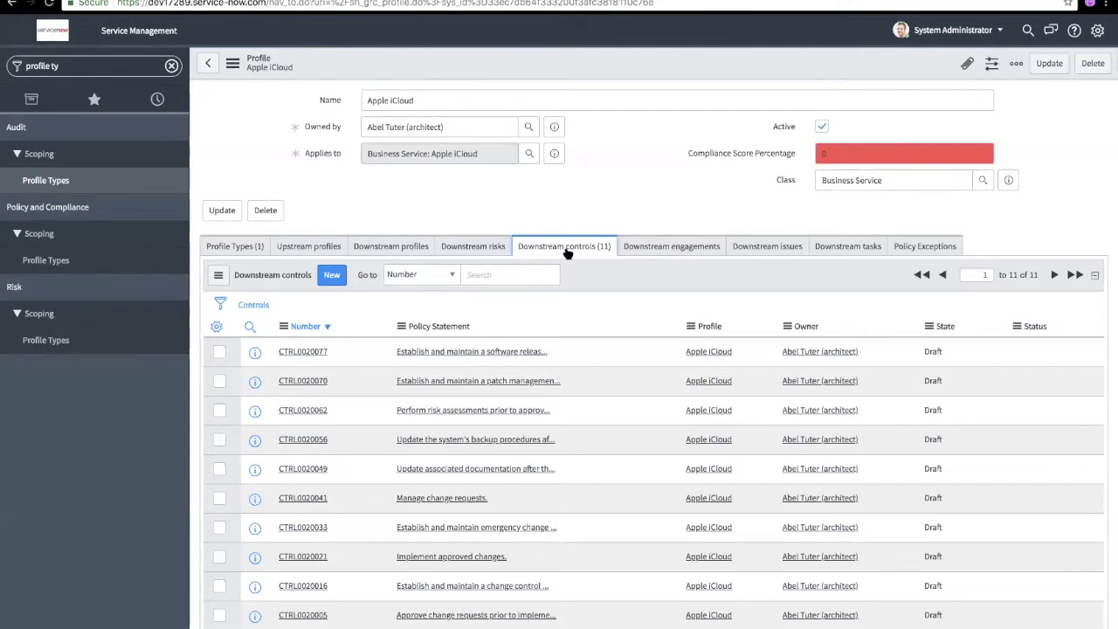
pyautogui.click(658, 248)
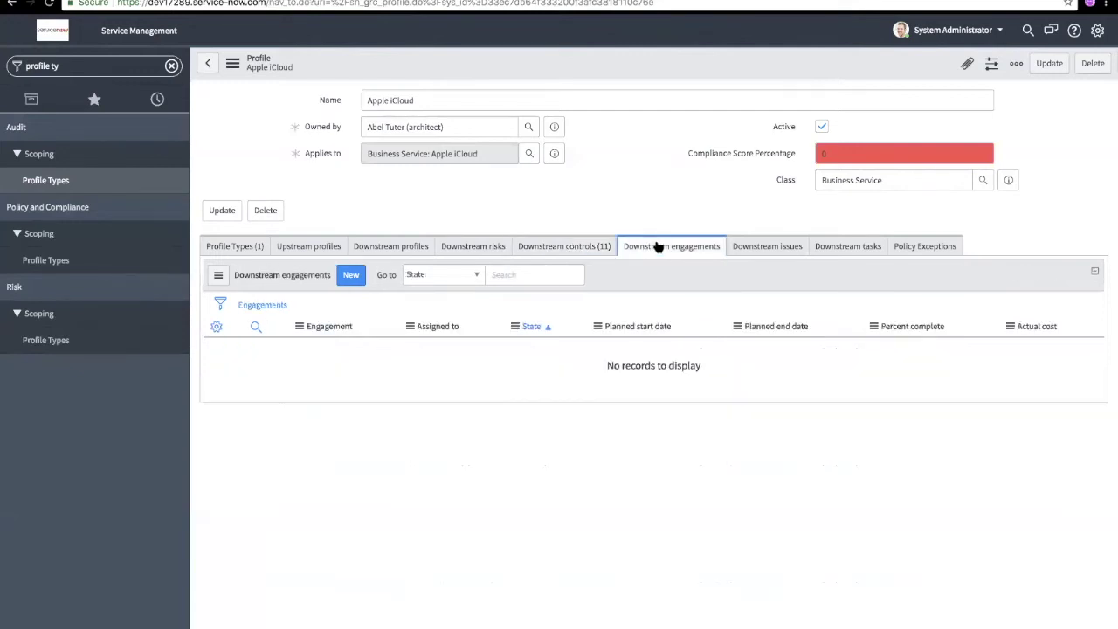
pyautogui.click(760, 248)
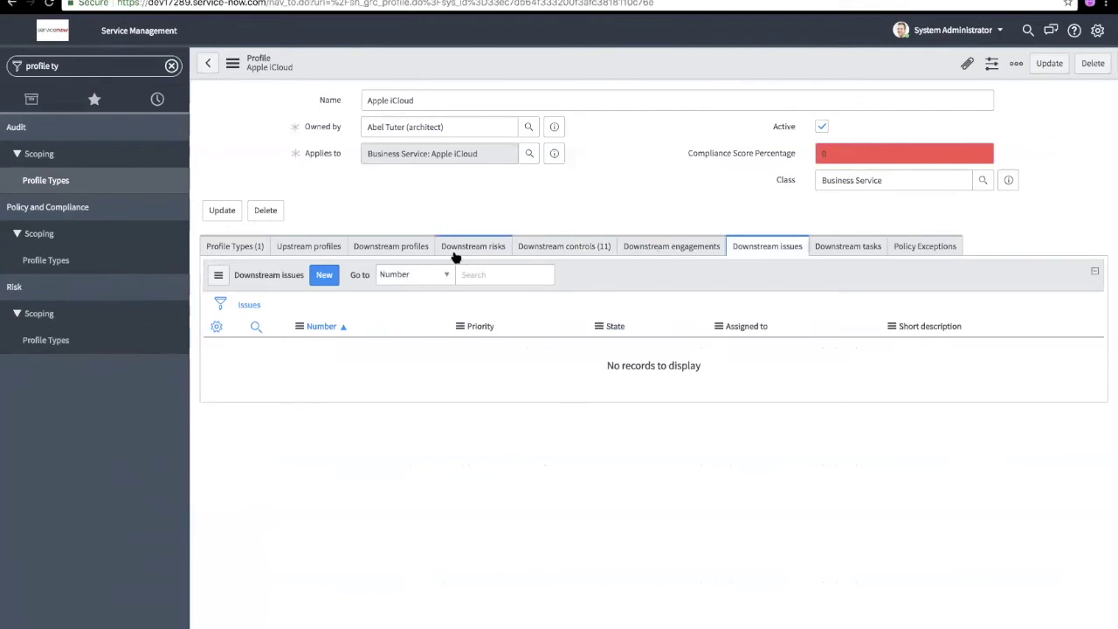
# Return to the Business Services profile type and look over its policy statements alongside its list of profiles.
pyautogui.click(209, 70)
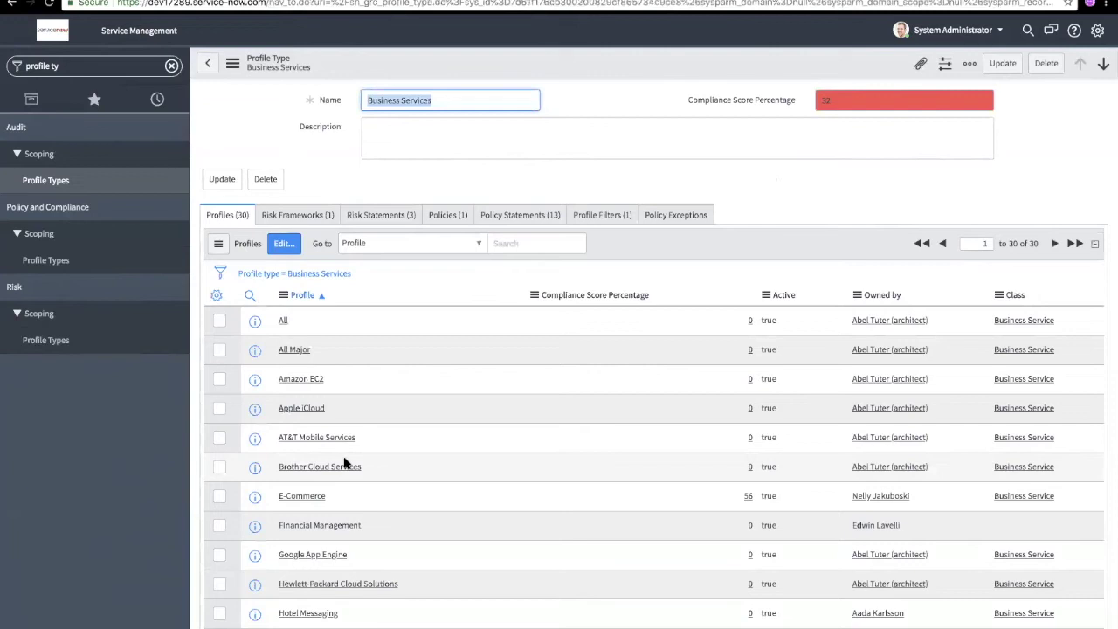
pyautogui.click(599, 218)
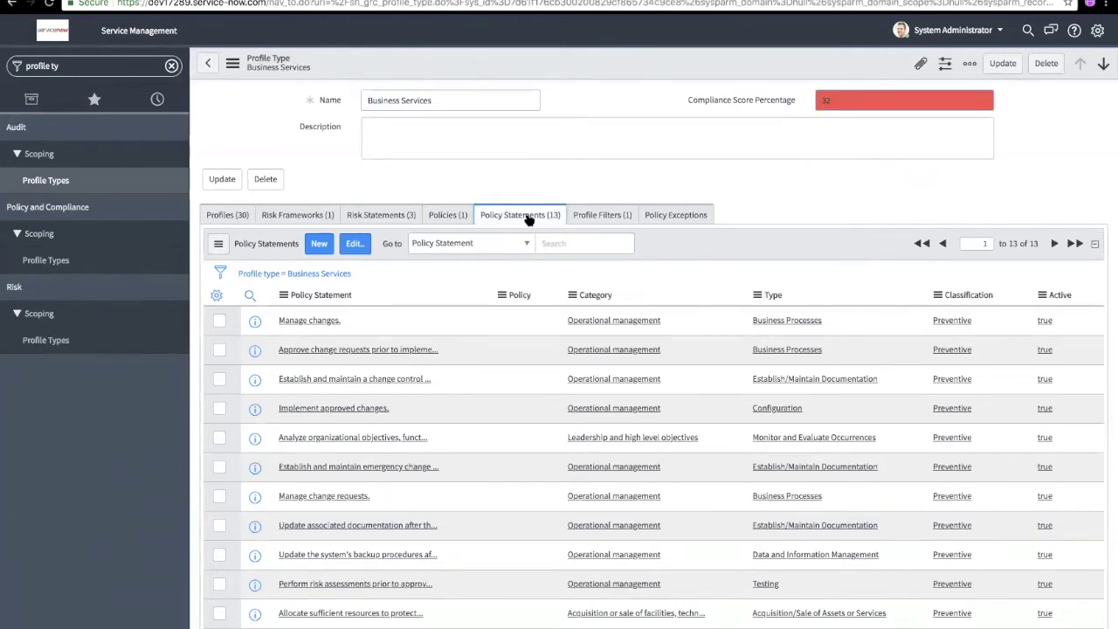
pyautogui.click(240, 215)
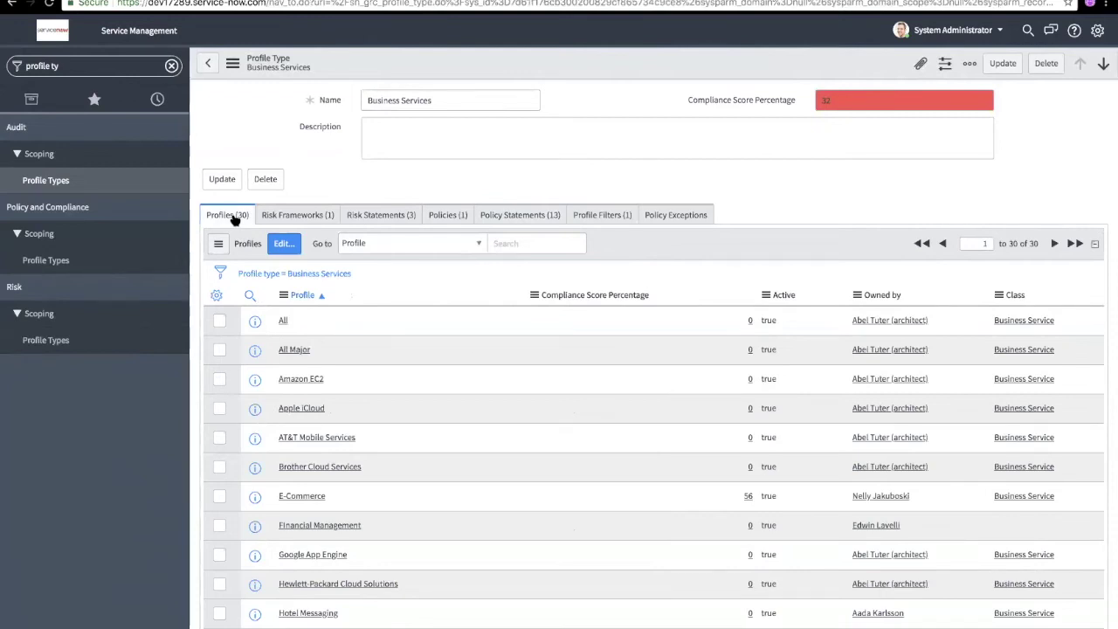
pyautogui.click(498, 219)
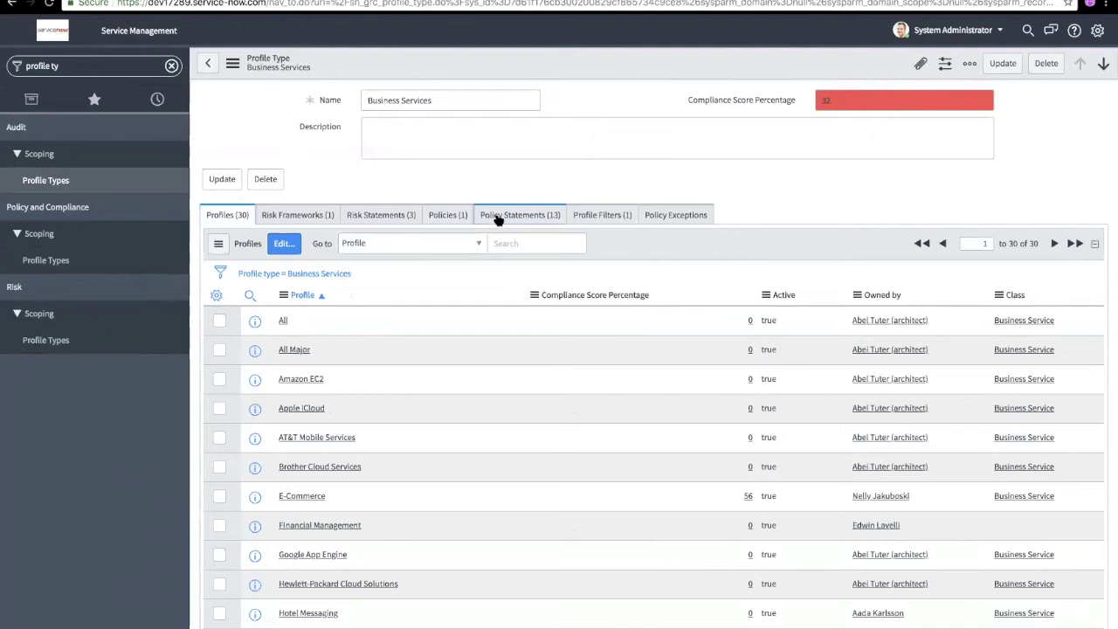
pyautogui.click(221, 215)
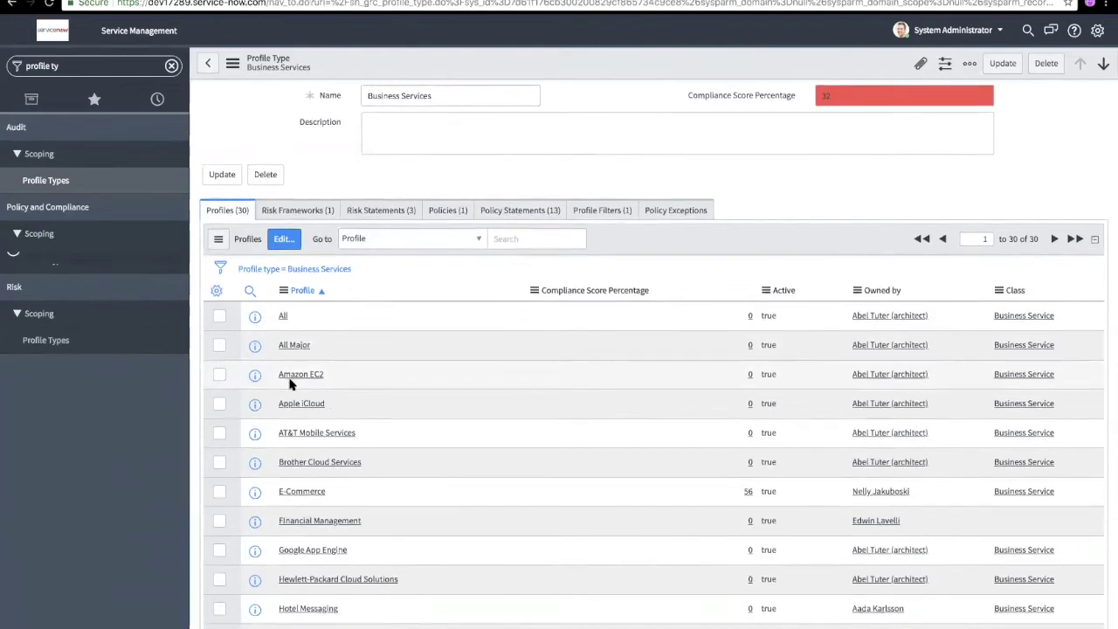
pyautogui.scroll(-2, 291, 385)
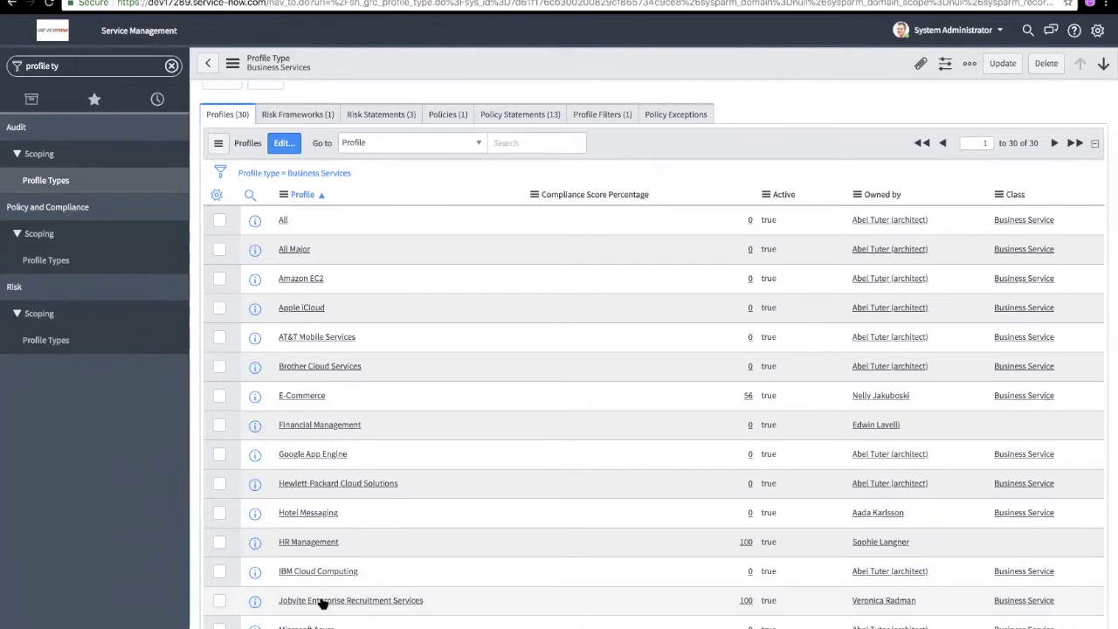
# Filter the navigator for "policy", open the Compliance overview in a new browser tab, and look over its charts.
pyautogui.click(77, 66)
pyautogui.write('policy')
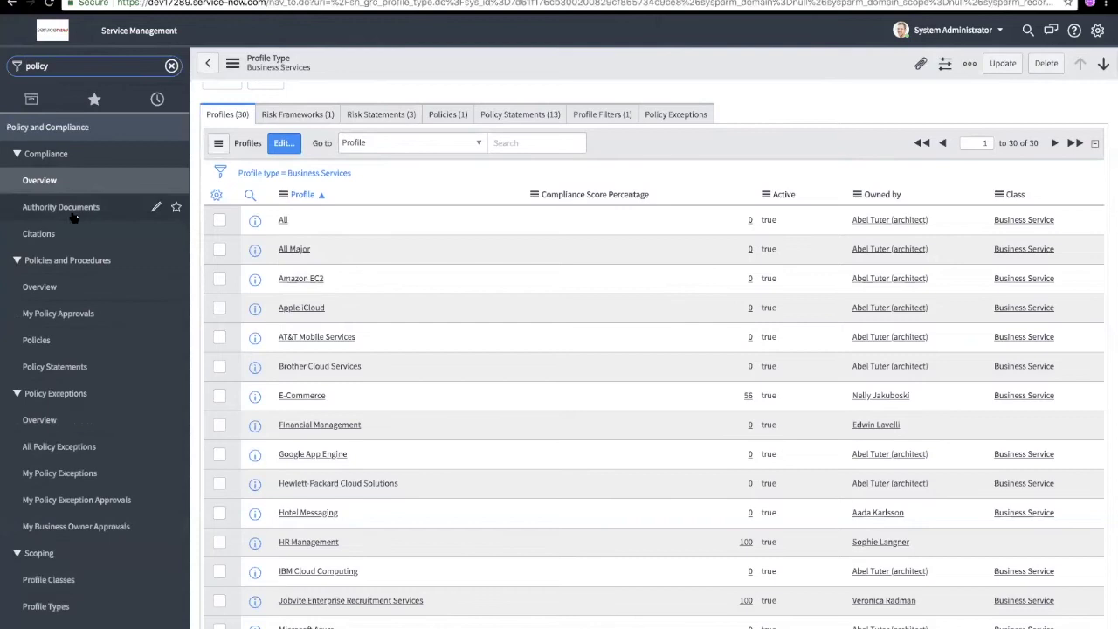
pyautogui.rightClick(48, 181)
pyautogui.click(146, 136)
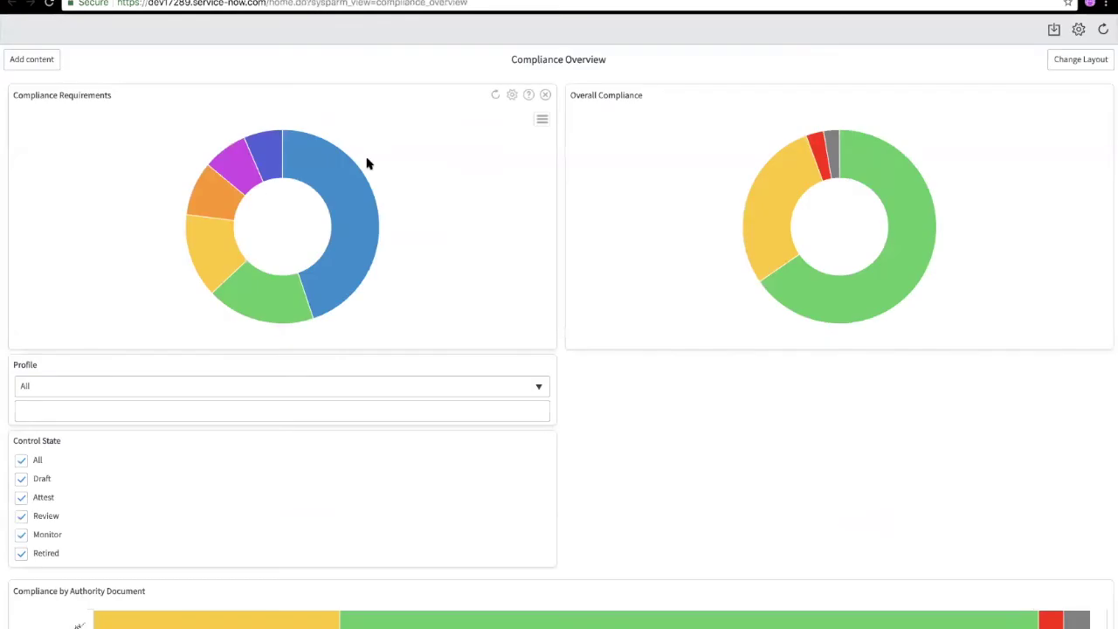
pyautogui.scroll(-2, 367, 163)
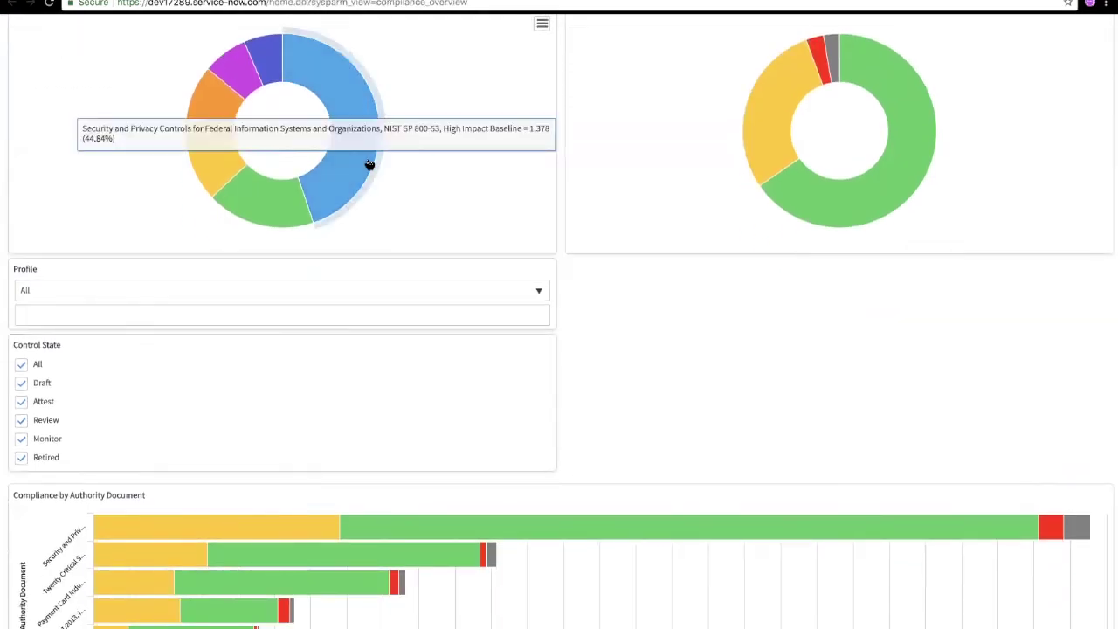
pyautogui.scroll(-4, 387, 244)
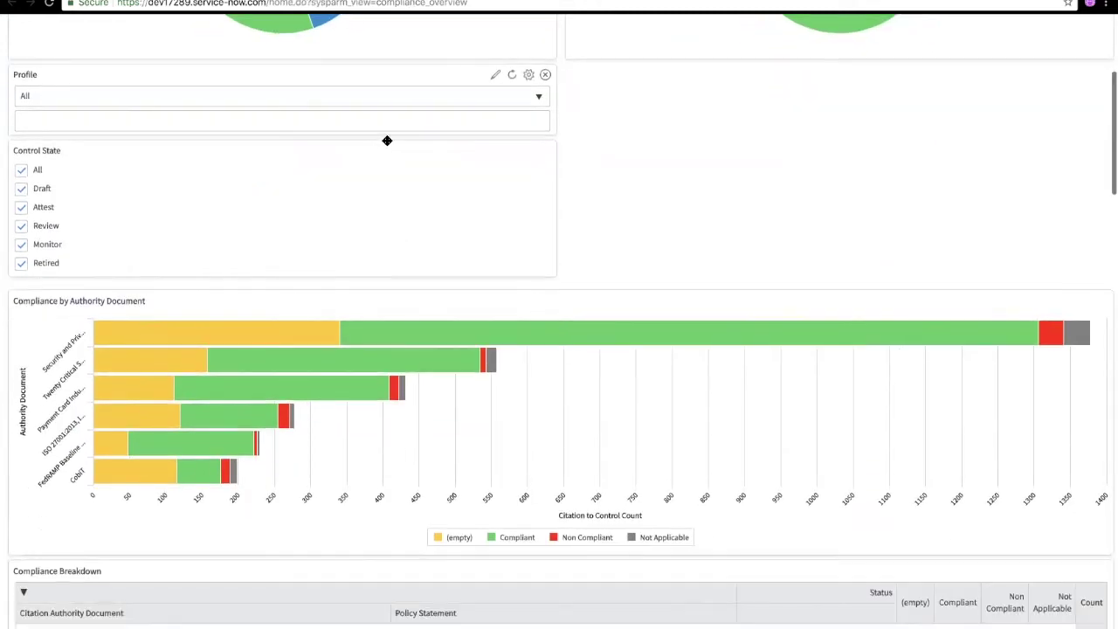
pyautogui.scroll(-4, 350, 107)
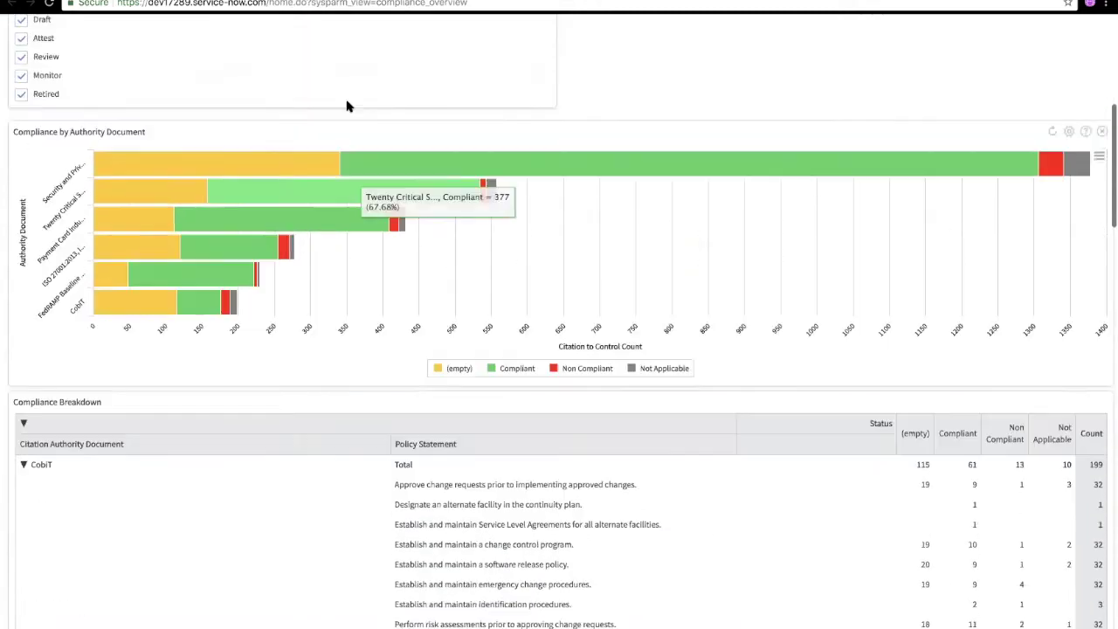
# Try filtering the Compliance Overview by the ACME UK profile, and remove that filter.
pyautogui.scroll(4, 260, 119)
pyautogui.click(259, 115)
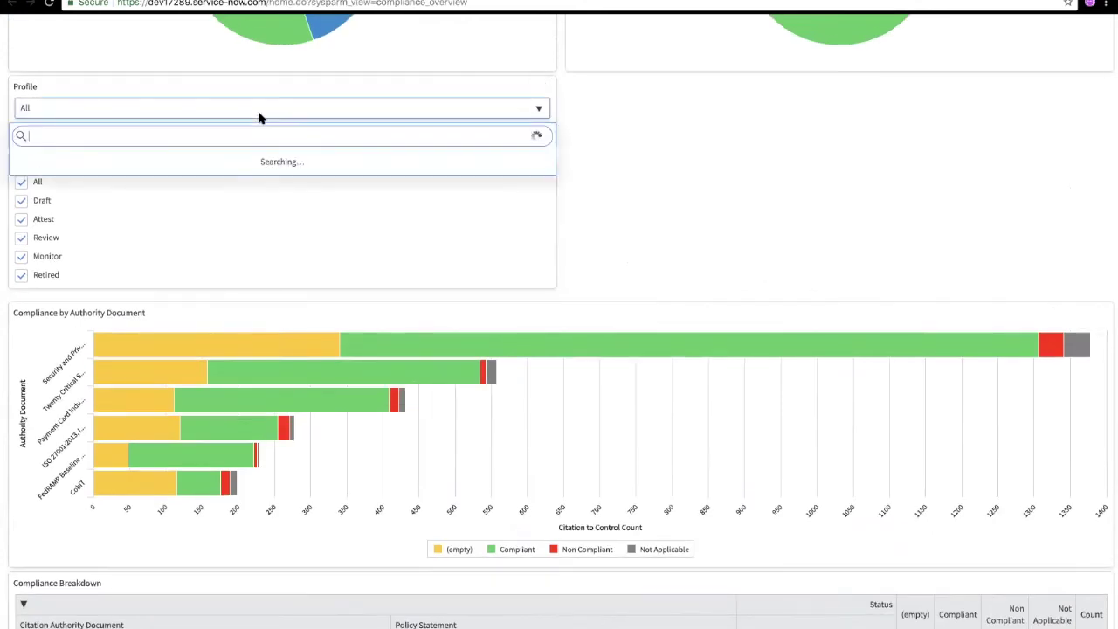
pyautogui.scroll(-2, 268, 188)
pyautogui.scroll(-5, 269, 188)
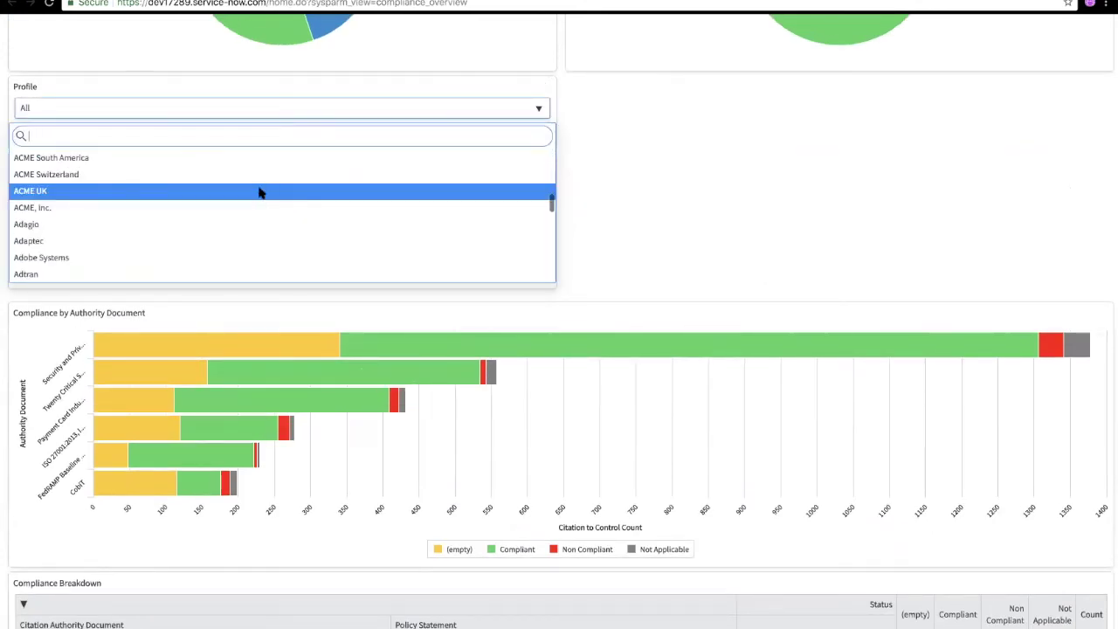
pyautogui.click(260, 193)
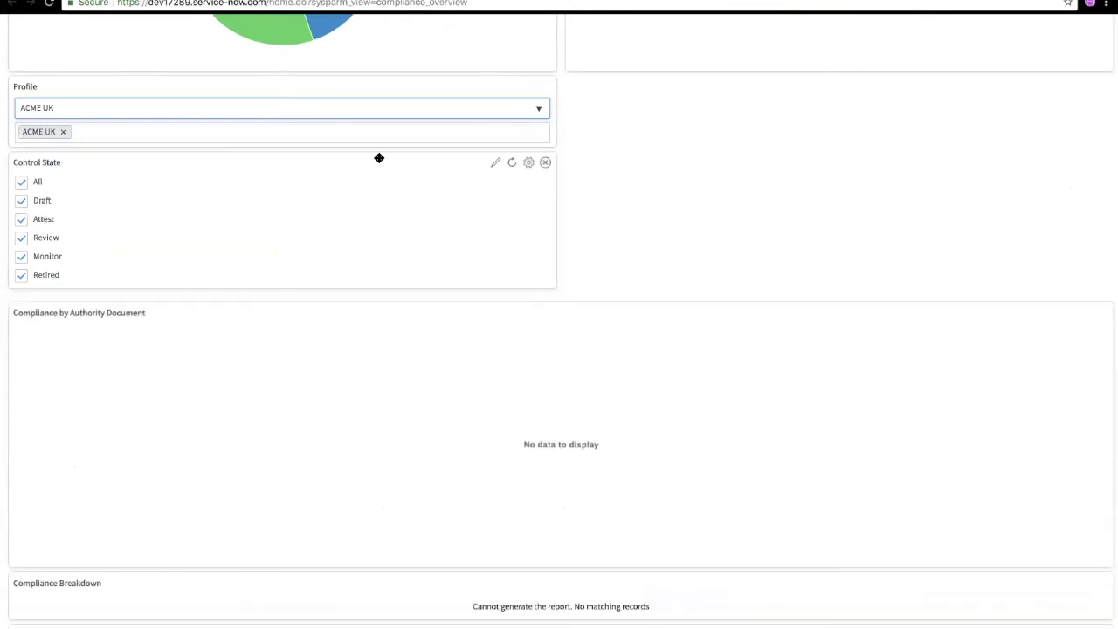
pyautogui.click(63, 131)
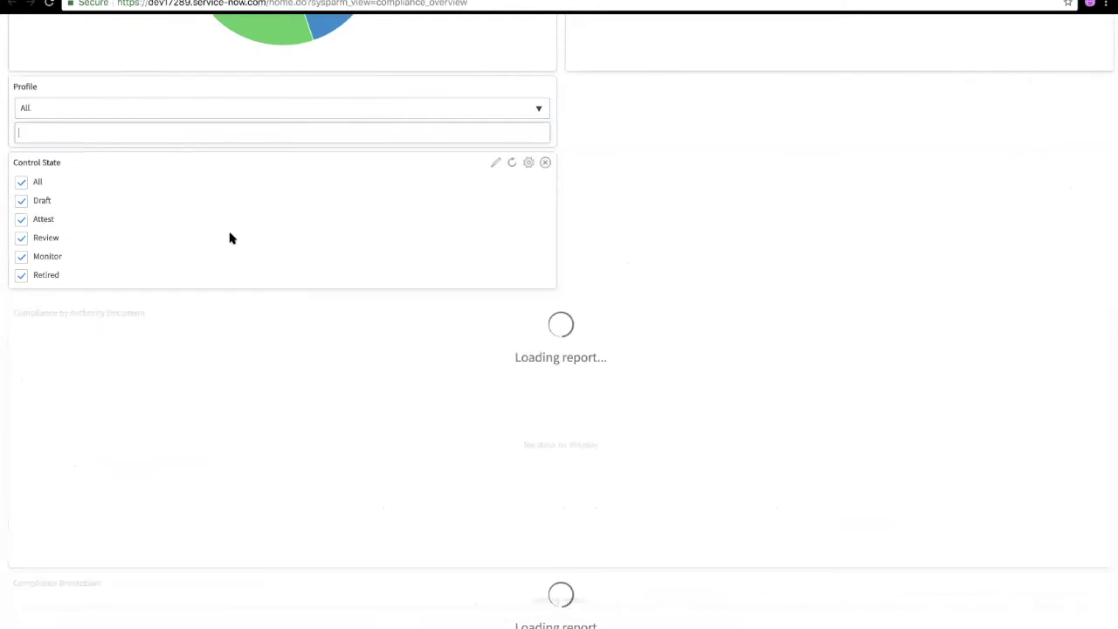
# Examine the Compliance Overview charts and the Compliance Breakdown by authority document and policy statement.
pyautogui.scroll(-3, 310, 325)
pyautogui.scroll(-15, 309, 328)
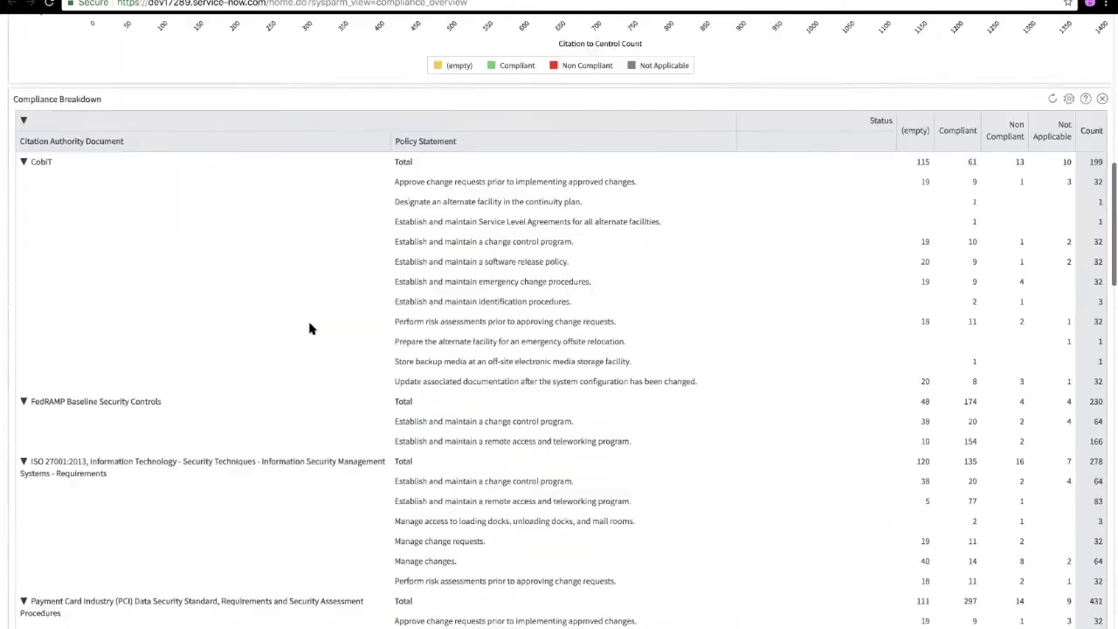
pyautogui.scroll(20, 309, 328)
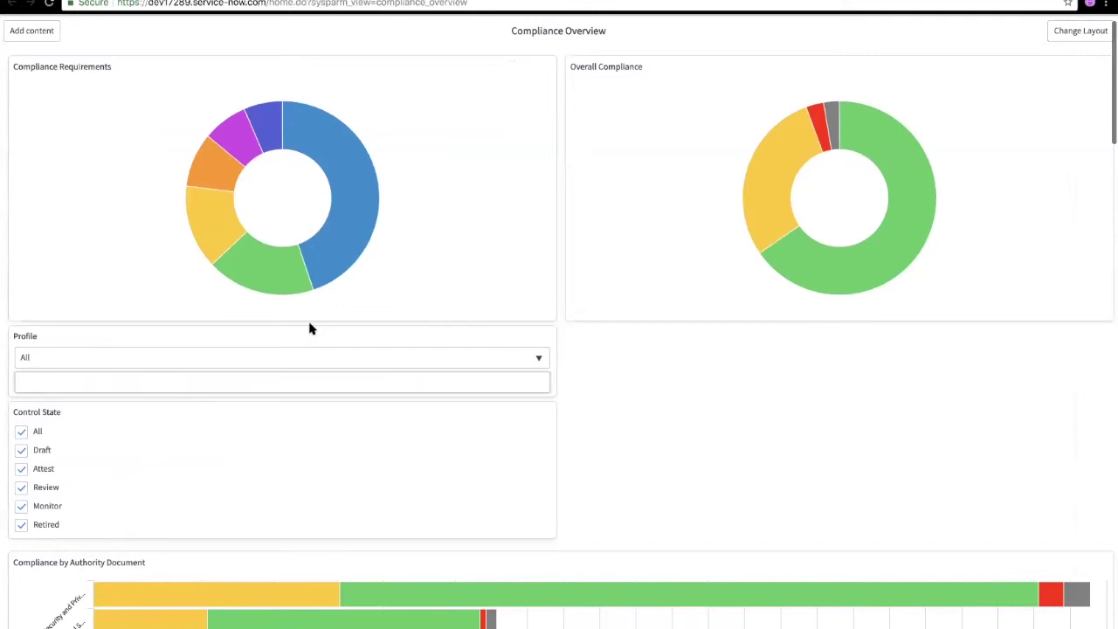
pyautogui.scroll(-3, 309, 329)
pyautogui.scroll(1, 423, 337)
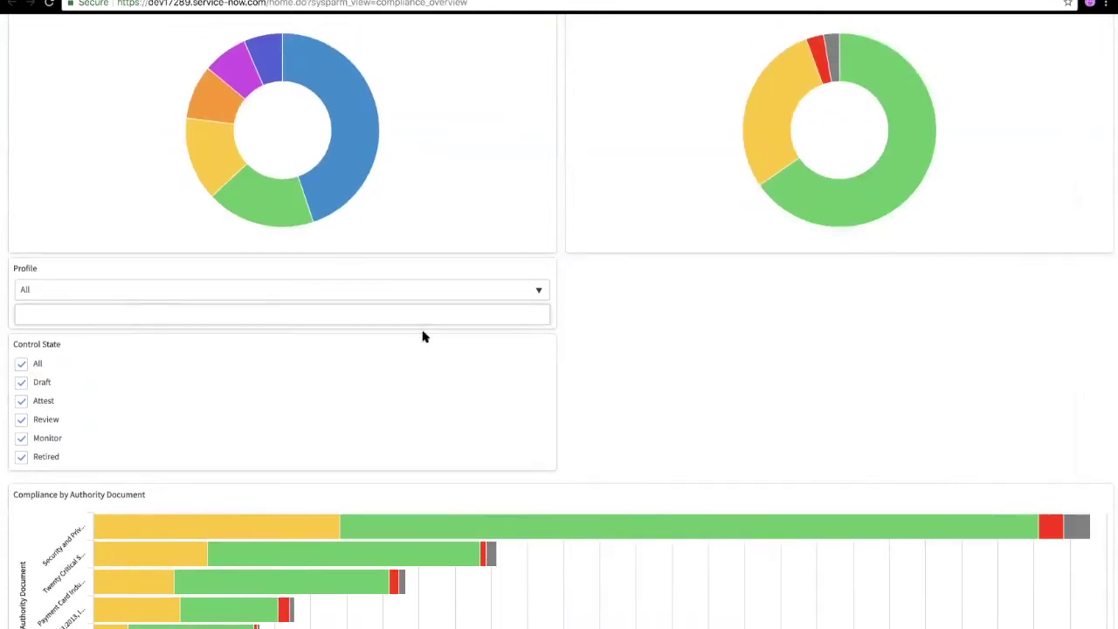
pyautogui.scroll(-10, 423, 337)
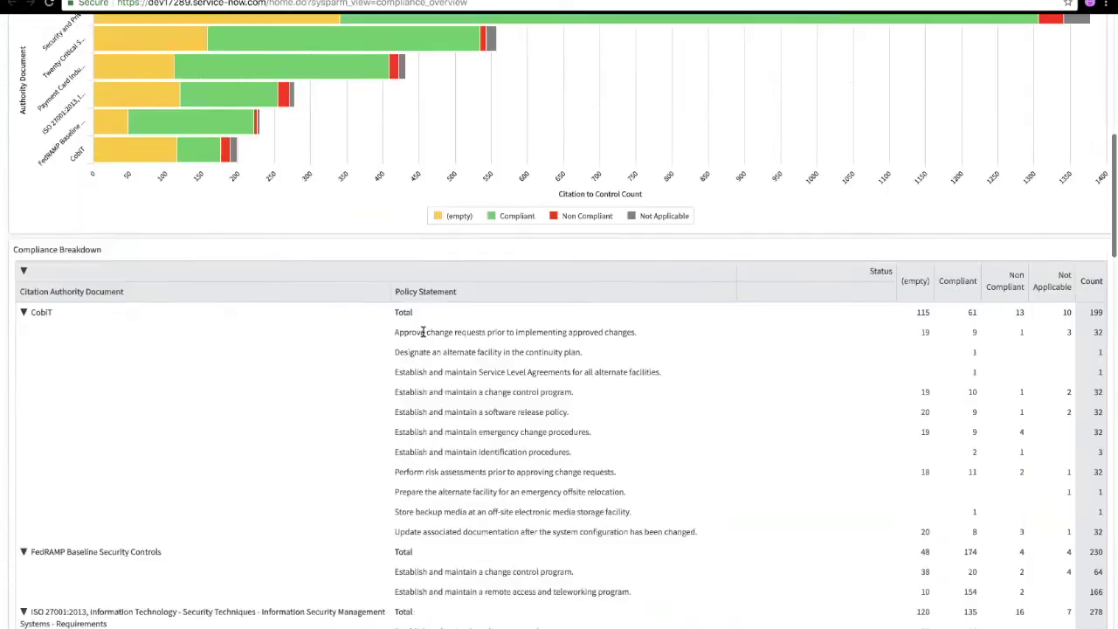
pyautogui.scroll(-15, 423, 332)
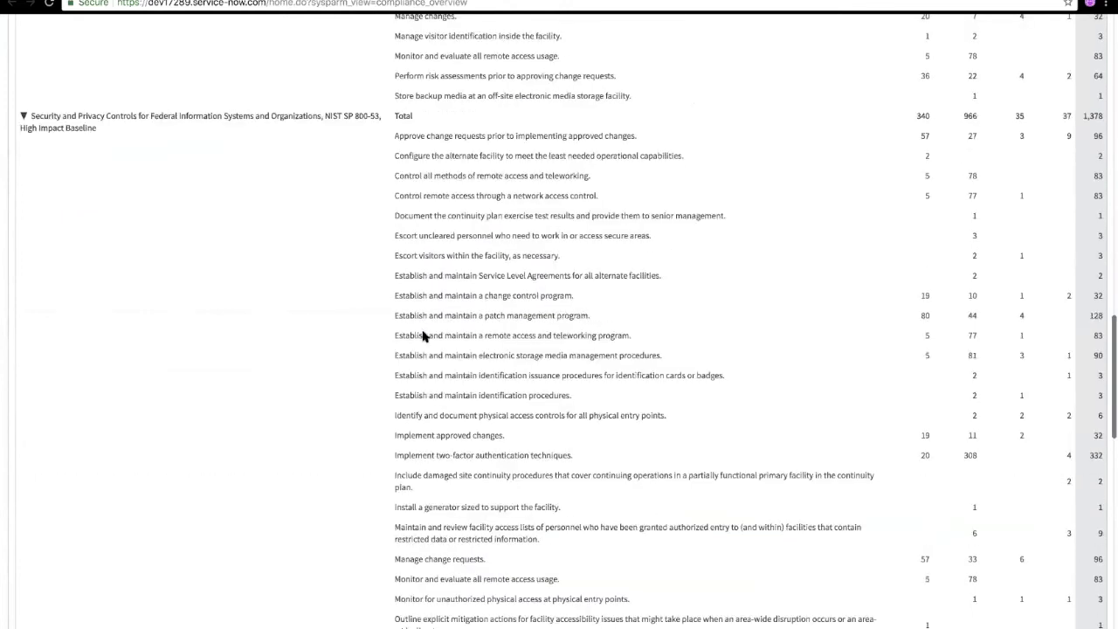
# Look over the rest of the Compliance Breakdown and the Non Compliant Profiles chart on the Compliance Overview.
pyautogui.scroll(-15, 423, 337)
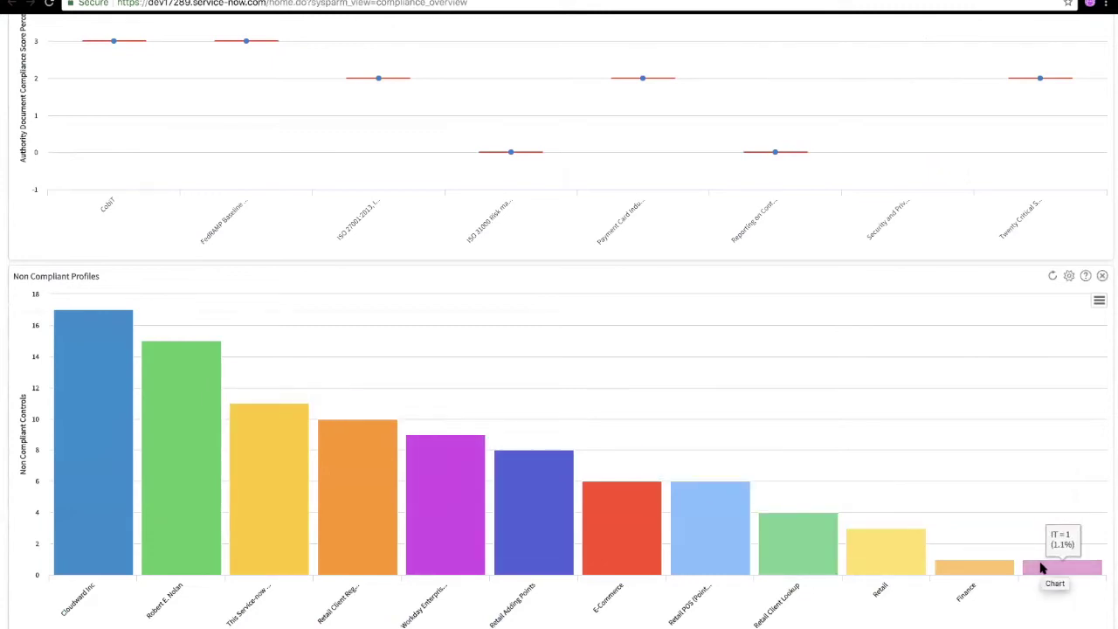
pyautogui.scroll(-1, 1041, 568)
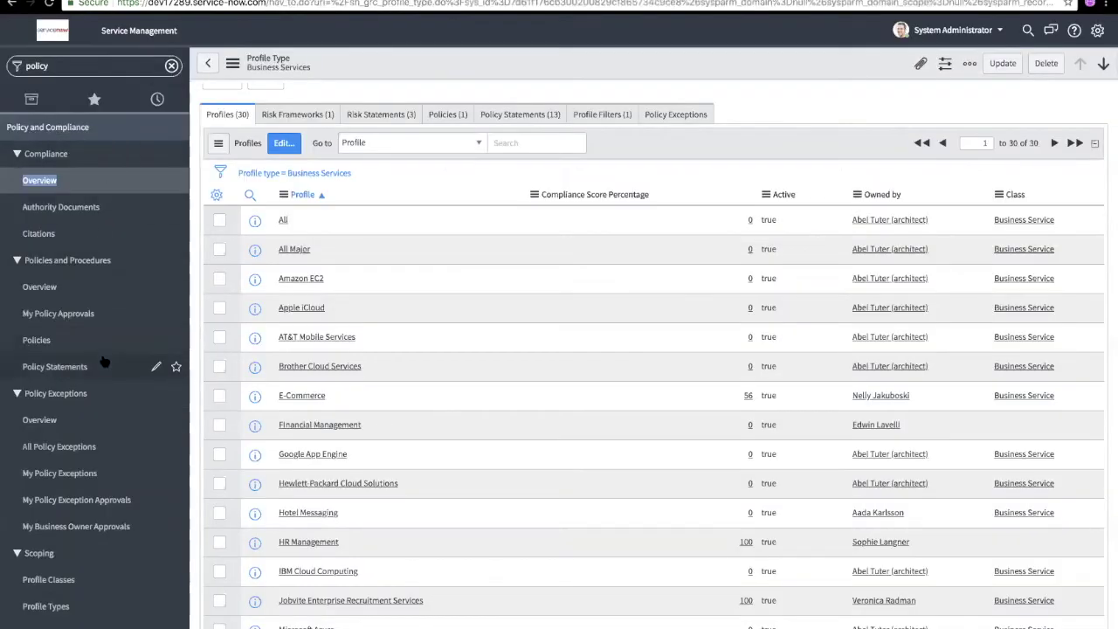
# Back in the profile type browser tab, filter the navigator for "profile" and open Business Services from the Profile Types list.
pyautogui.scroll(-1, 102, 363)
pyautogui.scroll(-2, 102, 360)
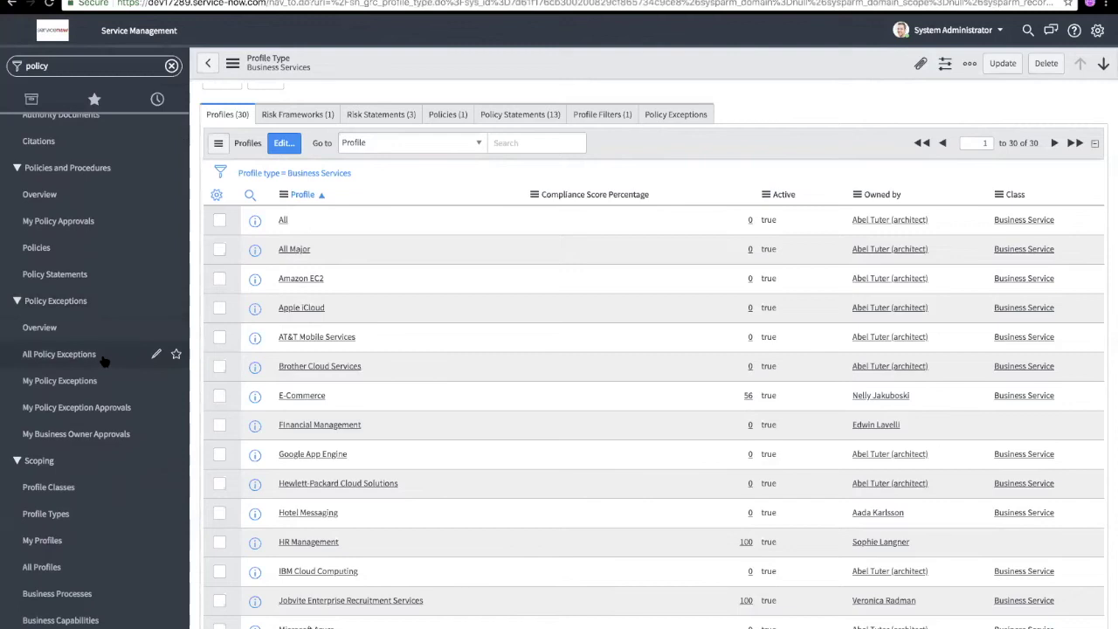
pyautogui.scroll(-2, 102, 361)
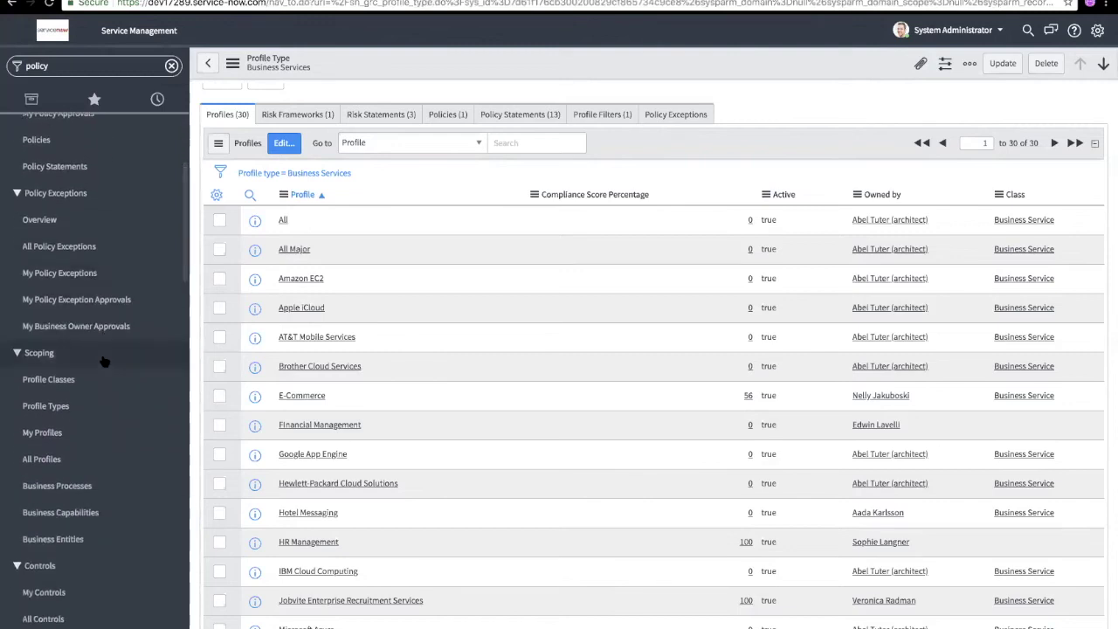
pyautogui.doubleClick(63, 65)
pyautogui.write('con')
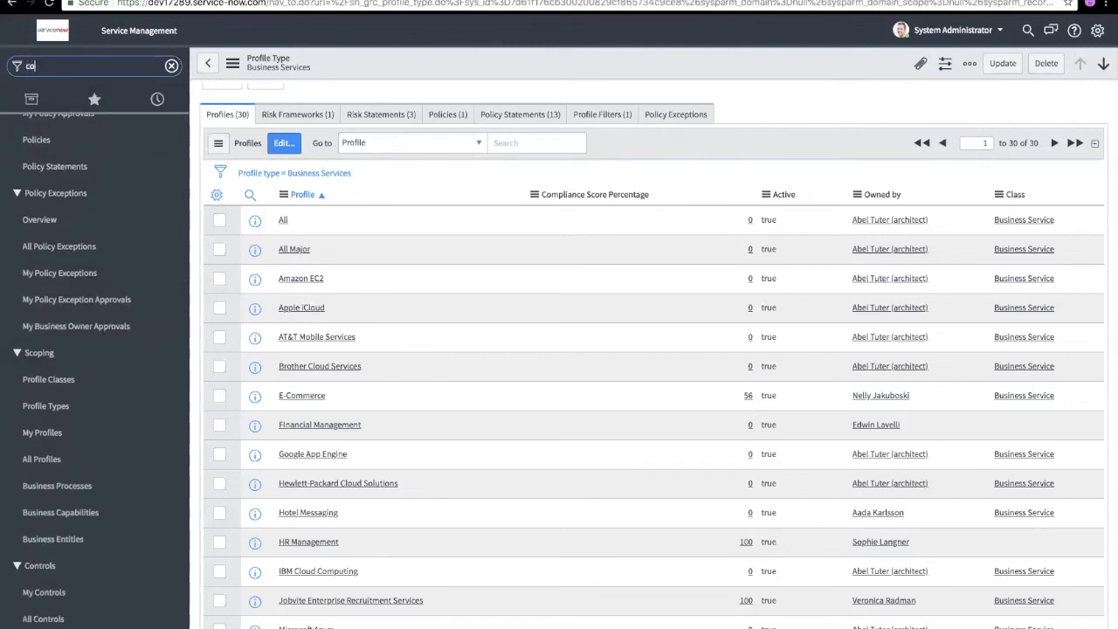
pyautogui.press('BackSpace')
pyautogui.press('BackSpace')
pyautogui.press('BackSpace')
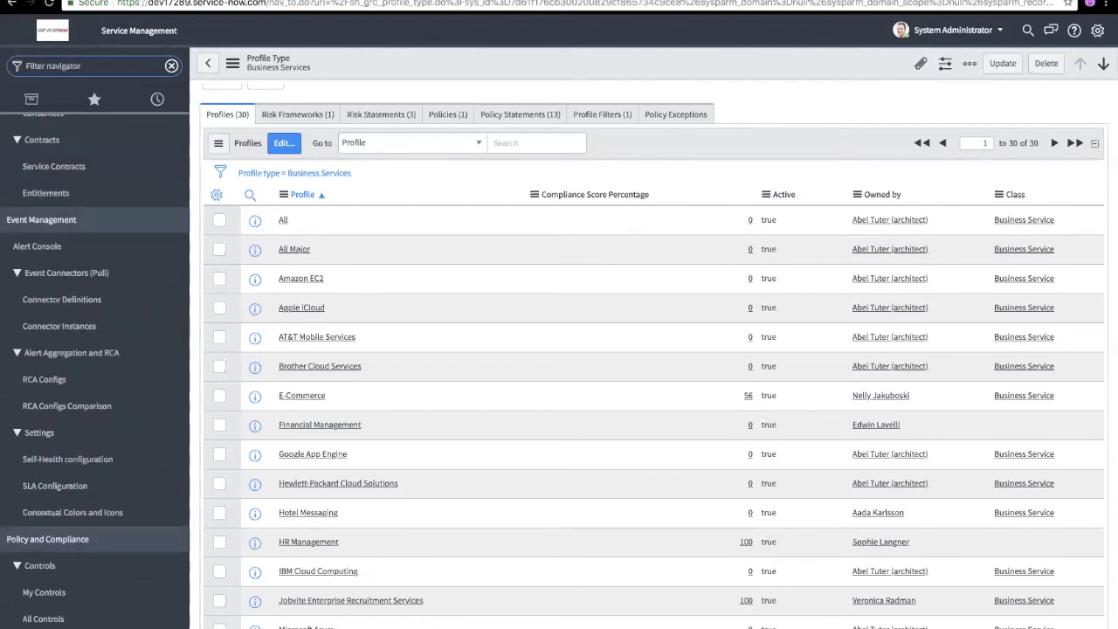
pyautogui.write('profi')
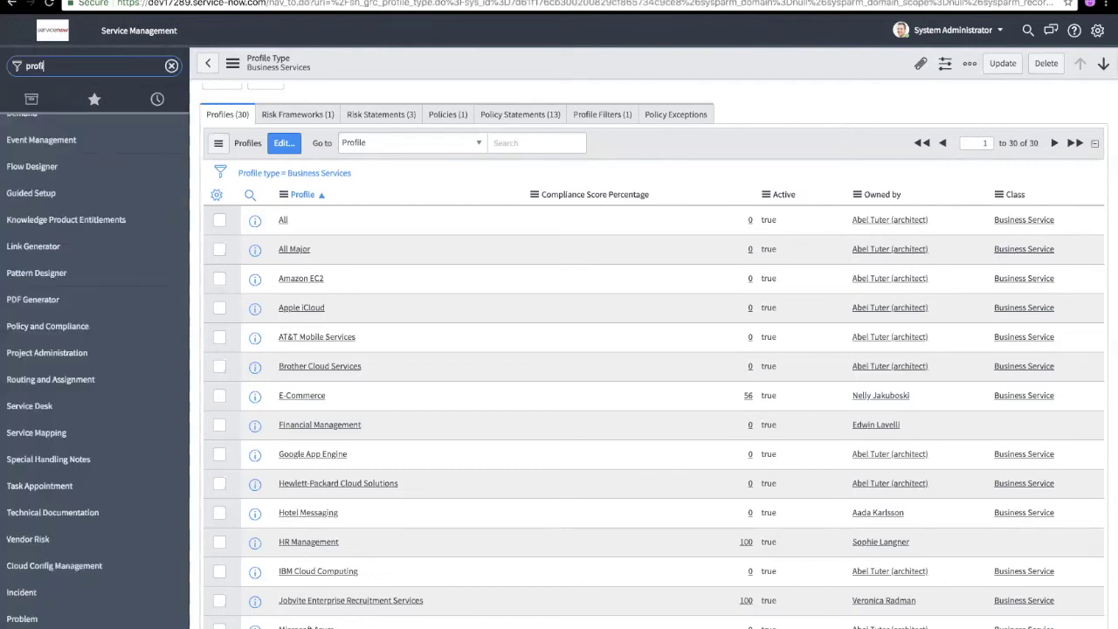
pyautogui.write('le')
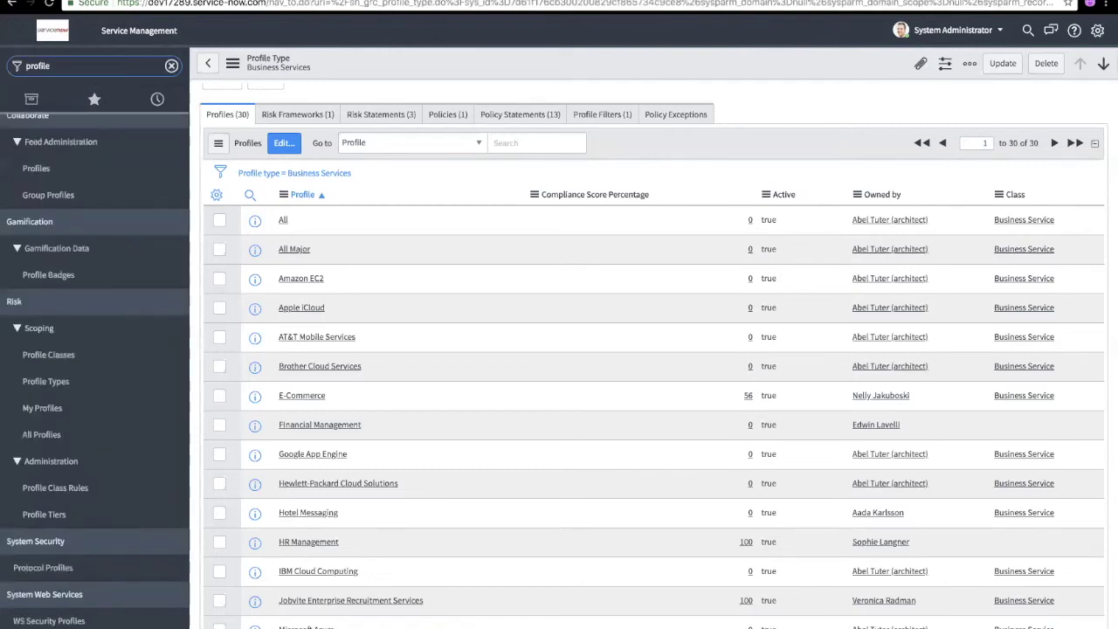
pyautogui.click(54, 389)
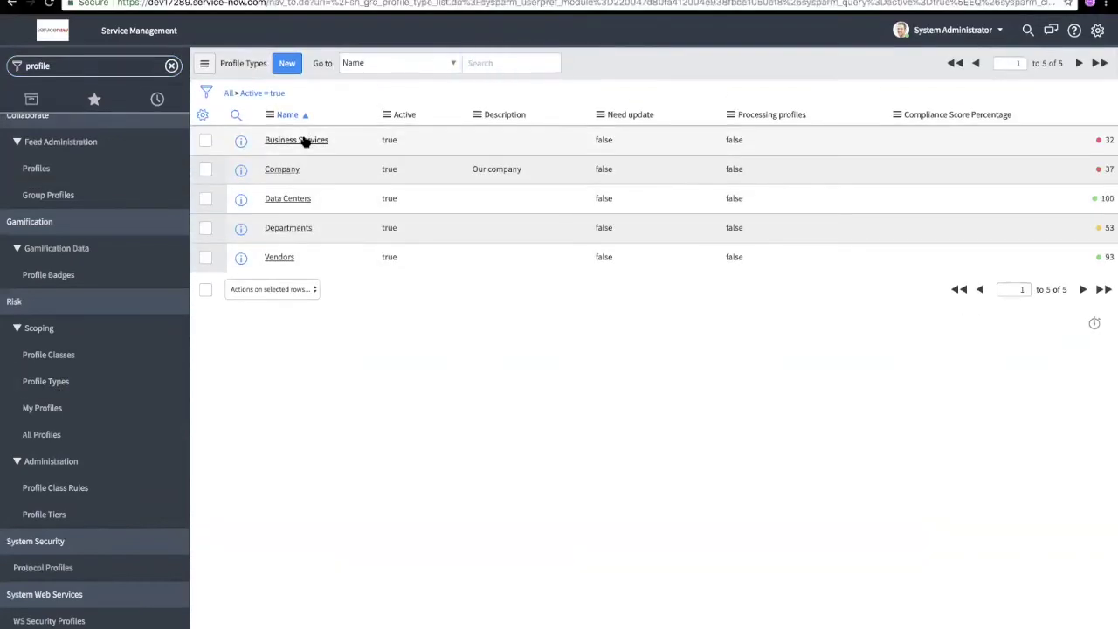
pyautogui.click(305, 140)
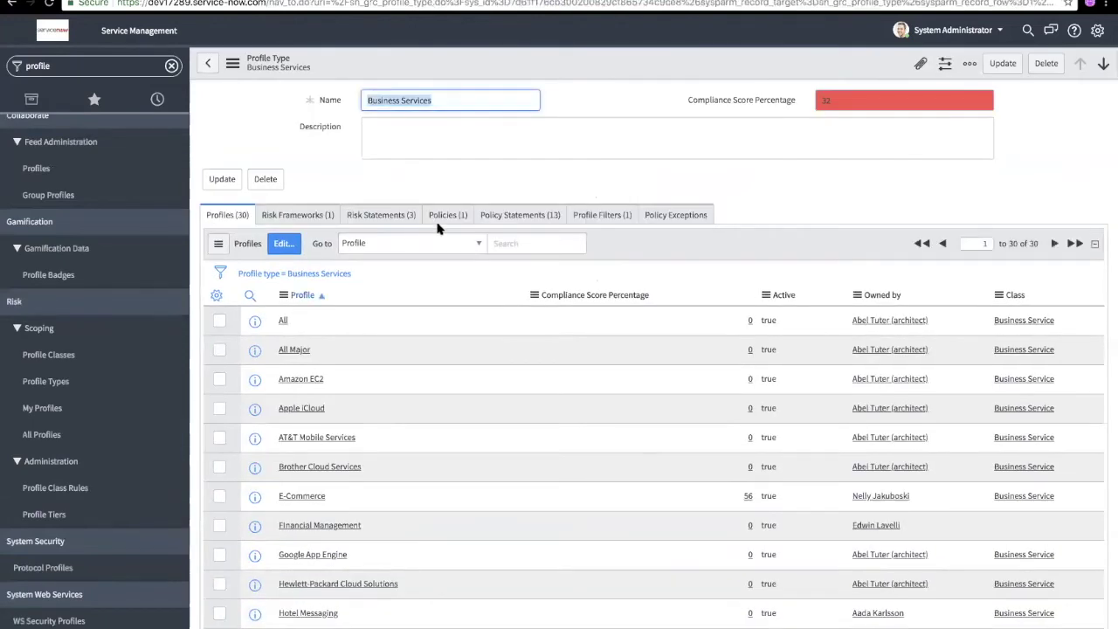
# Check the Apple iCloud profile among the Business Services profiles and return to the profile type.
pyautogui.click(533, 218)
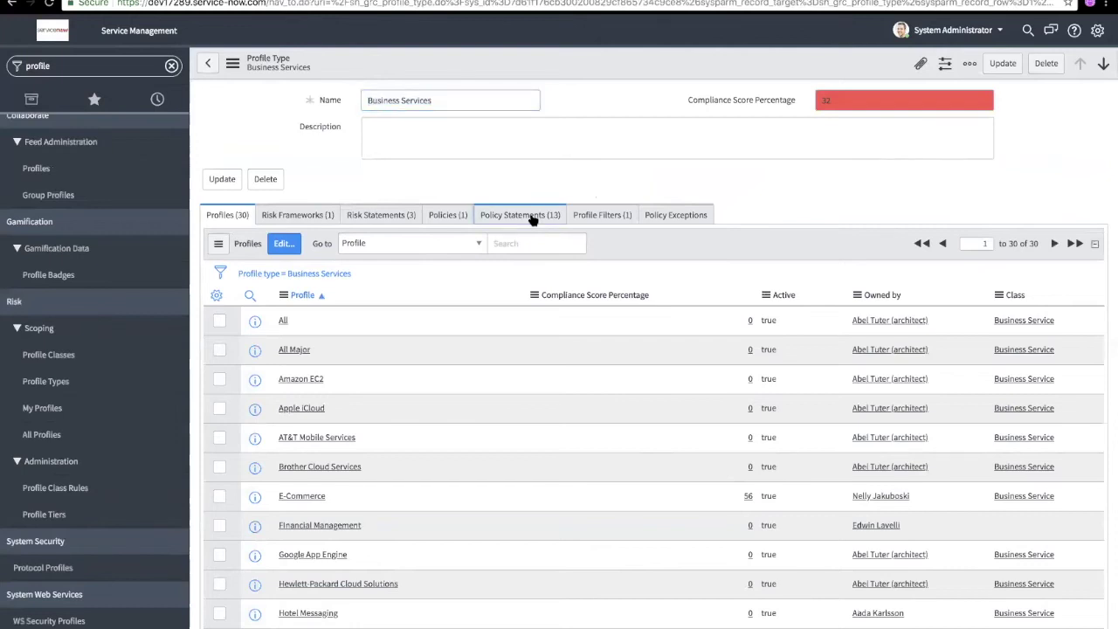
pyautogui.scroll(-2, 305, 344)
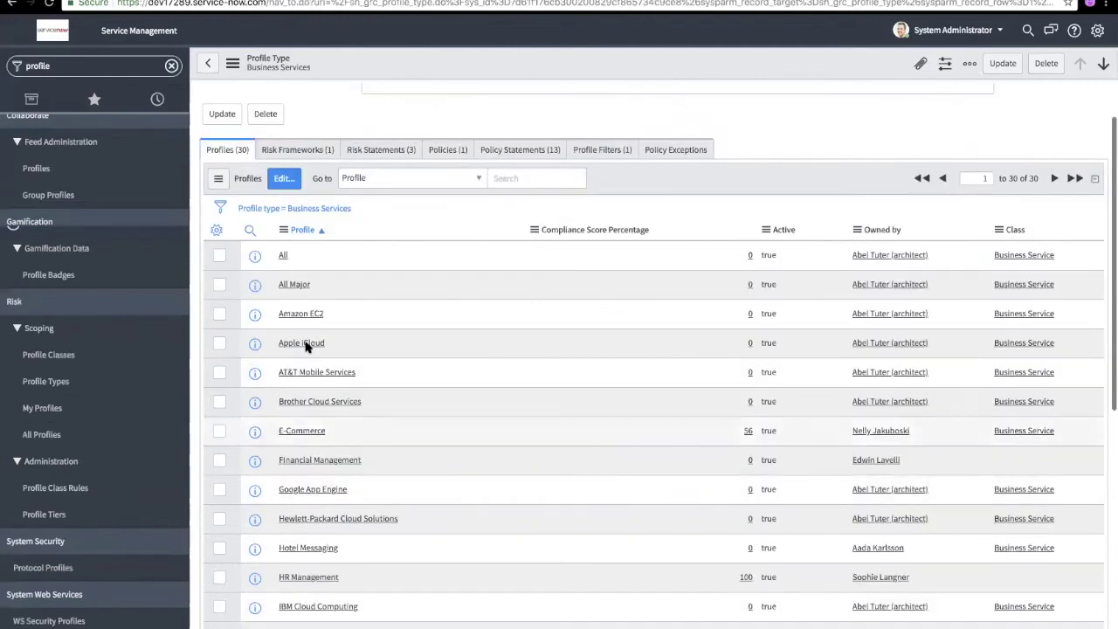
pyautogui.click(305, 344)
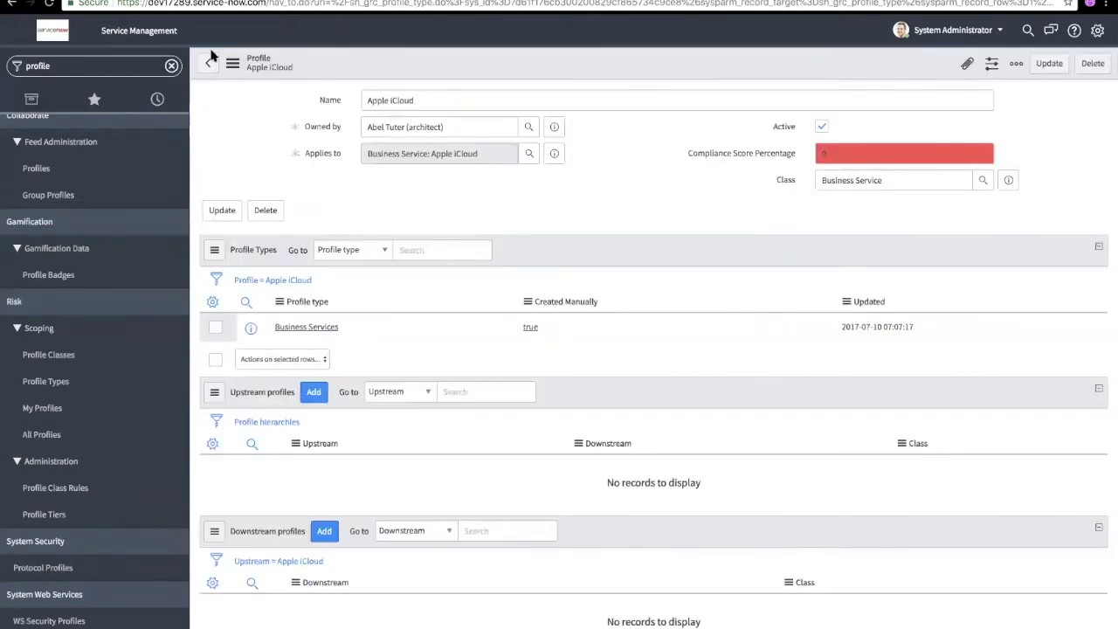
pyautogui.click(208, 66)
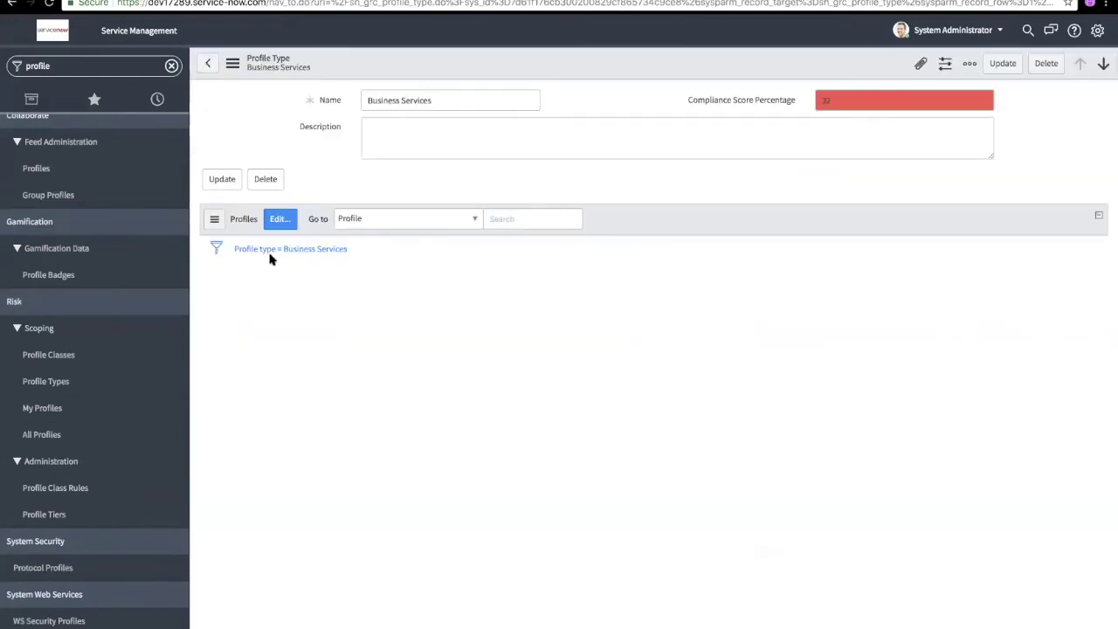
# Open the HR Management profile and review the status of its downstream controls.
pyautogui.scroll(-2, 286, 290)
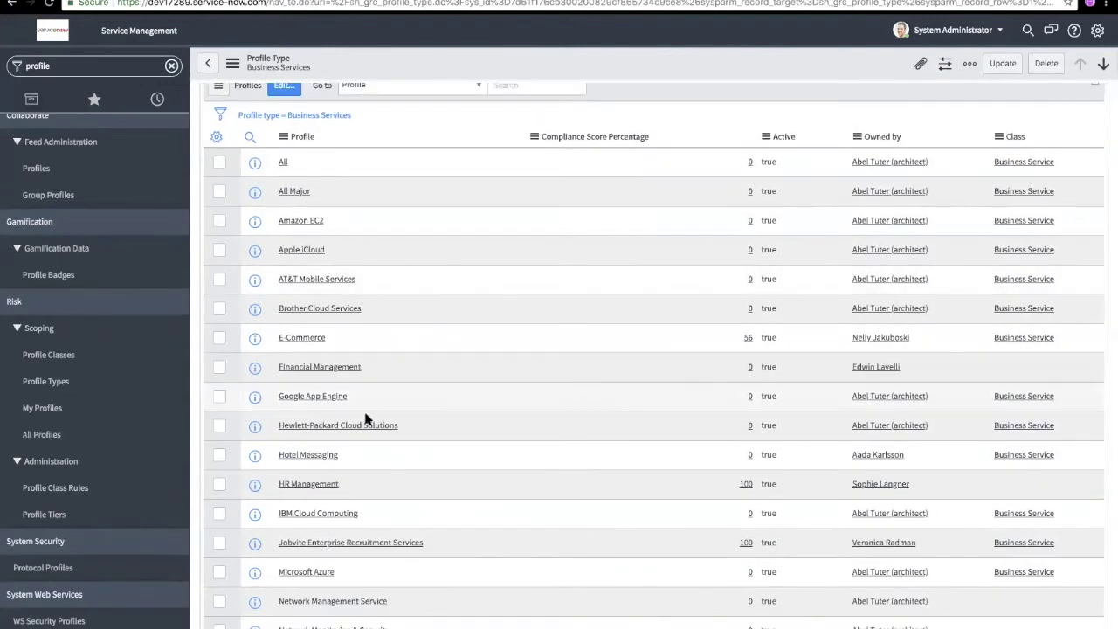
pyautogui.scroll(-1, 320, 487)
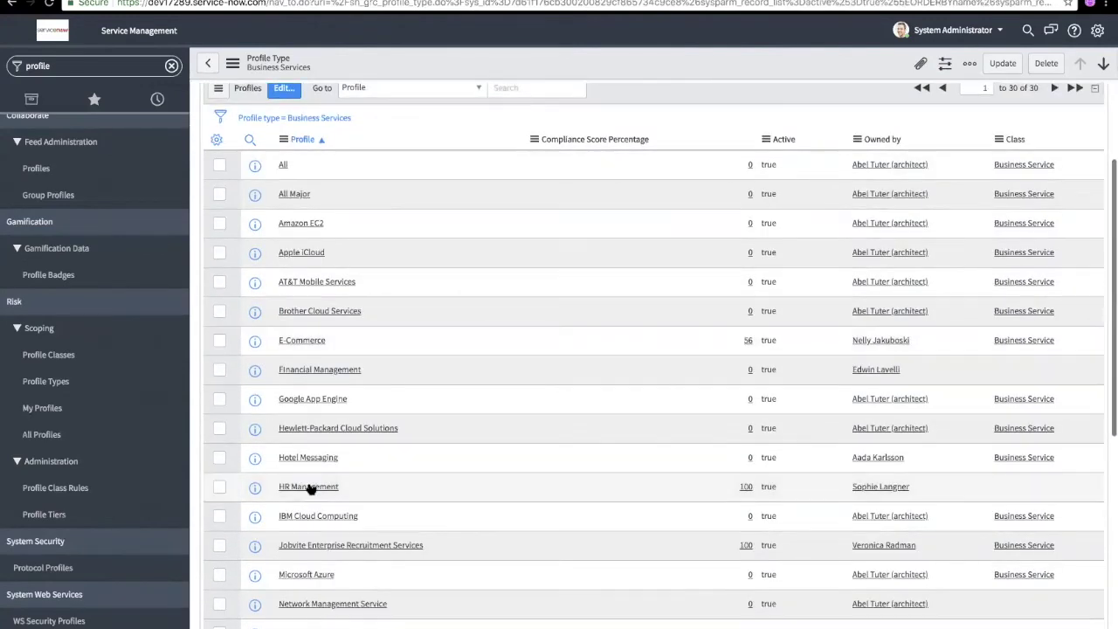
pyautogui.click(309, 489)
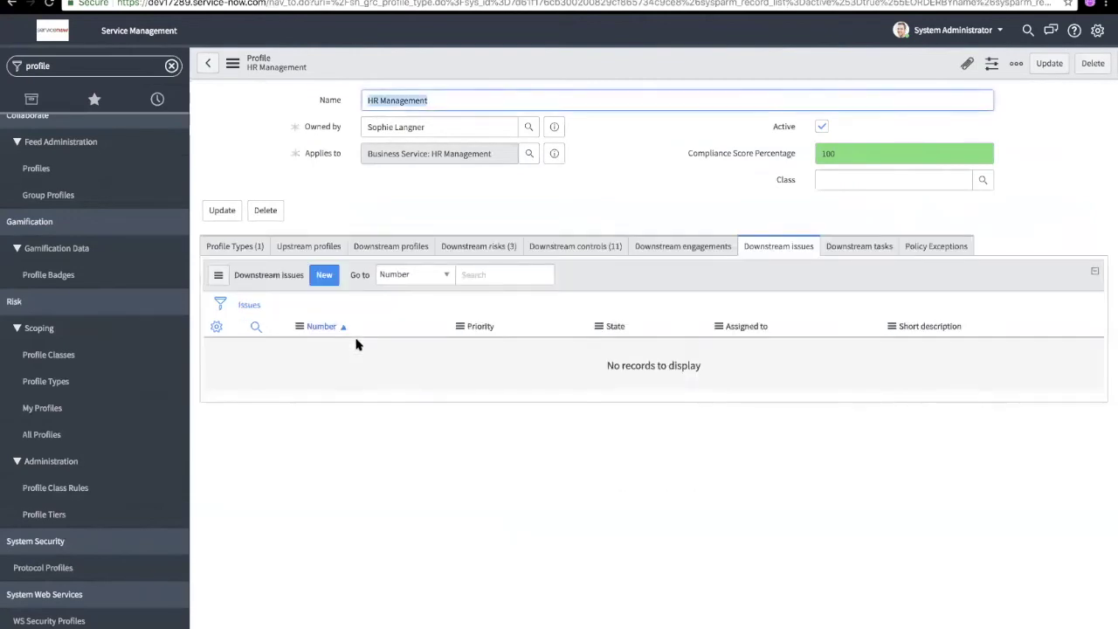
pyautogui.click(575, 252)
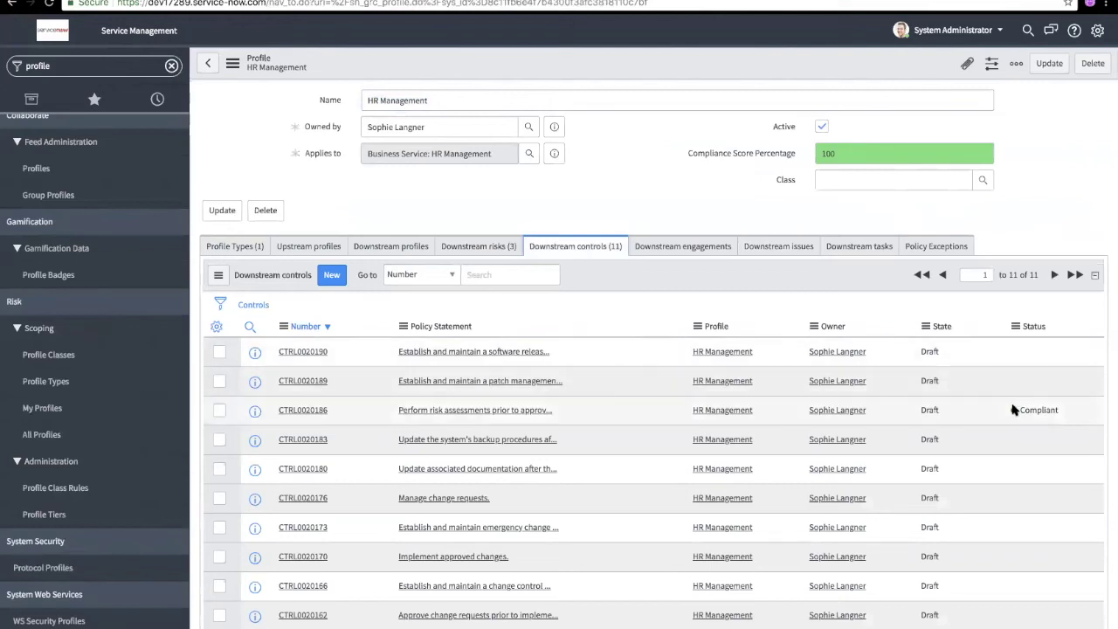
pyautogui.moveTo(1017, 410); pyautogui.dragTo(1064, 412)
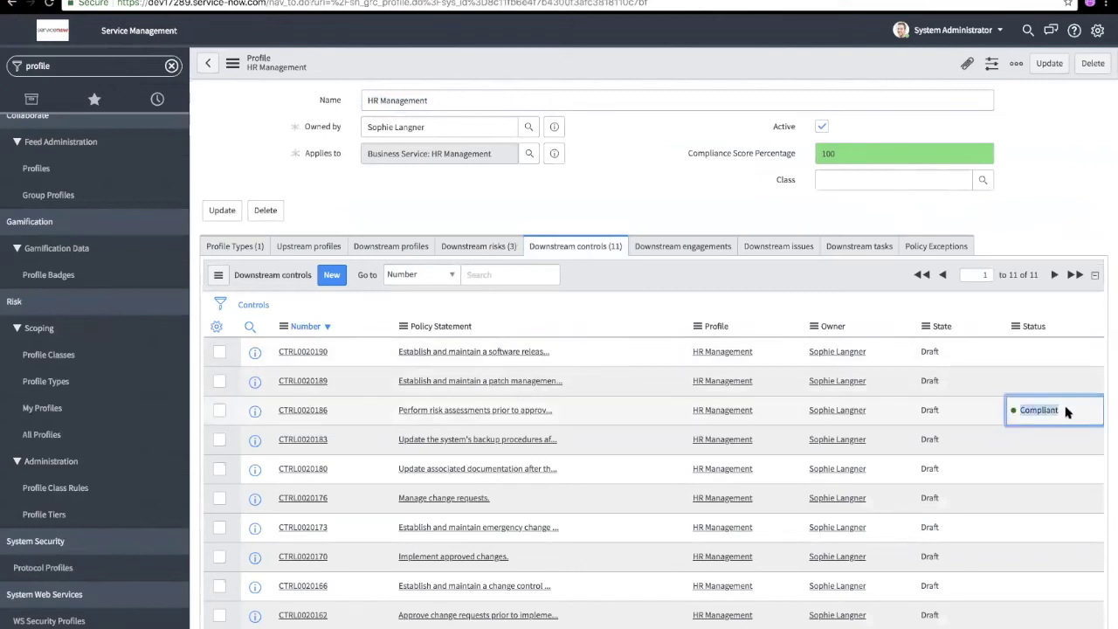
# Open the downstream control "Perform risk assessments prior to approving change requests" and look over its attestation and indicators.
pyautogui.scroll(-3, 1065, 412)
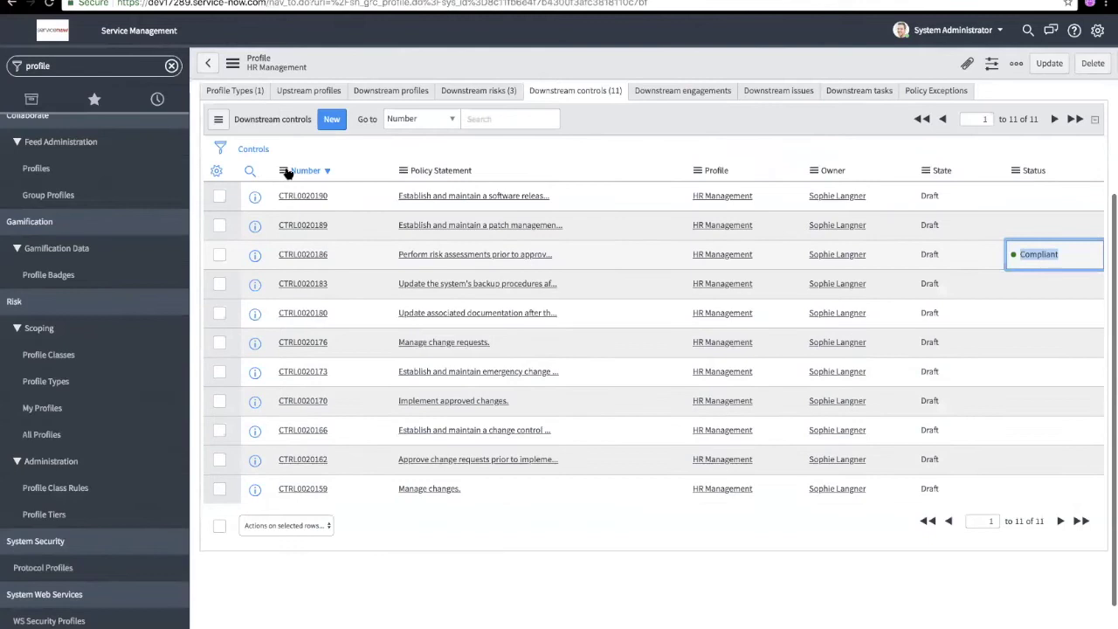
pyautogui.scroll(-2, 286, 173)
pyautogui.click(286, 172)
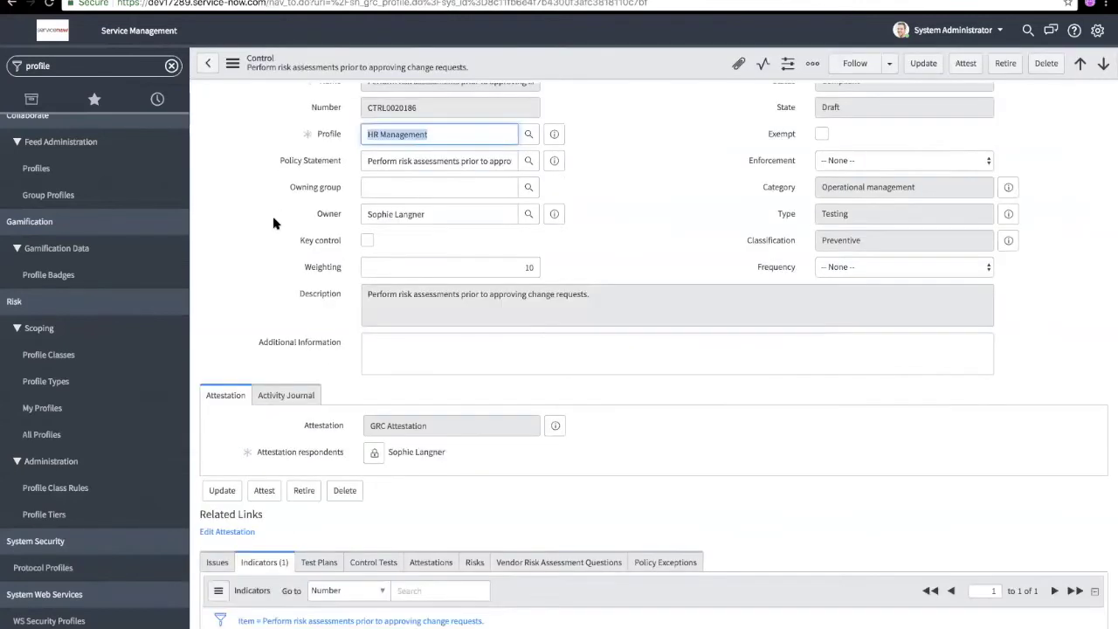
pyautogui.scroll(-3, 272, 223)
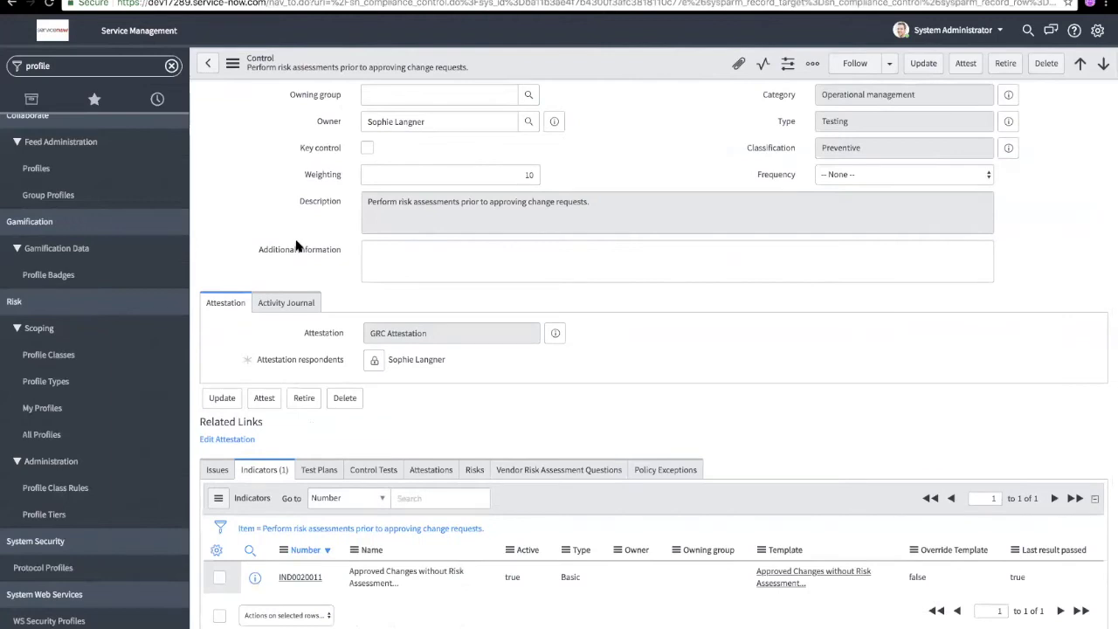
pyautogui.scroll(-1, 296, 248)
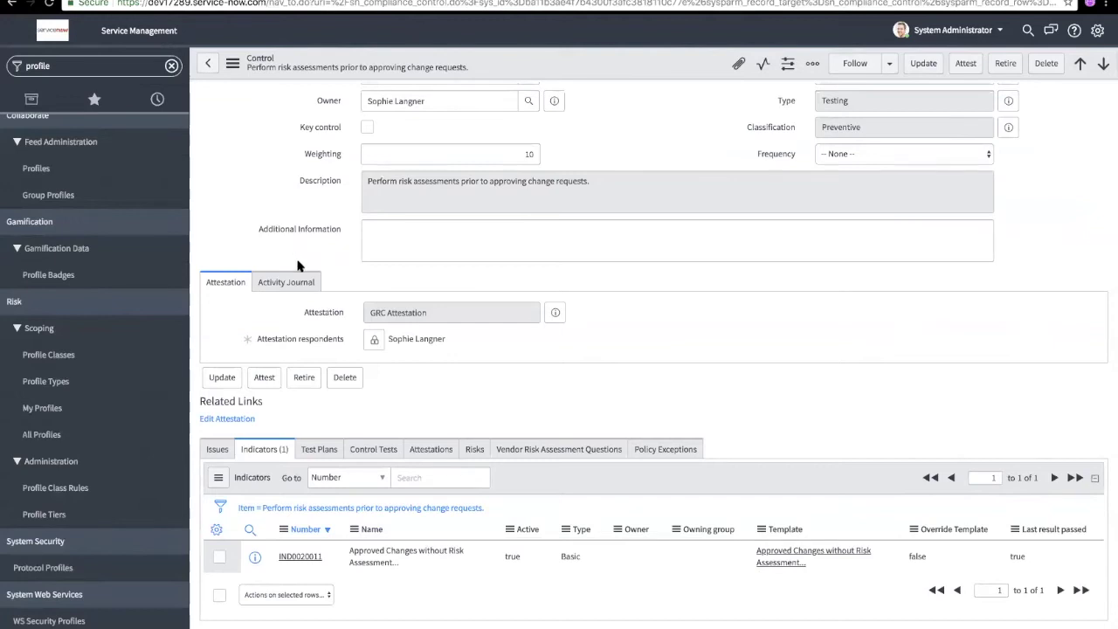
# Open the control's indicator "Approved Changes without Risk Assessments by Business Service", execute it, and dismiss the notice.
pyautogui.click(306, 558)
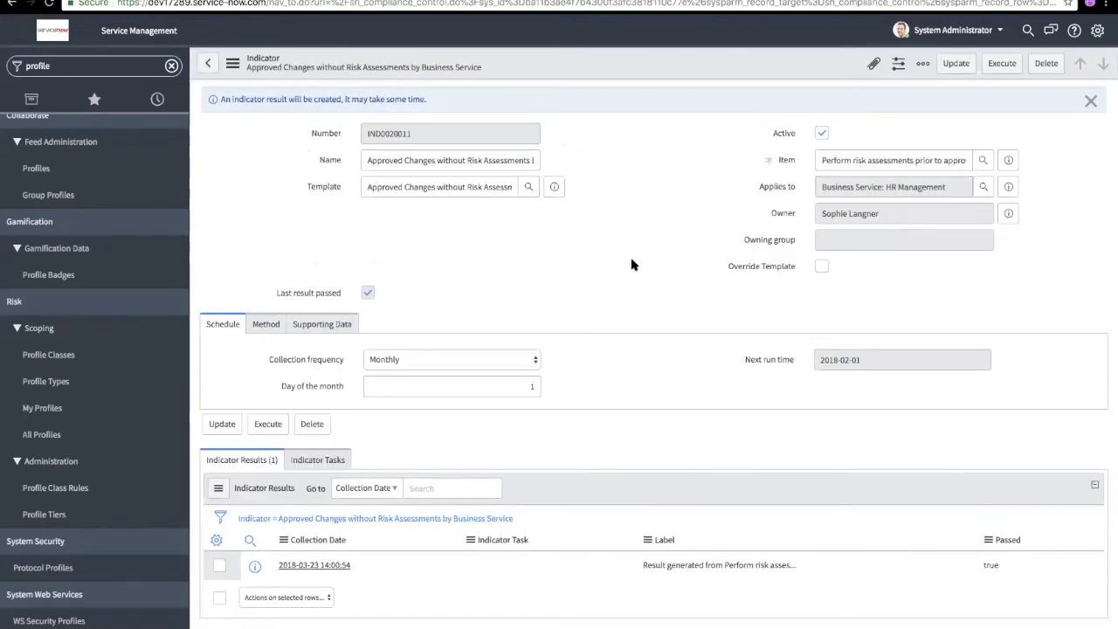
pyautogui.click(1091, 101)
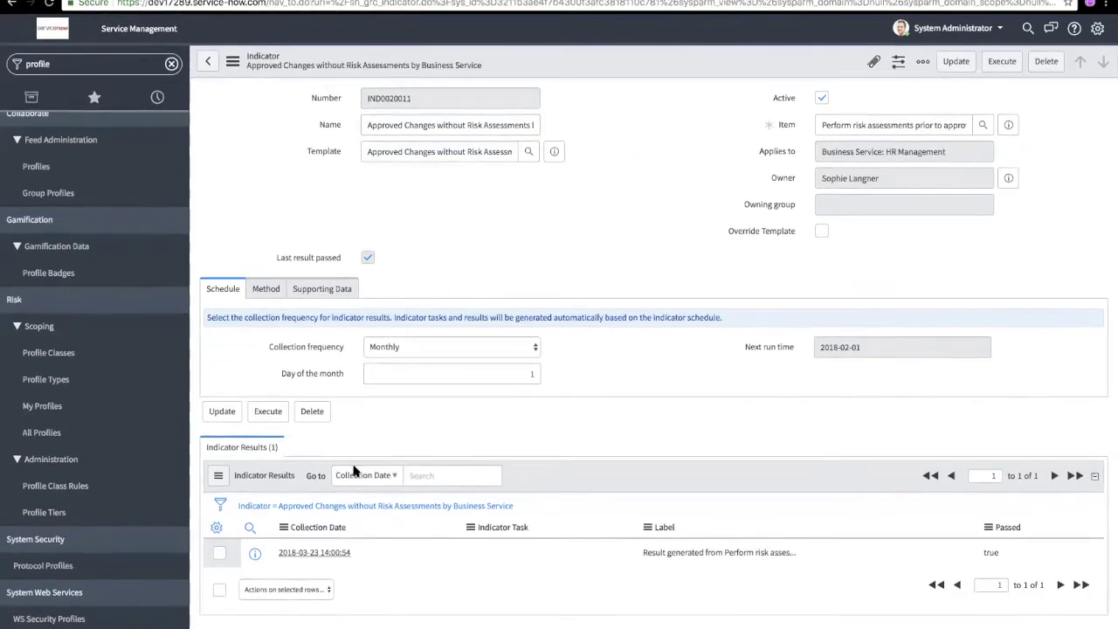
# Review the indicator's schedule, including its collection frequency, and its result-gathering method.
pyautogui.click(265, 294)
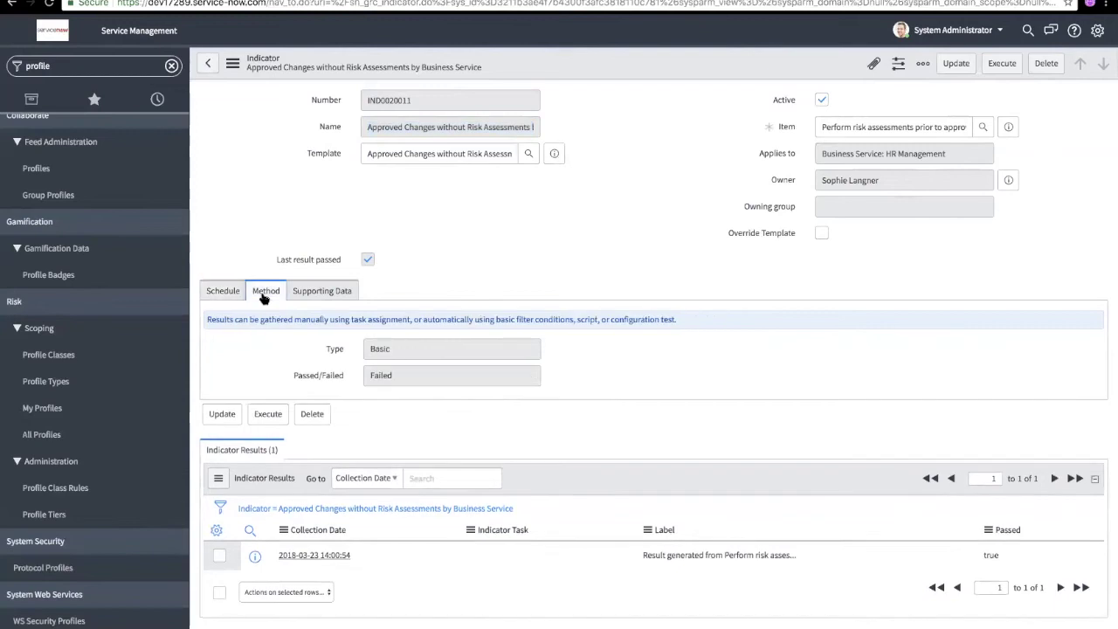
pyautogui.click(223, 294)
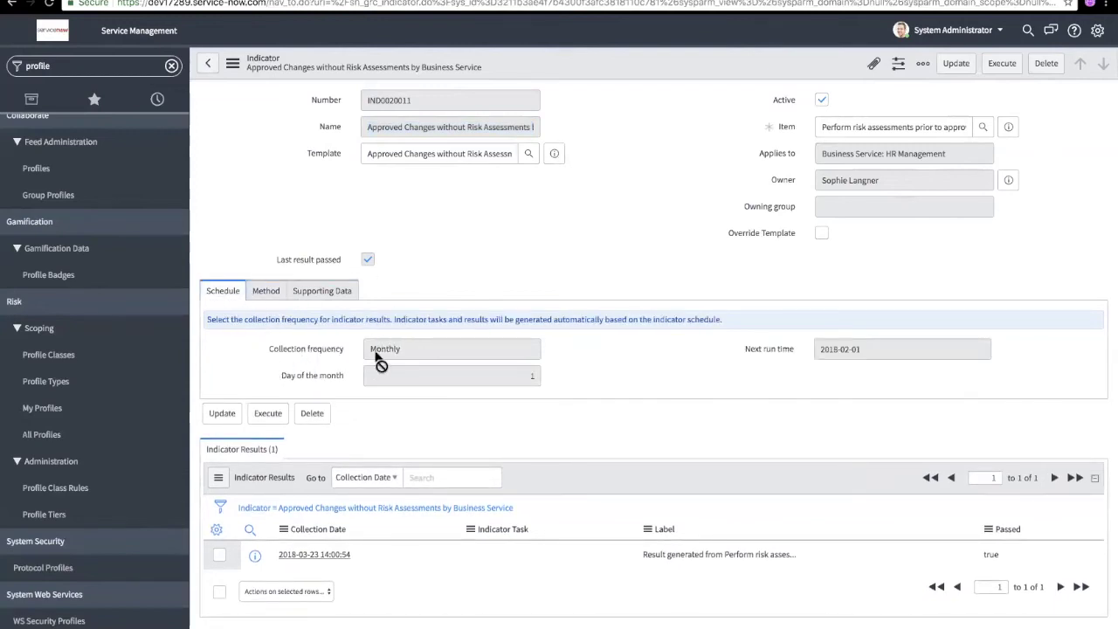
pyautogui.moveTo(269, 349); pyautogui.dragTo(345, 351)
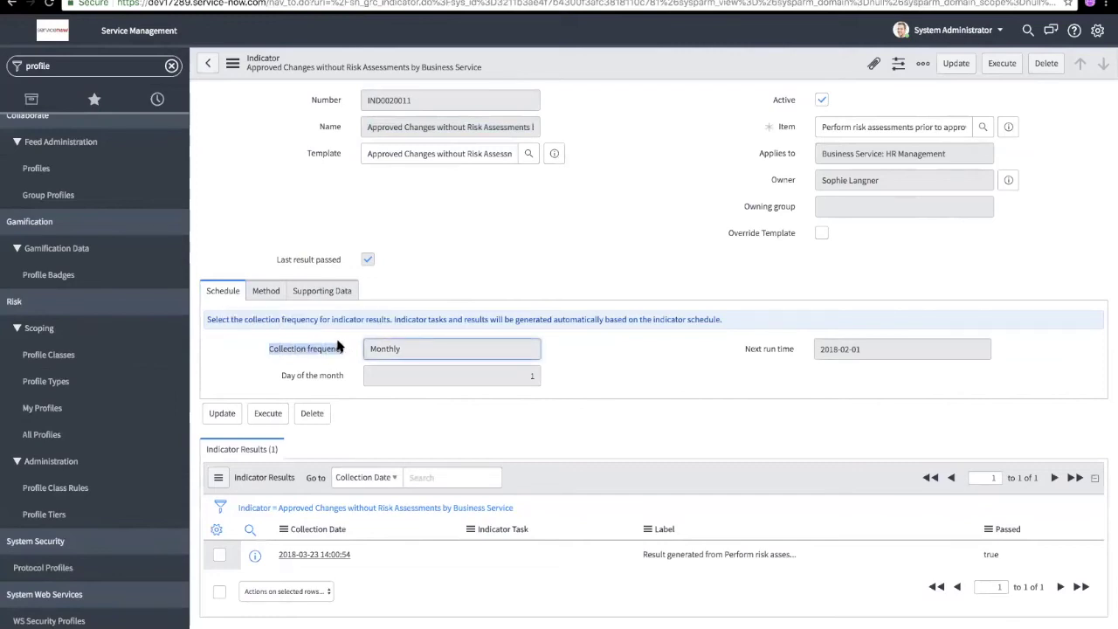
pyautogui.click(267, 295)
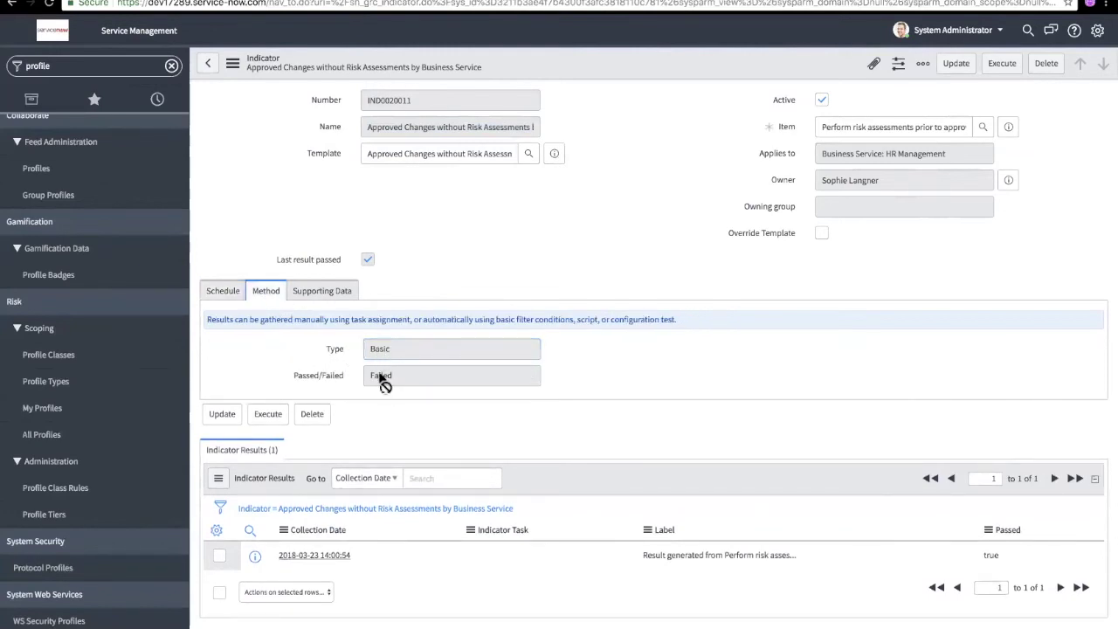
# Examine the indicator's supporting data: the source table, the supporting data fields and the criteria conditions.
pyautogui.click(322, 292)
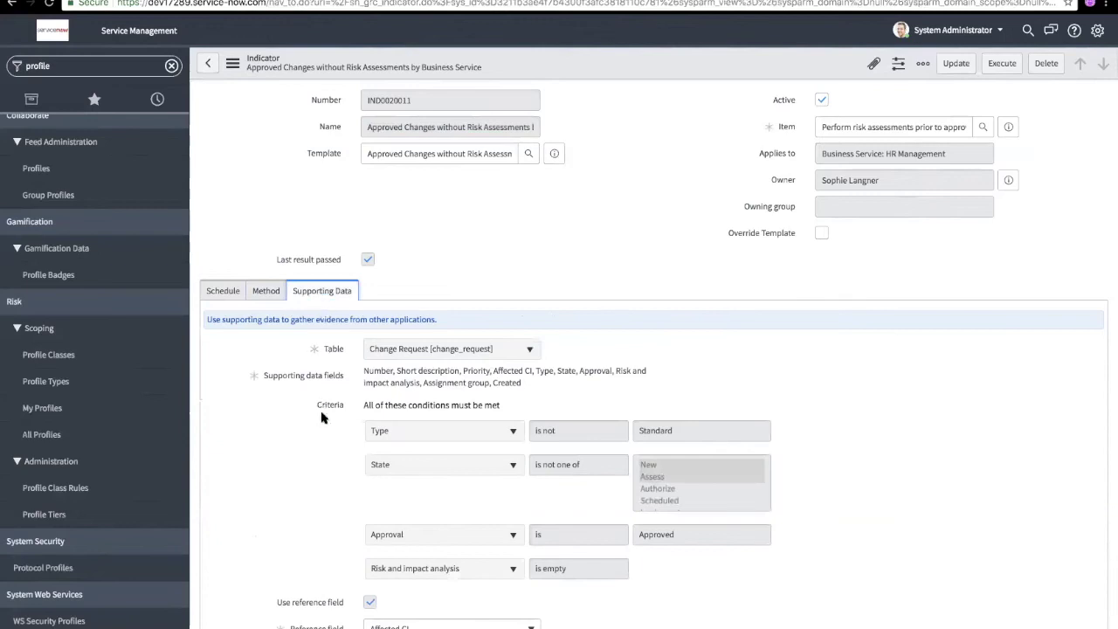
pyautogui.scroll(-1, 322, 419)
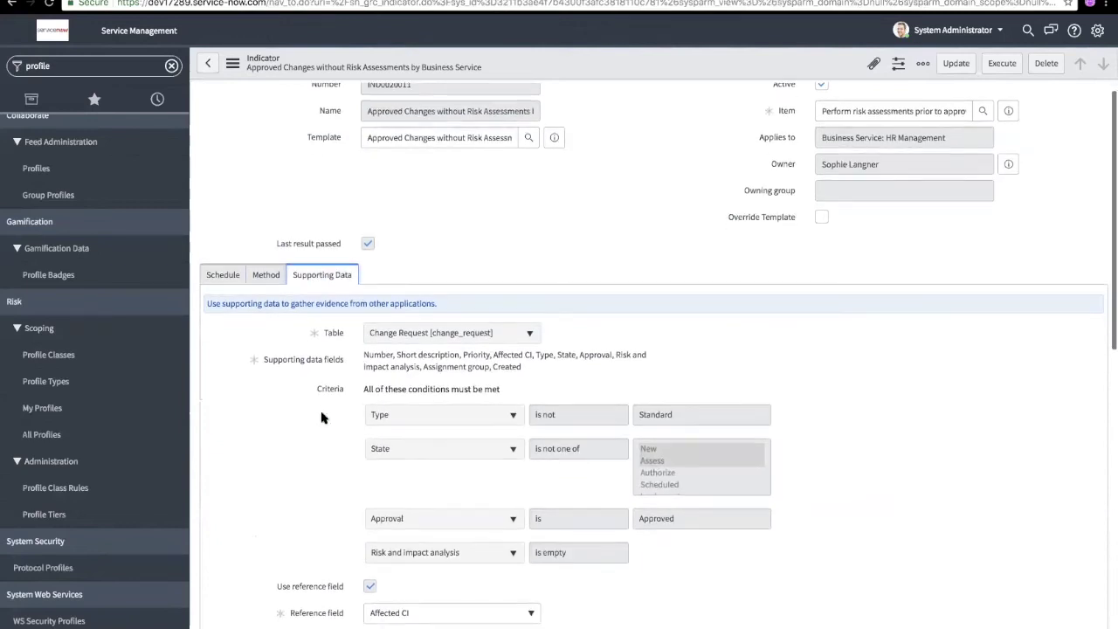
pyautogui.scroll(-1, 321, 419)
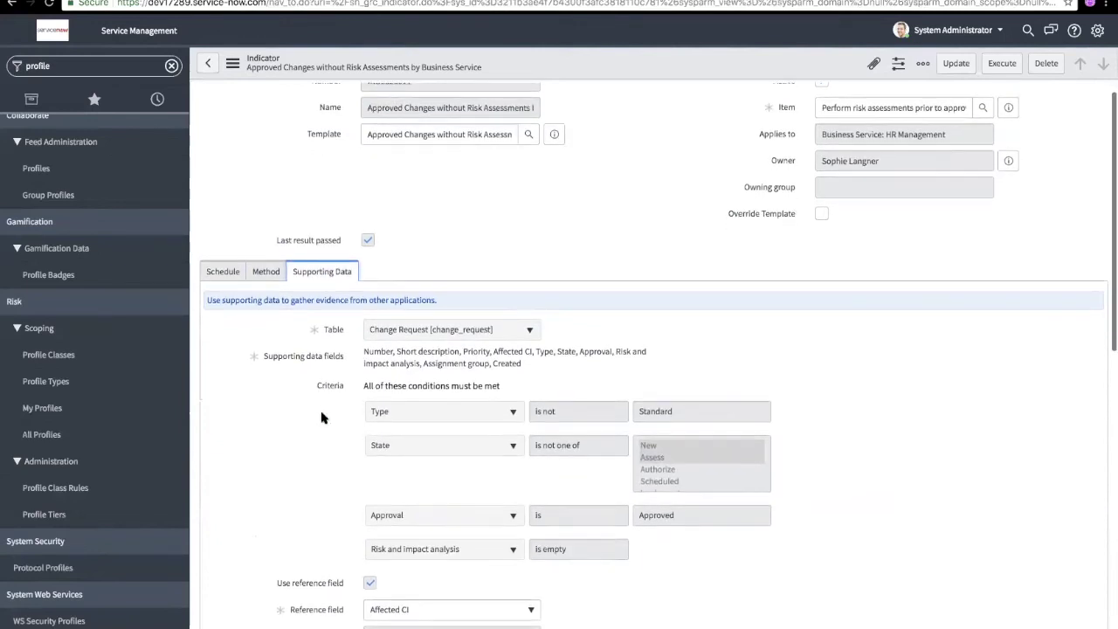
pyautogui.scroll(-3, 321, 418)
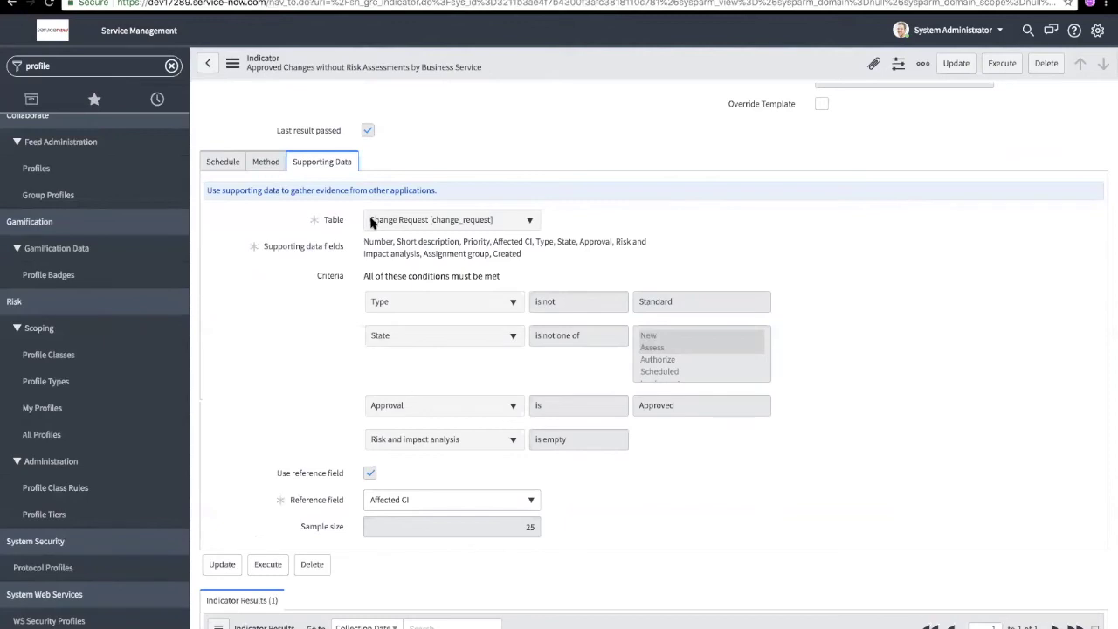
pyautogui.moveTo(363, 241); pyautogui.dragTo(537, 255)
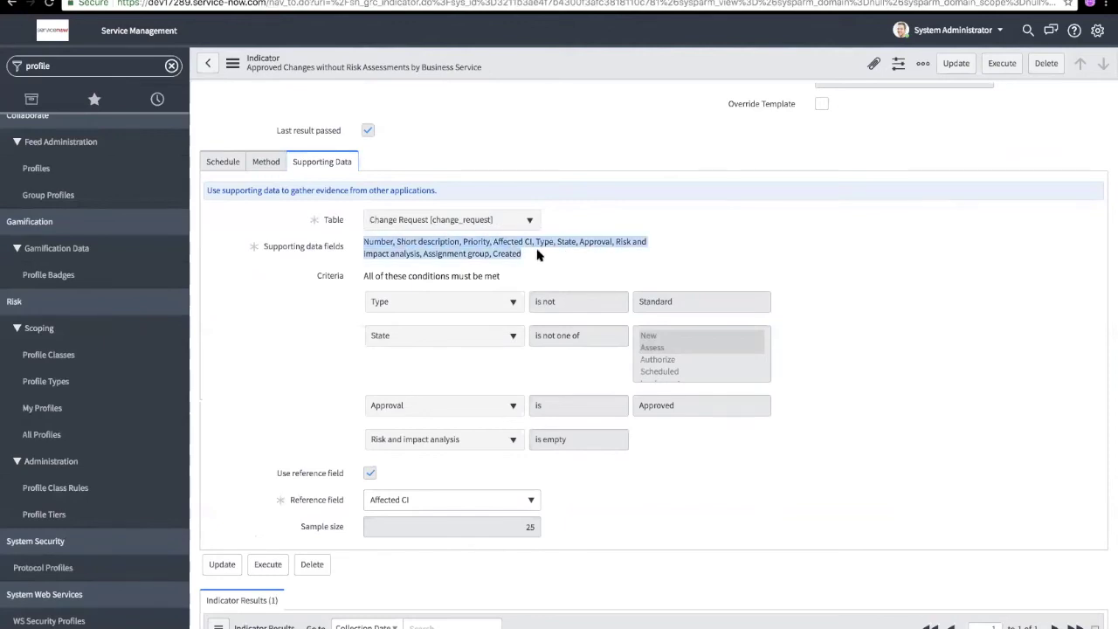
pyautogui.moveTo(364, 276); pyautogui.dragTo(504, 278)
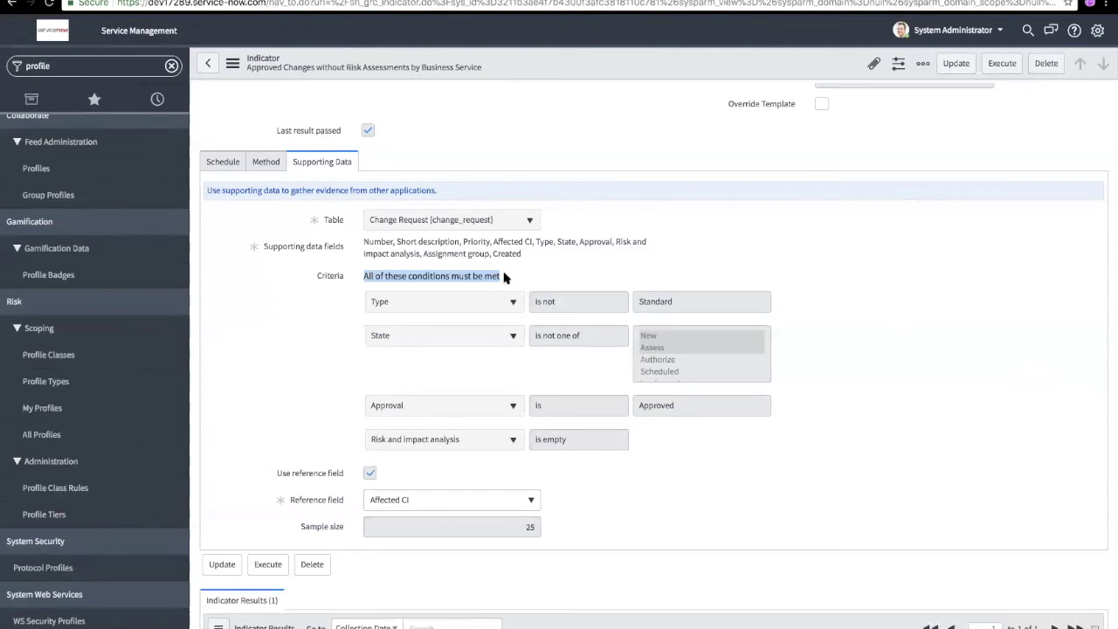
# Recheck the criteria conditions and reference field in the indicator's supporting data, and look over its collected indicator results.
pyautogui.scroll(1, 505, 277)
pyautogui.scroll(5, 504, 277)
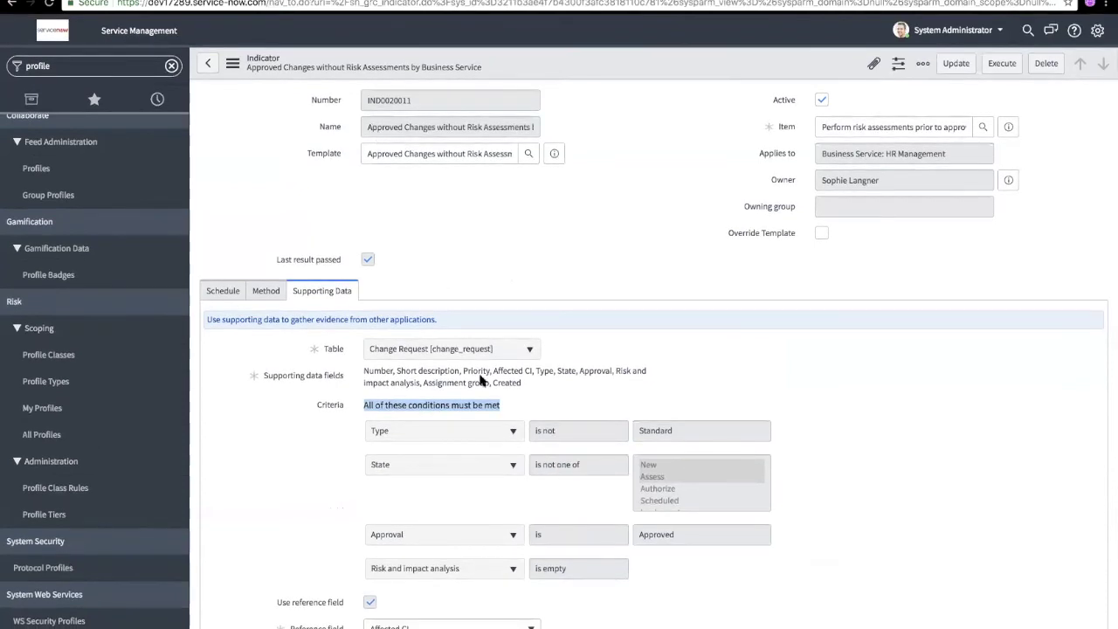
pyautogui.scroll(-3, 495, 404)
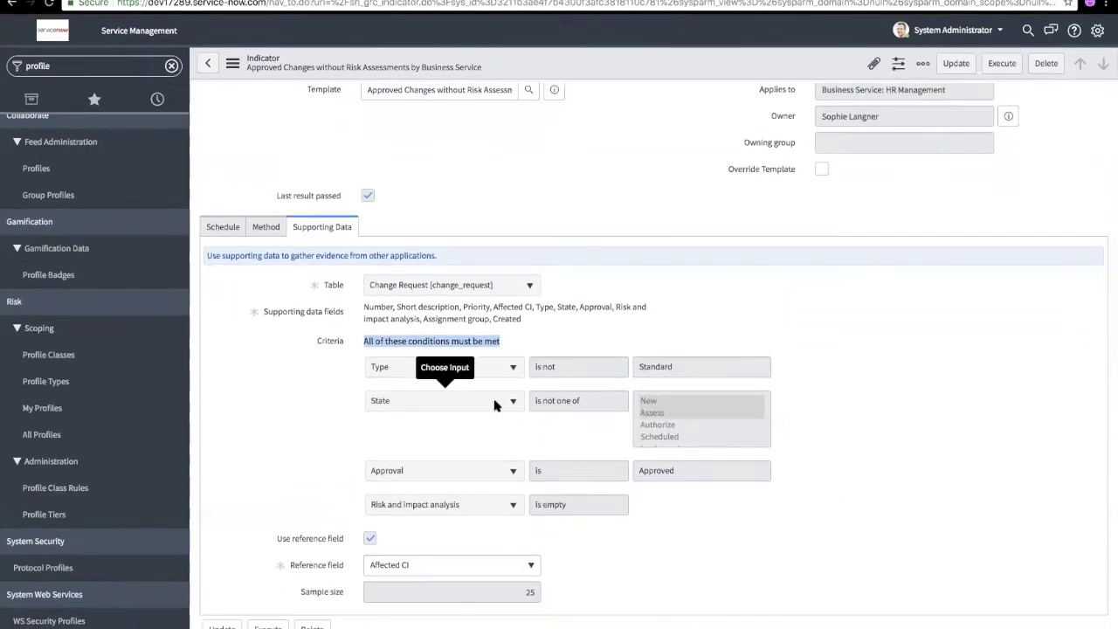
pyautogui.click(391, 340)
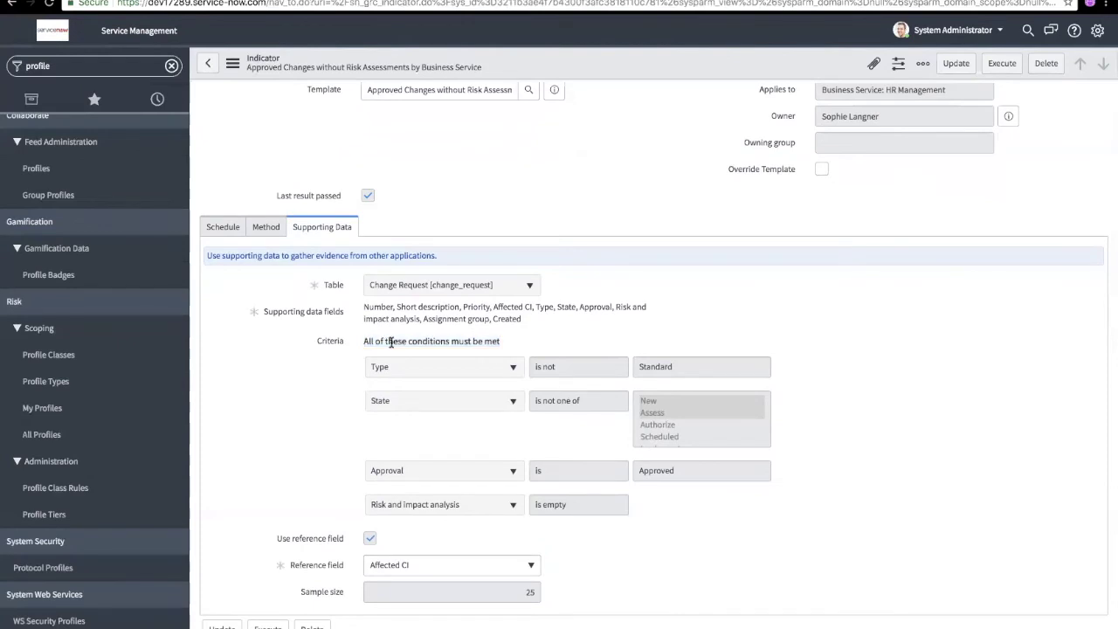
pyautogui.scroll(-1, 391, 342)
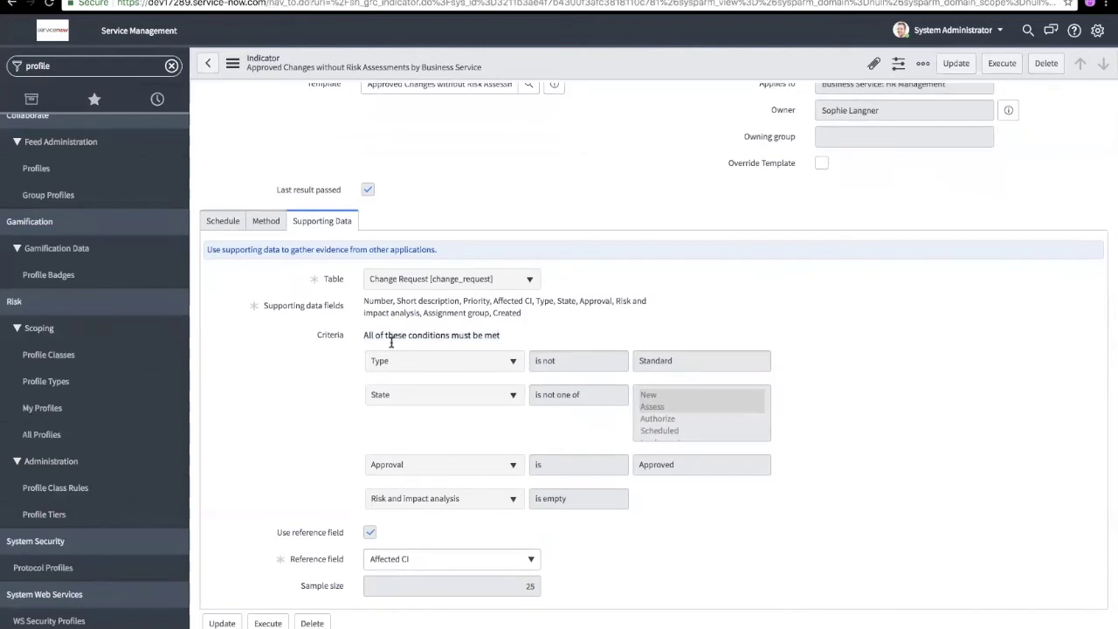
pyautogui.scroll(-5, 391, 342)
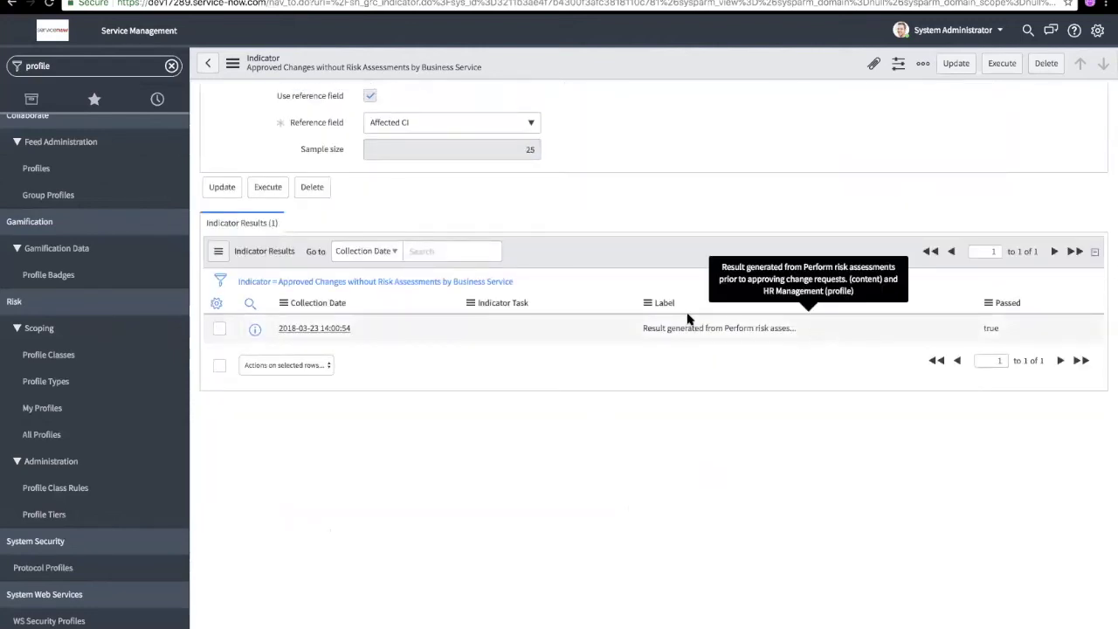
# Revisit the indicator's result-gathering method and its collection schedule.
pyautogui.scroll(6, 688, 319)
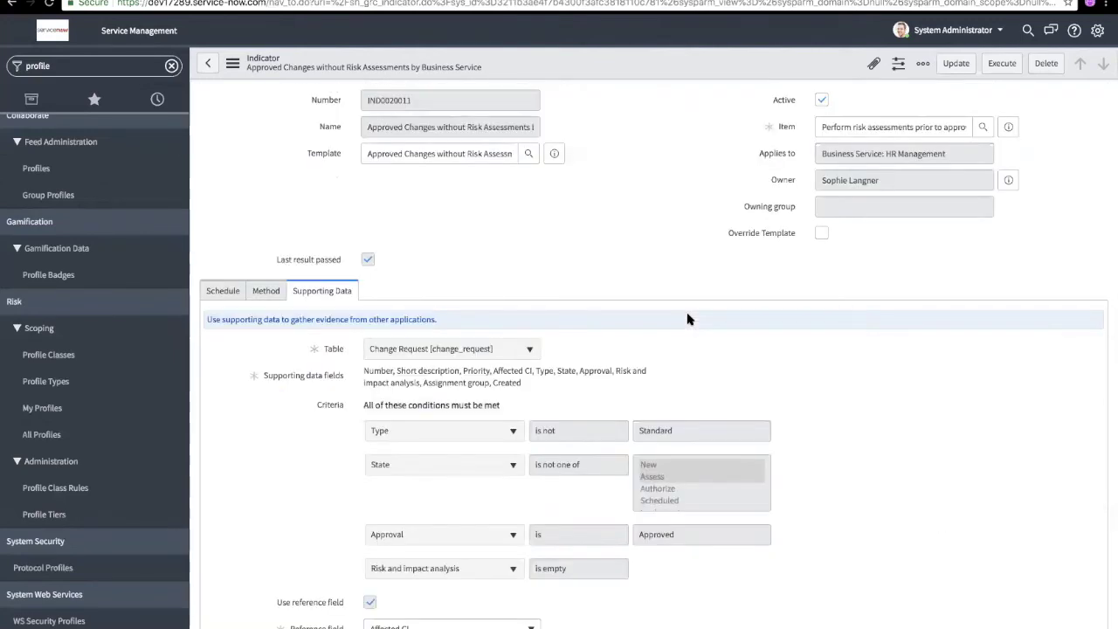
pyautogui.click(265, 292)
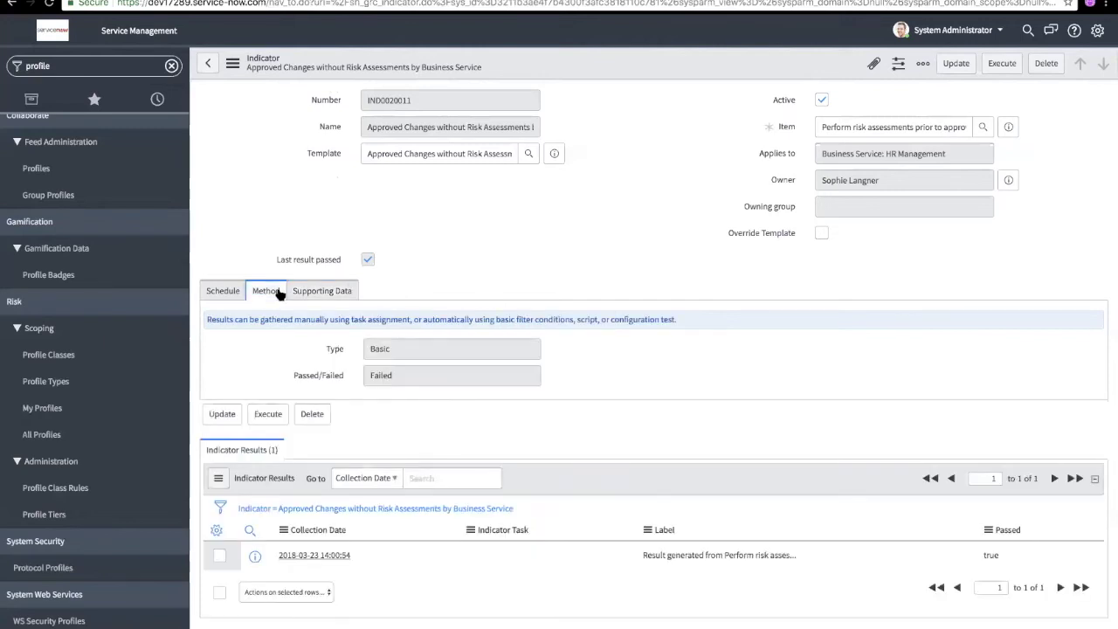
pyautogui.click(233, 296)
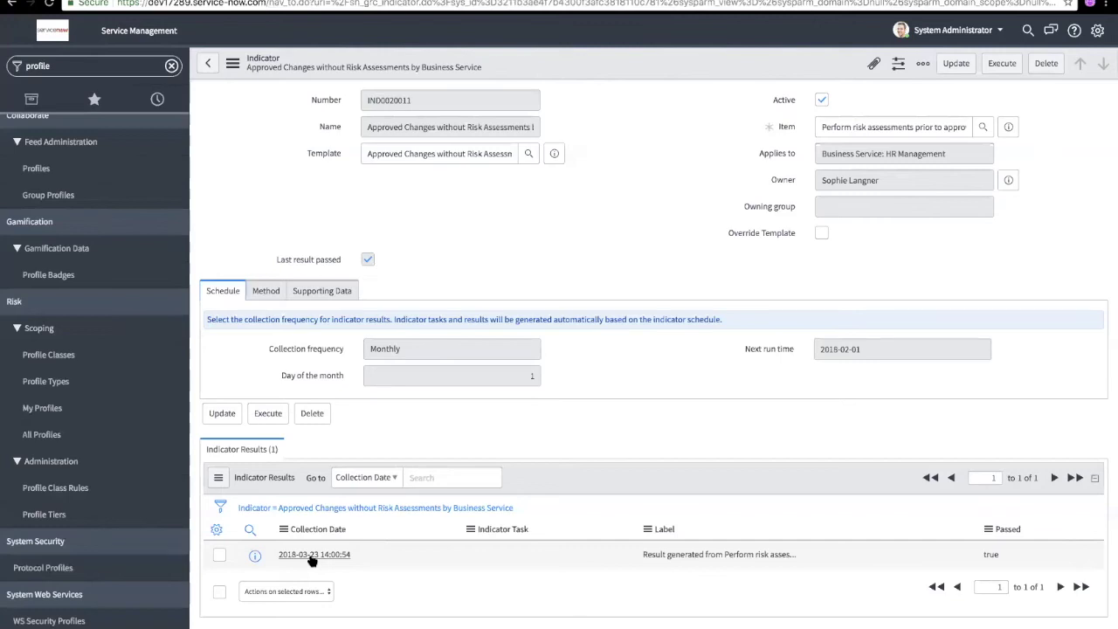
# Open the full control record referenced as the indicator's item and look over its details and attestation.
pyautogui.click(1009, 131)
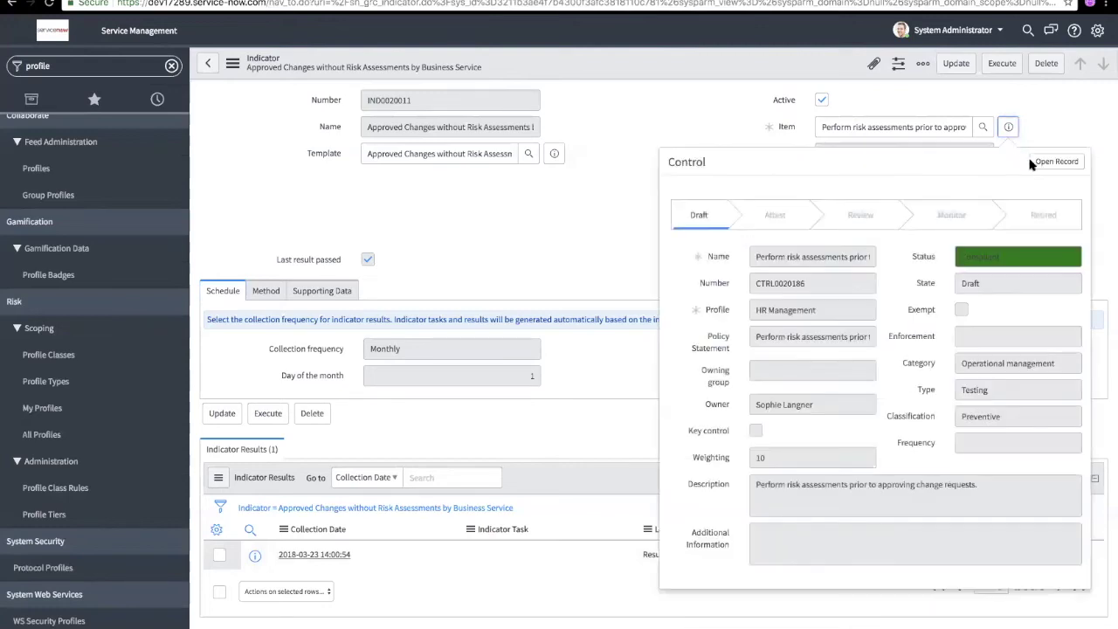
pyautogui.click(1043, 162)
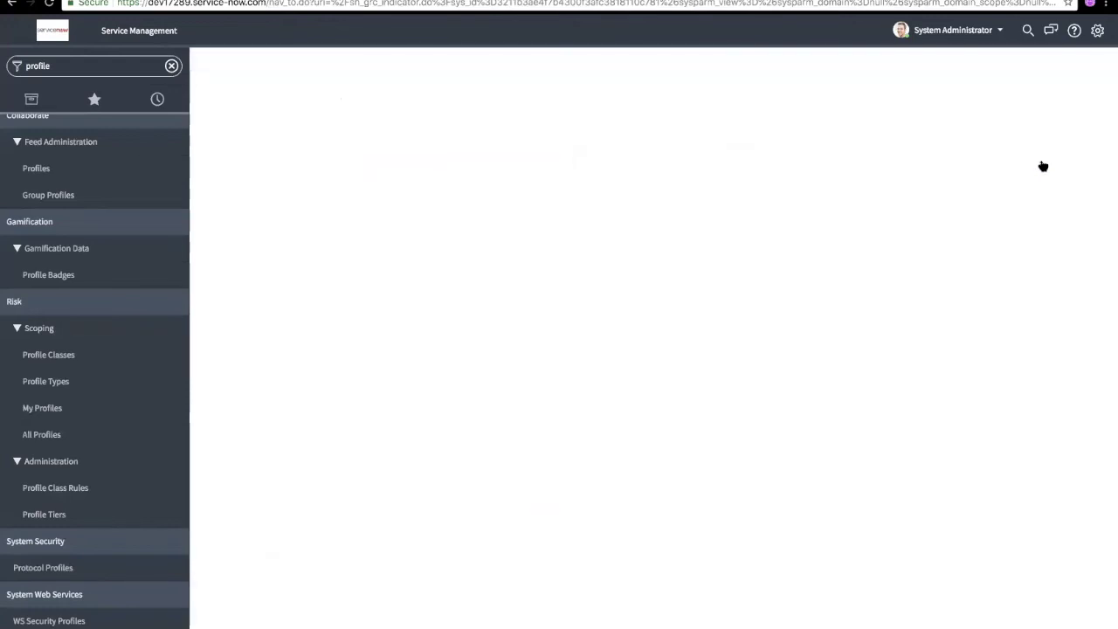
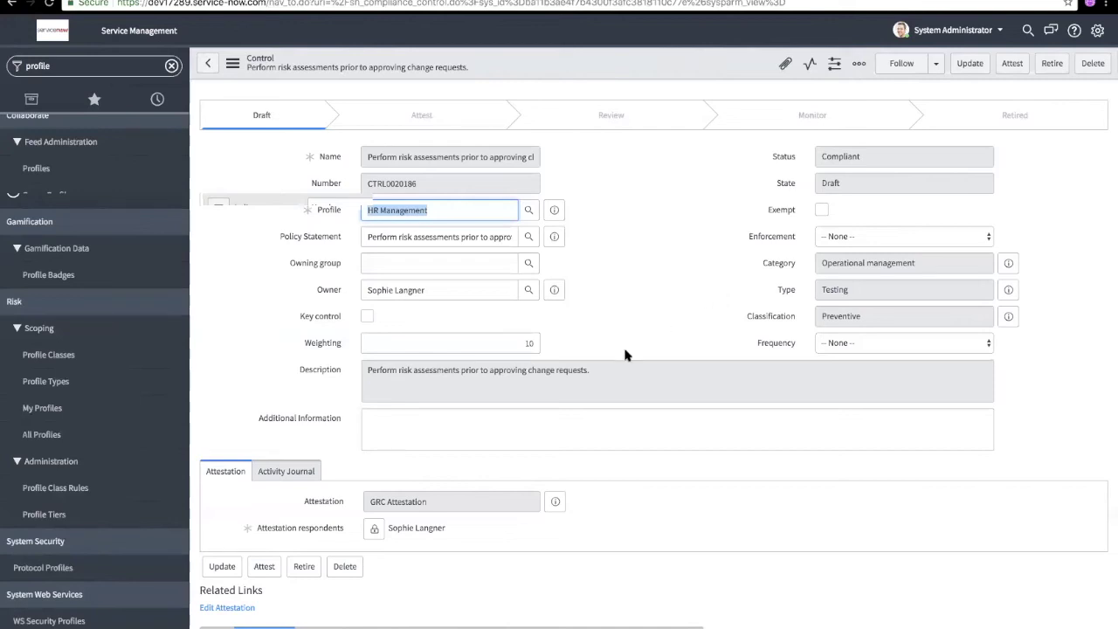
pyautogui.scroll(-2, 625, 354)
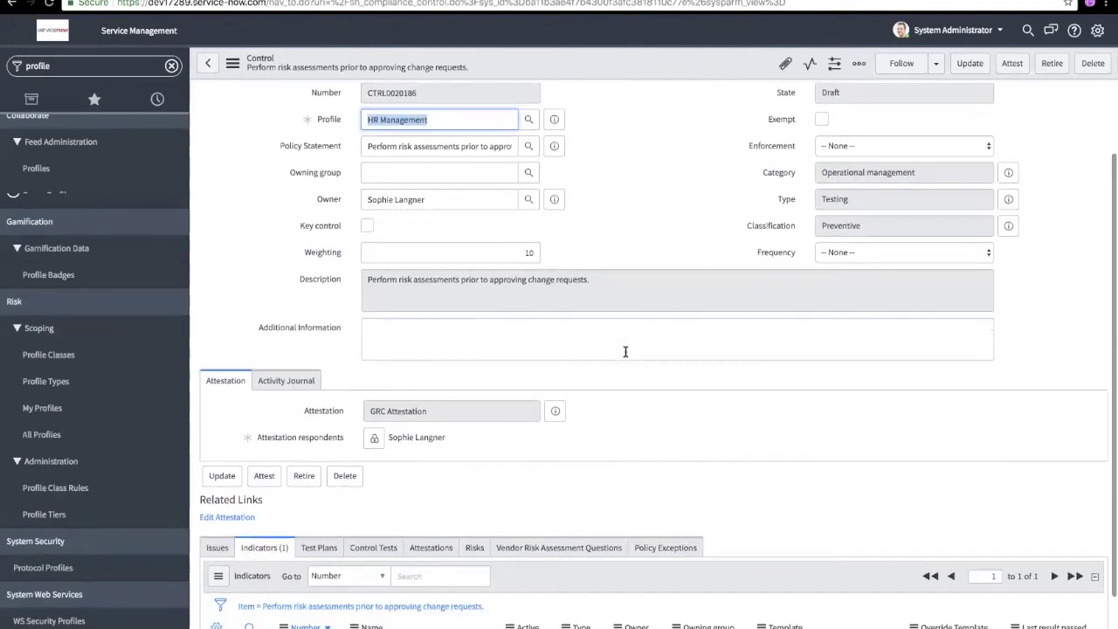
pyautogui.scroll(-1, 625, 354)
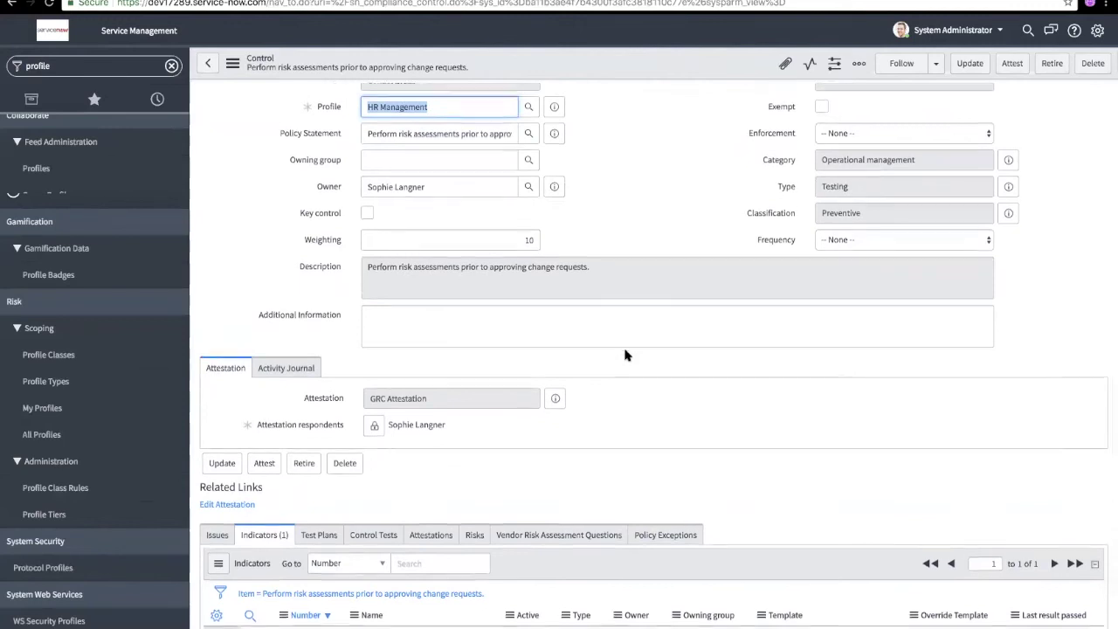
pyautogui.scroll(-1, 625, 354)
pyautogui.scroll(3, 624, 354)
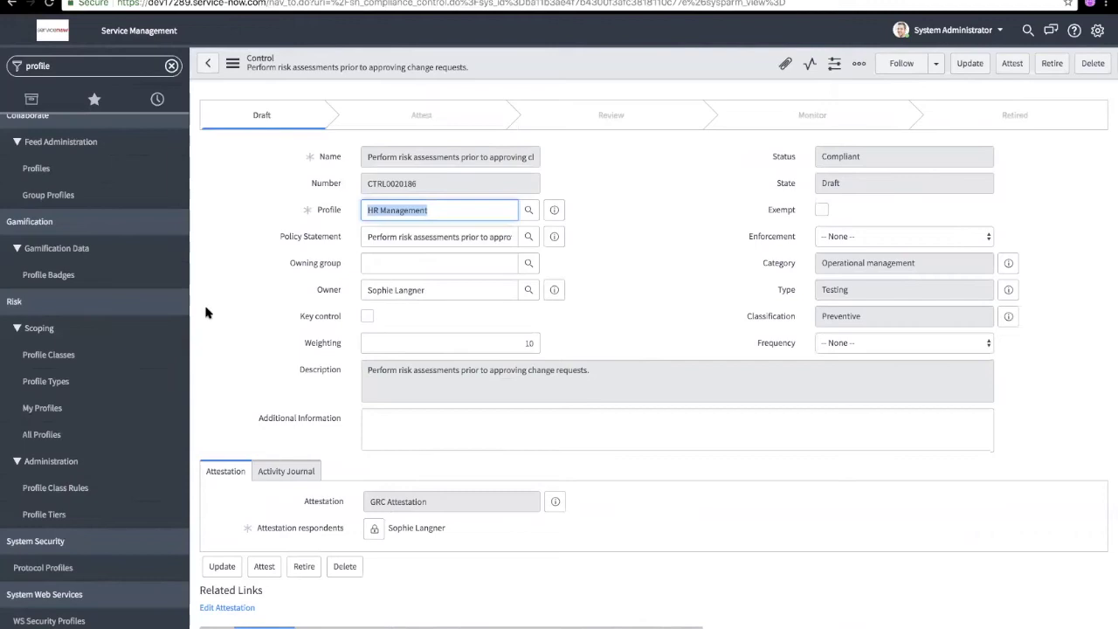
# Open the Business Services profile type and review its associated policy statements and profiles.
pyautogui.click(70, 389)
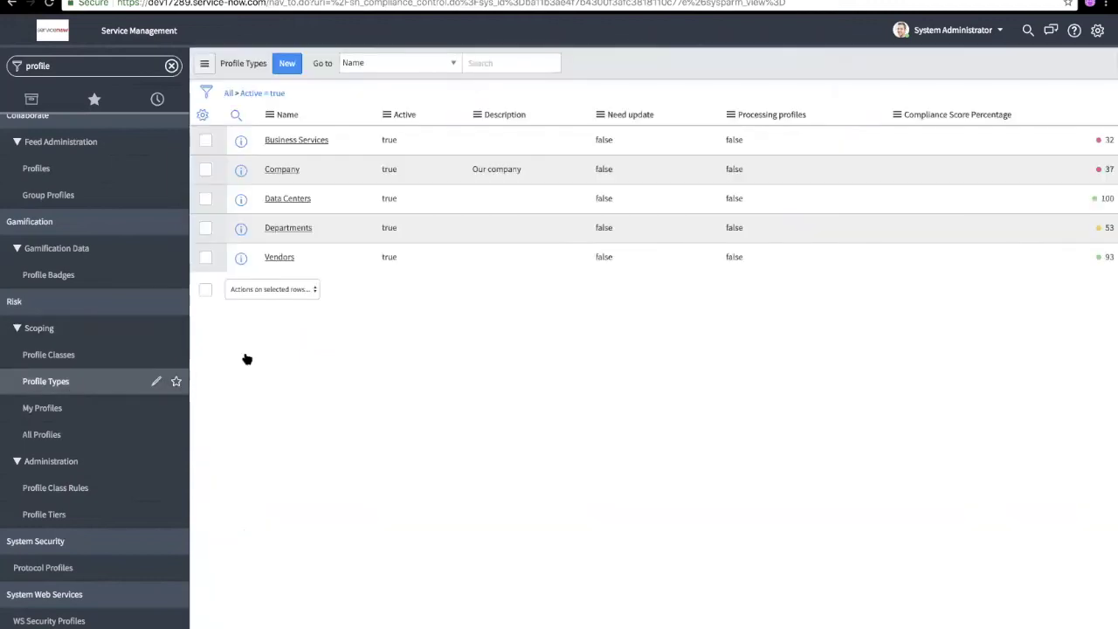
pyautogui.click(296, 145)
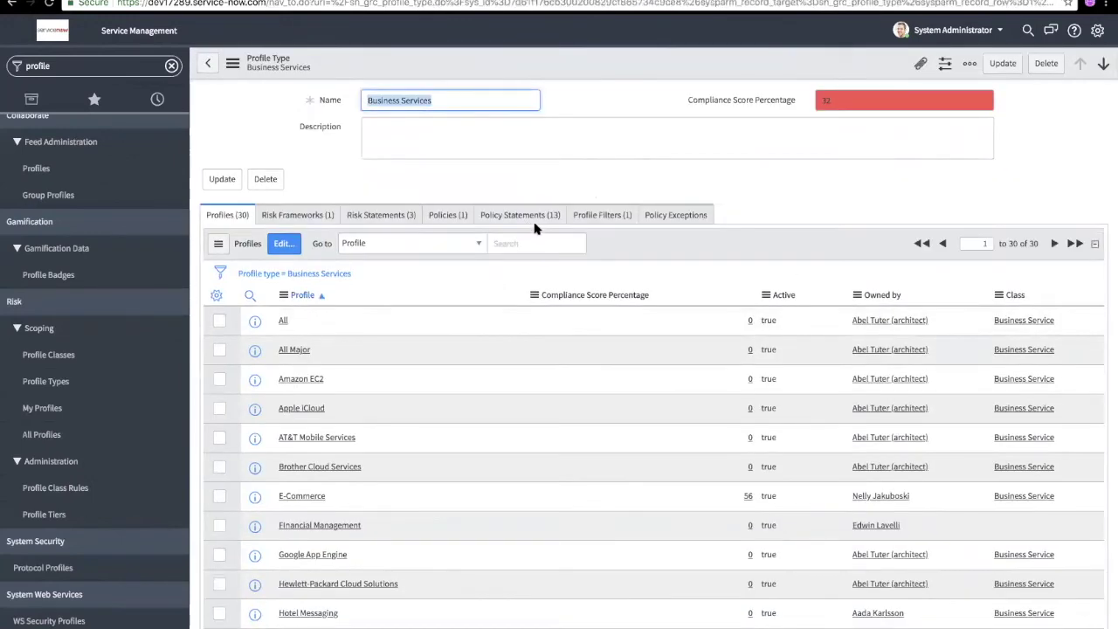
pyautogui.click(524, 218)
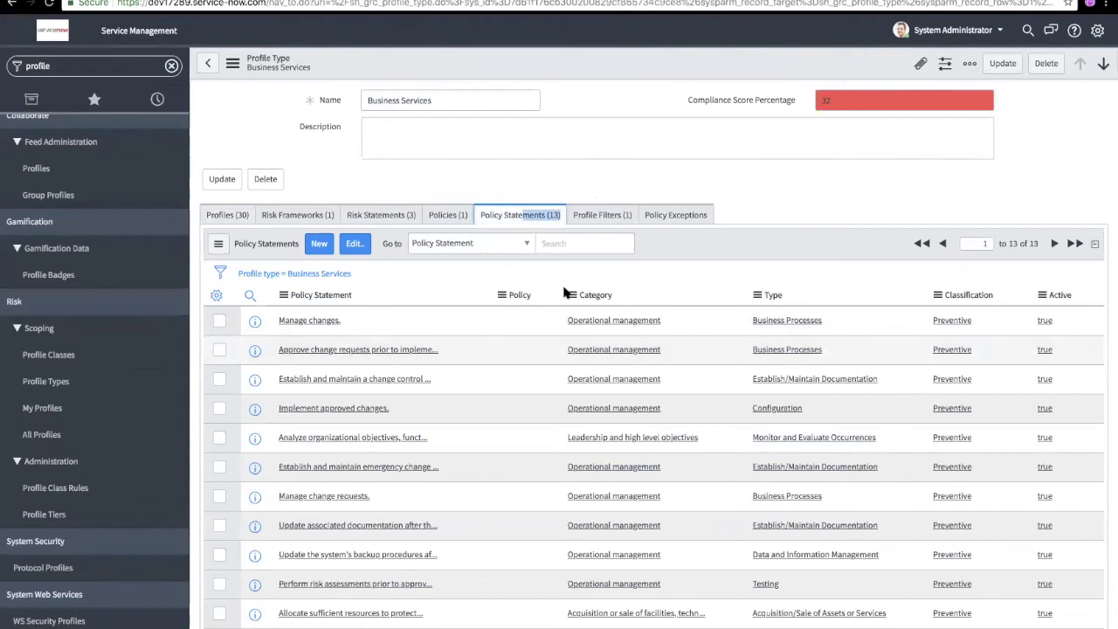
pyautogui.click(524, 218)
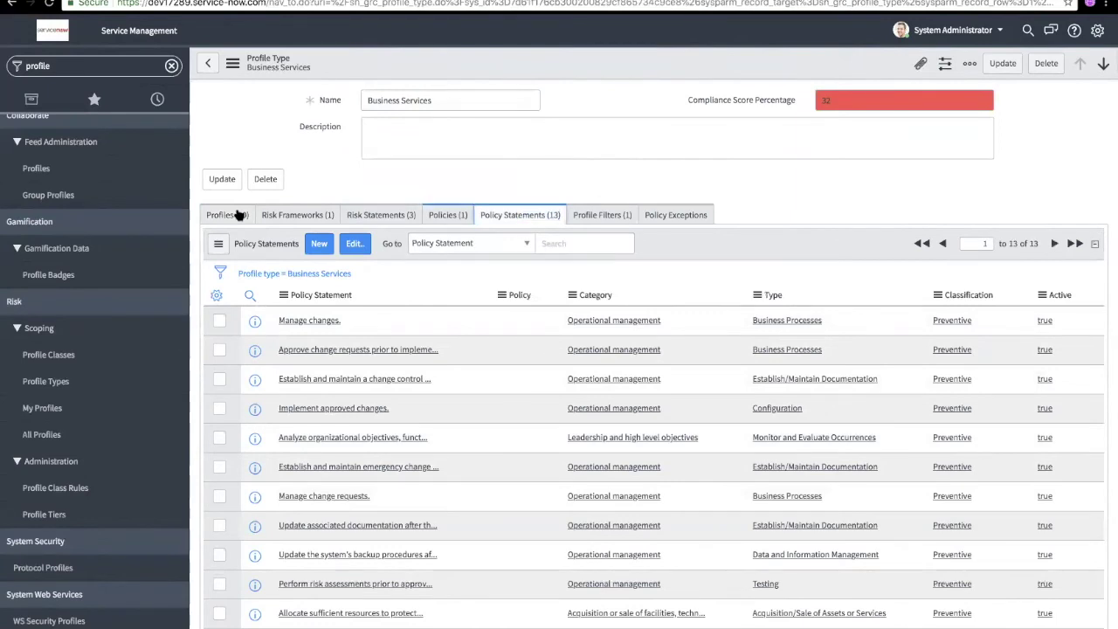
pyautogui.click(238, 215)
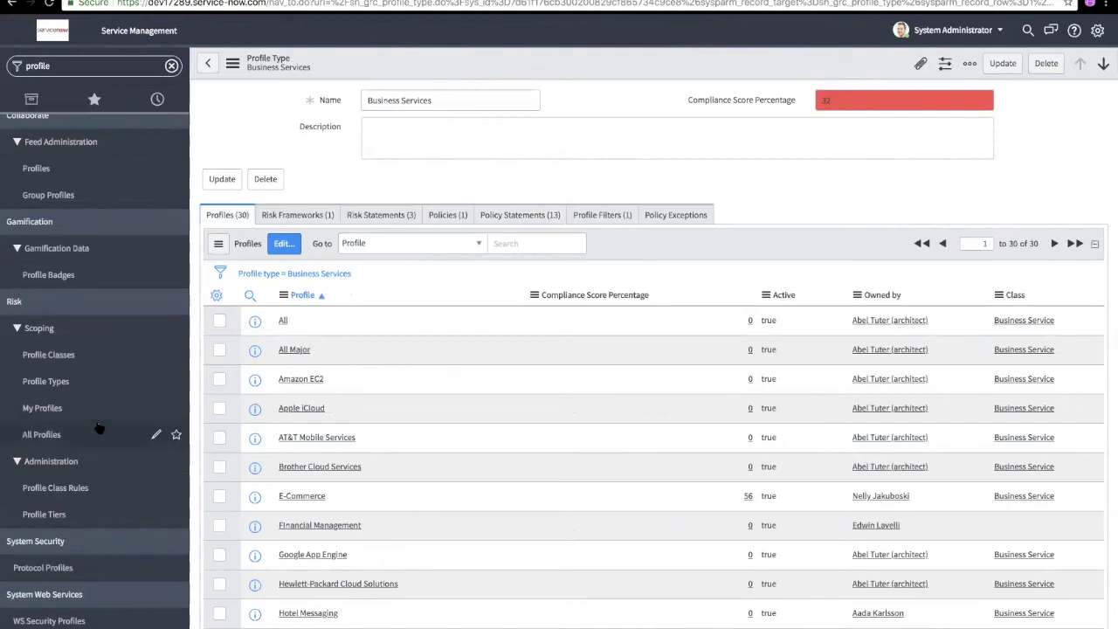
# Filter the navigator by "policy" and open the Policies list under Policies and Procedures.
pyautogui.scroll(5, 99, 429)
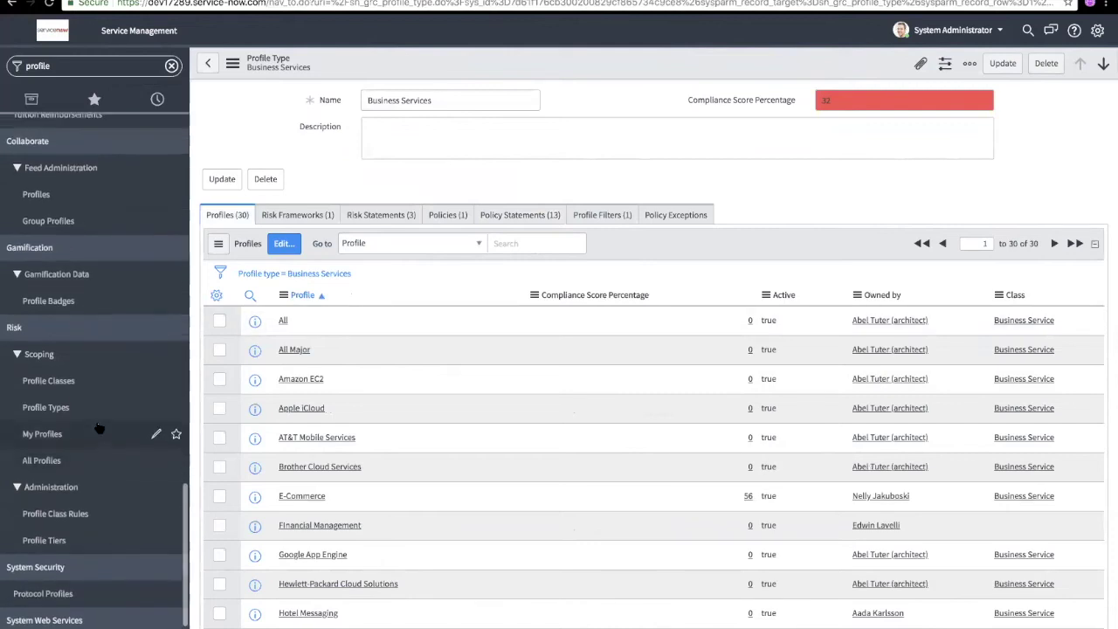
pyautogui.scroll(5, 99, 428)
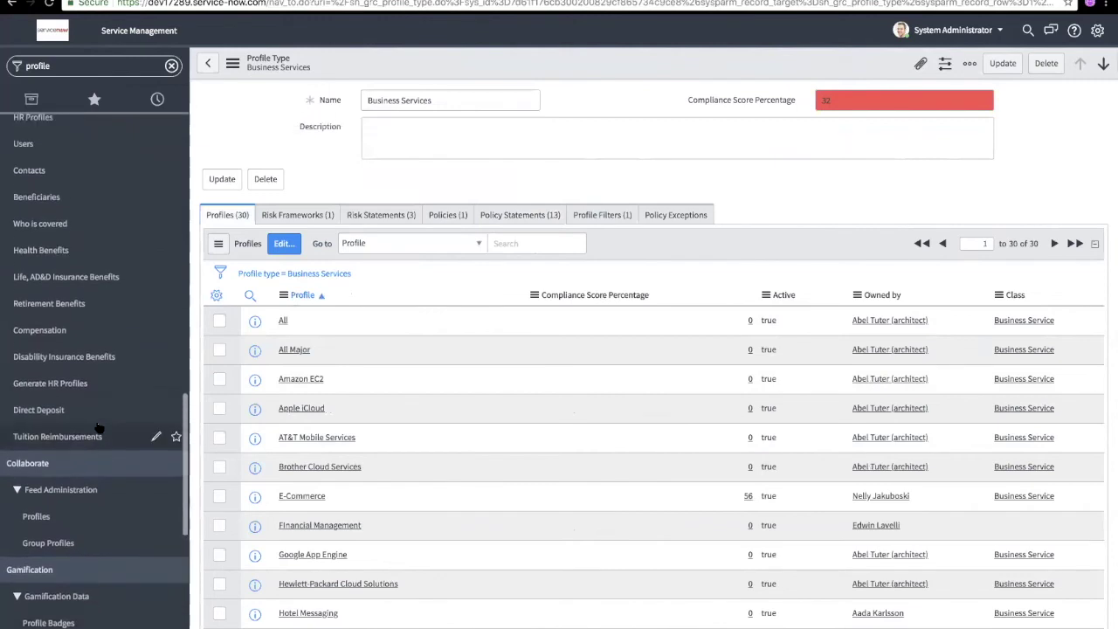
pyautogui.doubleClick(60, 67)
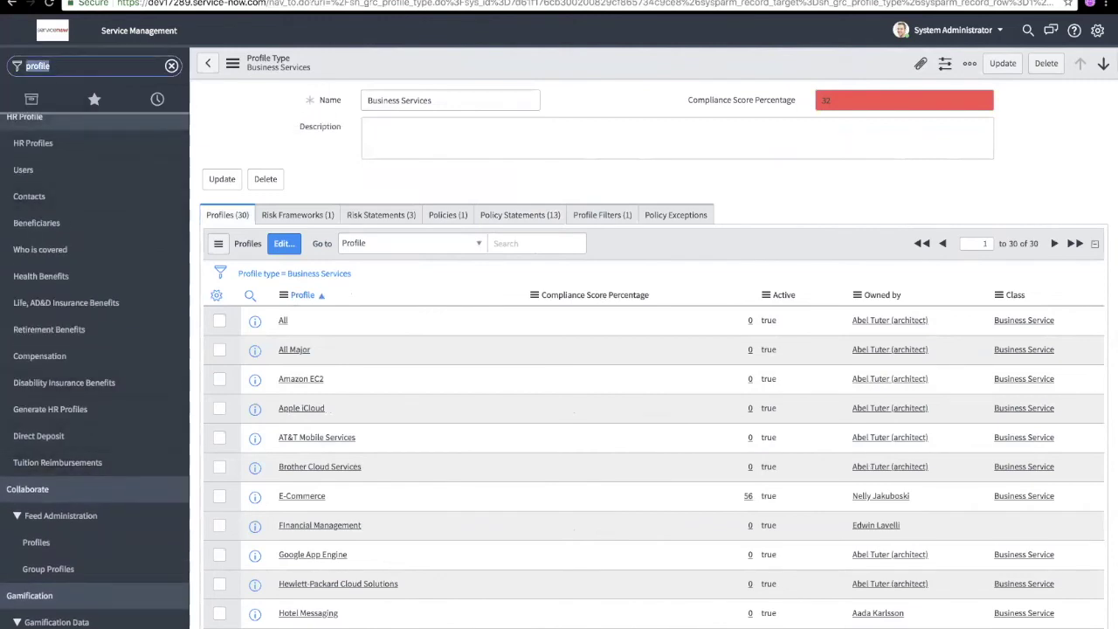
pyautogui.write('policy')
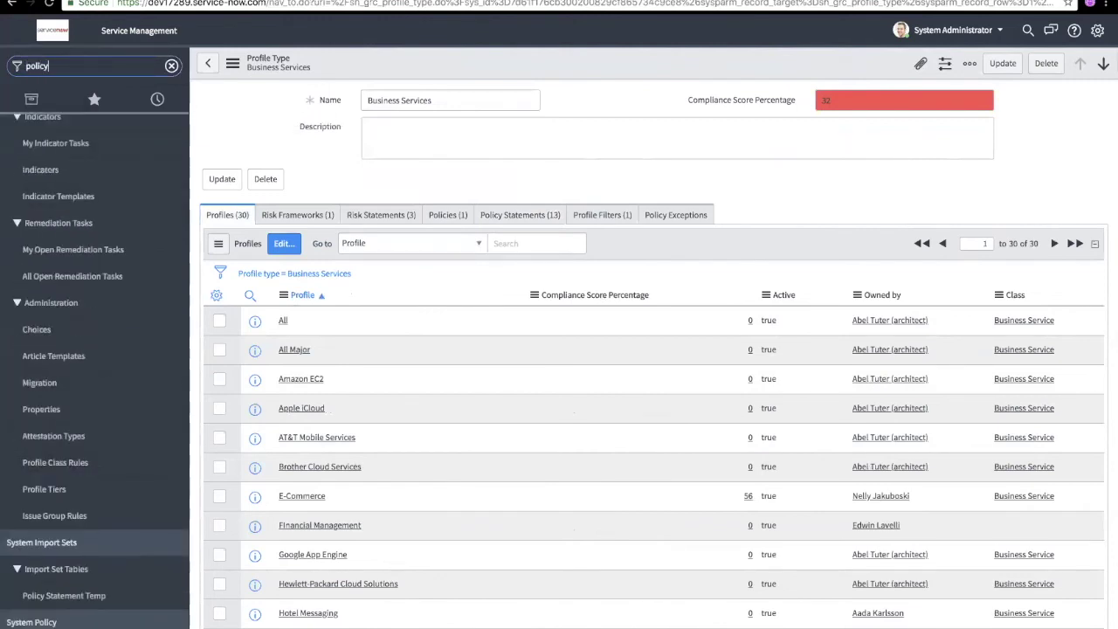
pyautogui.scroll(8, 73, 170)
pyautogui.scroll(5, 72, 170)
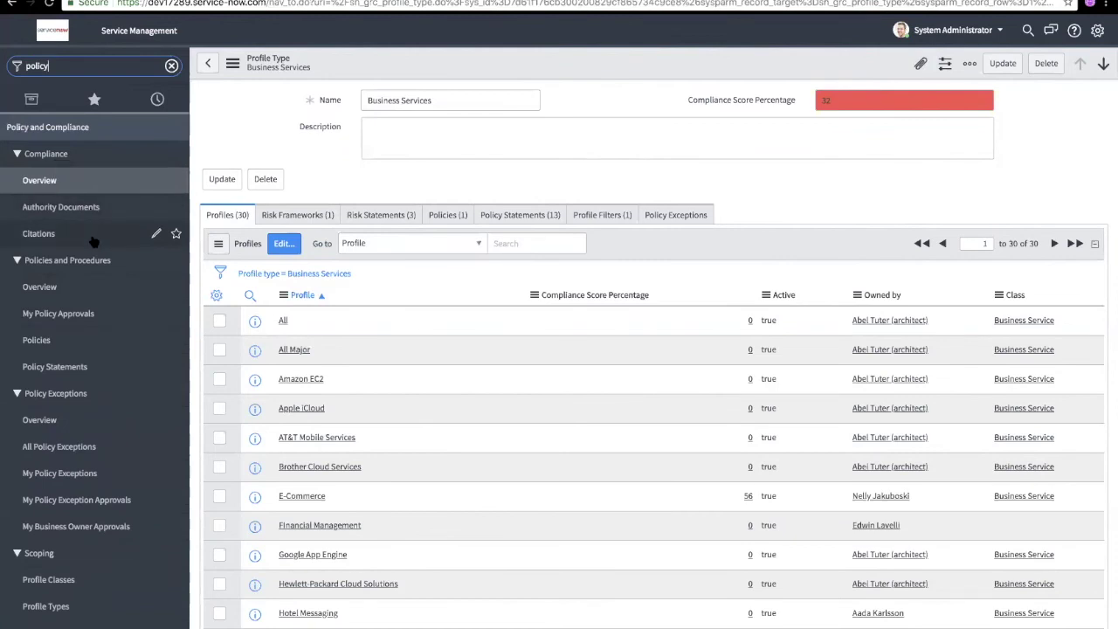
pyautogui.click(93, 343)
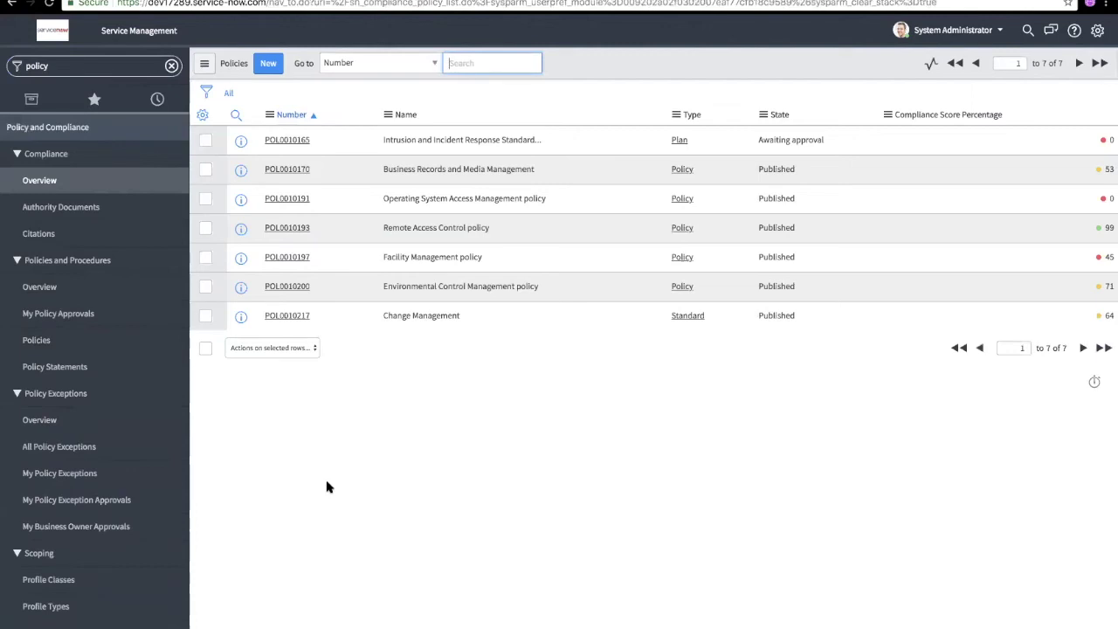
# Open the policy "Intrusion and Incident Response Standard Operating Procedure" and examine its knowledge base and type.
pyautogui.click(297, 141)
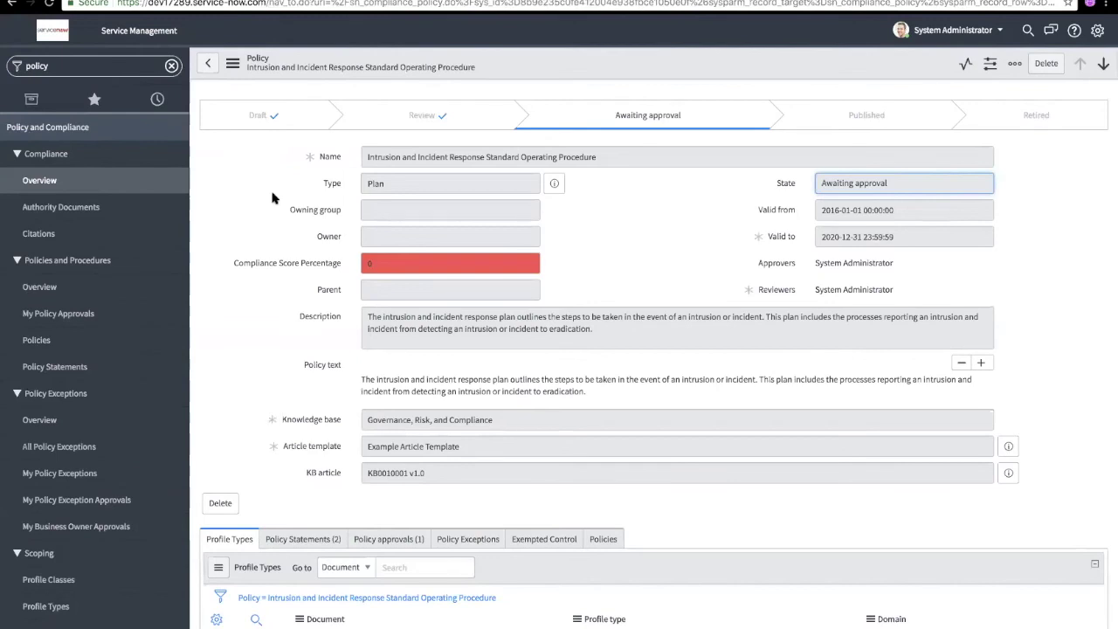
pyautogui.moveTo(283, 421); pyautogui.dragTo(342, 422)
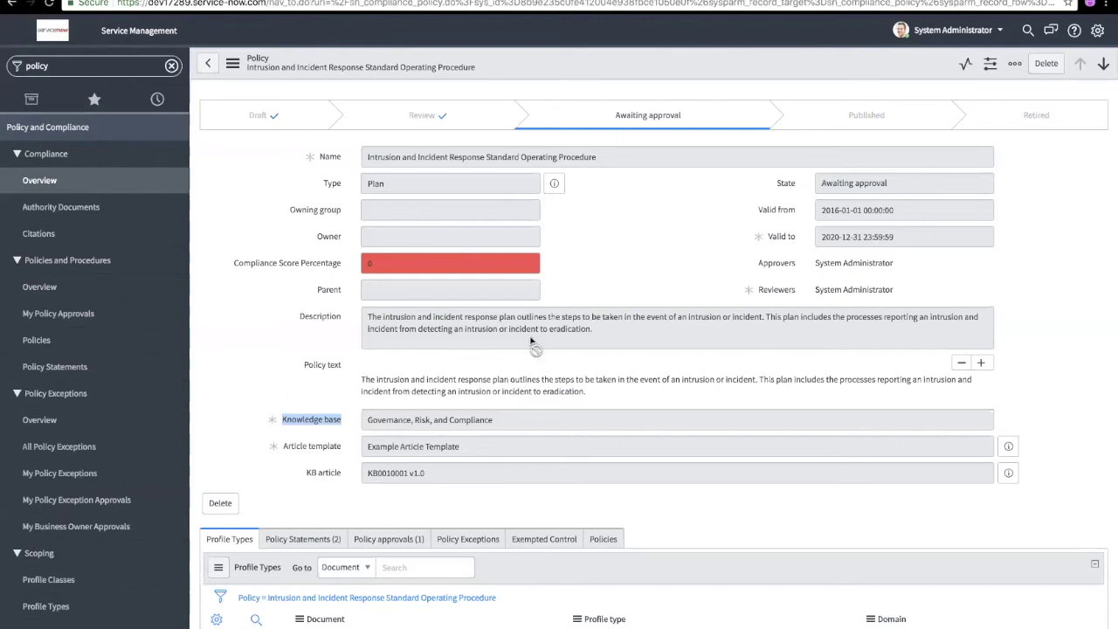
pyautogui.doubleClick(330, 183)
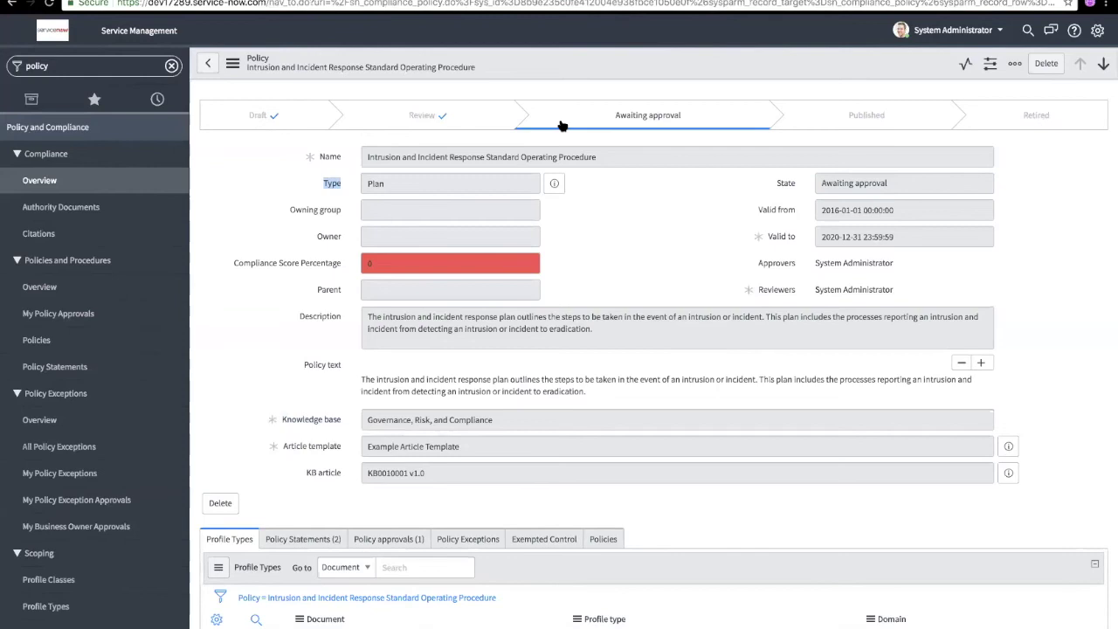
# Examine the policy's approvers and reviewers alongside its approval workflow stages.
pyautogui.moveTo(757, 264); pyautogui.dragTo(896, 291)
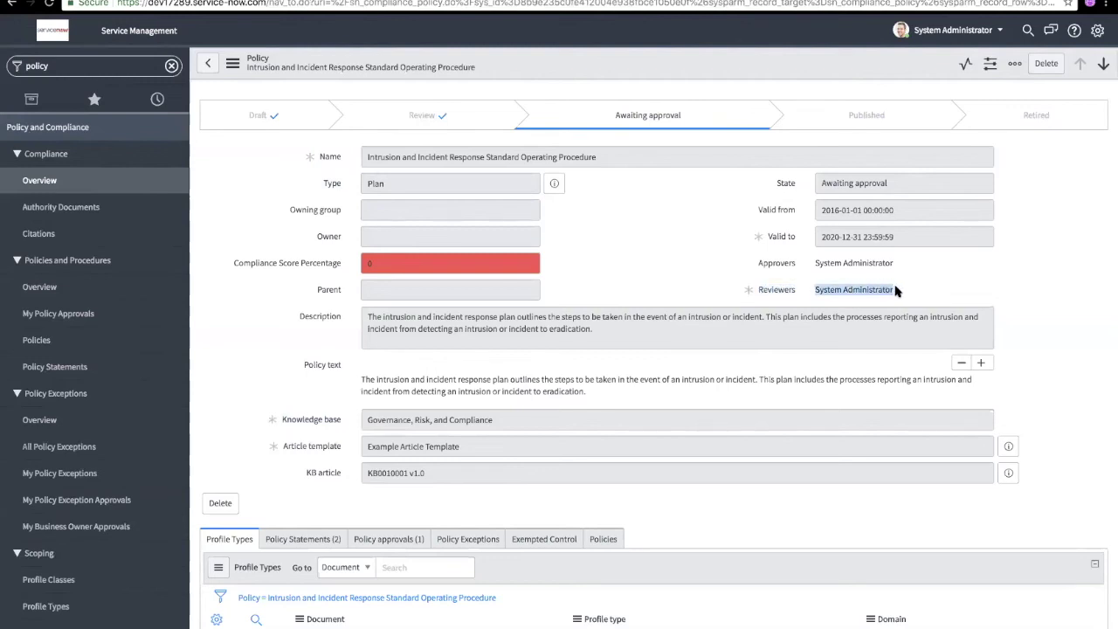
pyautogui.click(777, 269)
pyautogui.doubleClick(790, 264)
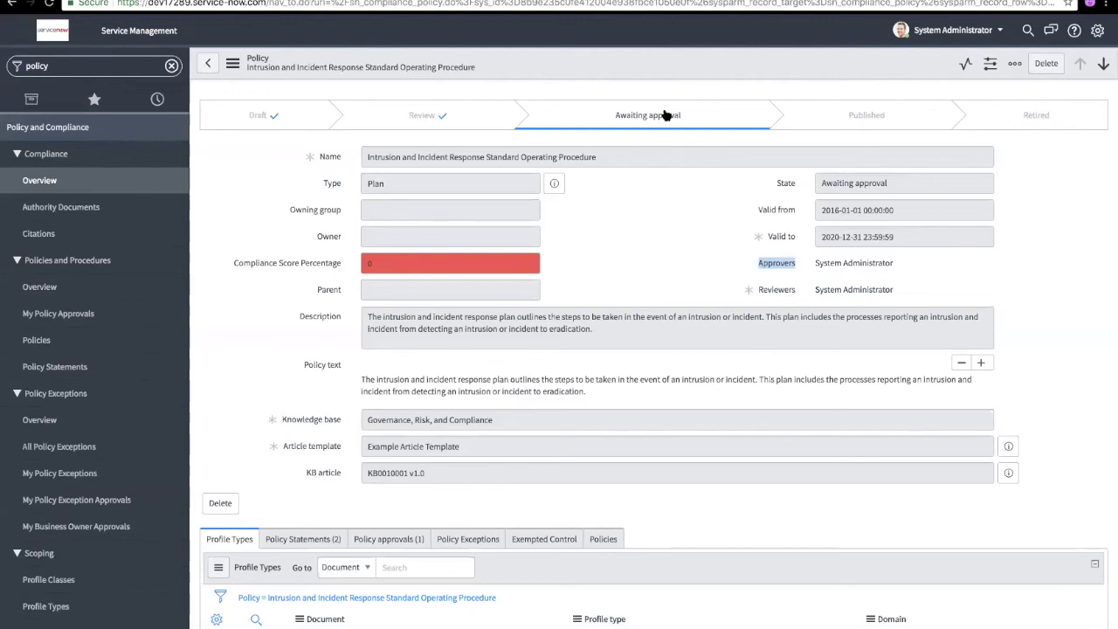
pyautogui.click(771, 287)
pyautogui.moveTo(760, 293); pyautogui.dragTo(798, 294)
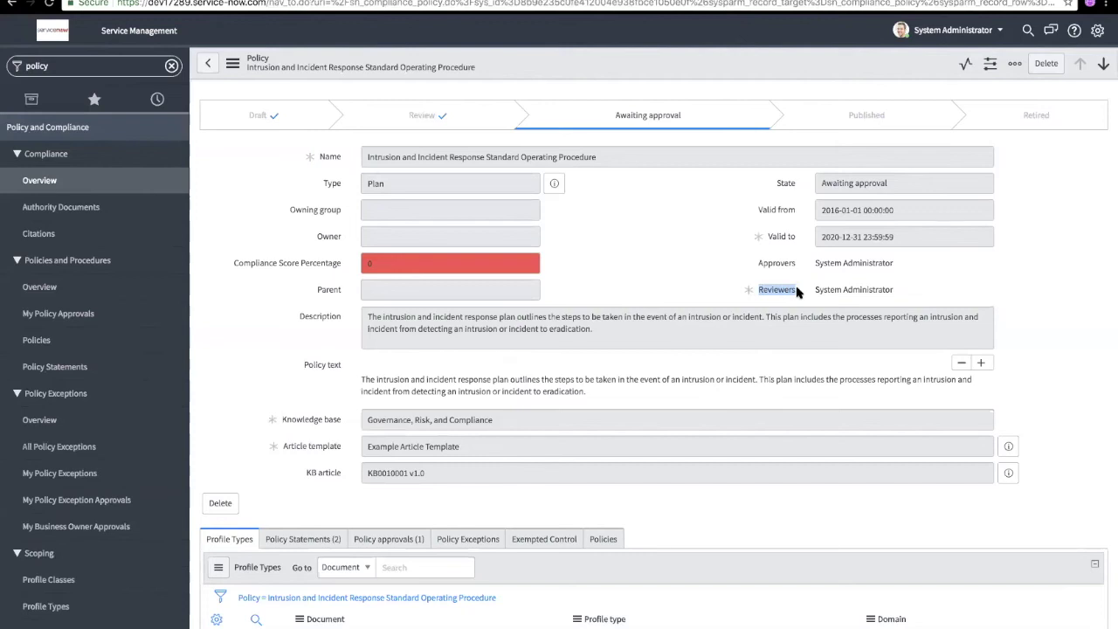
pyautogui.moveTo(757, 263); pyautogui.dragTo(806, 264)
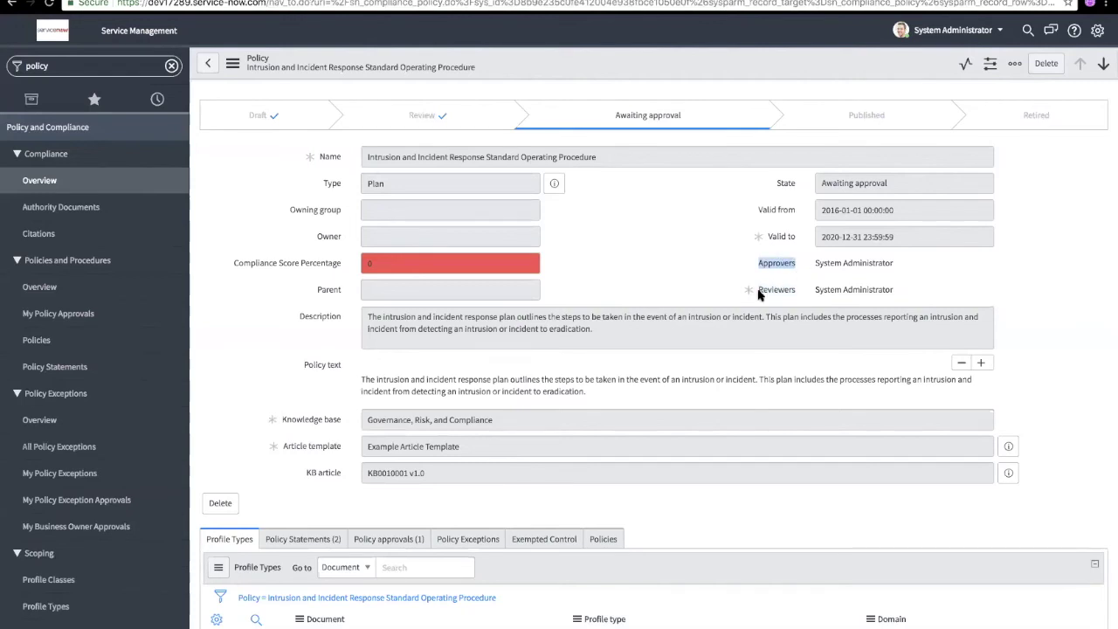
# View the approval records related to the policy.
pyautogui.click(393, 539)
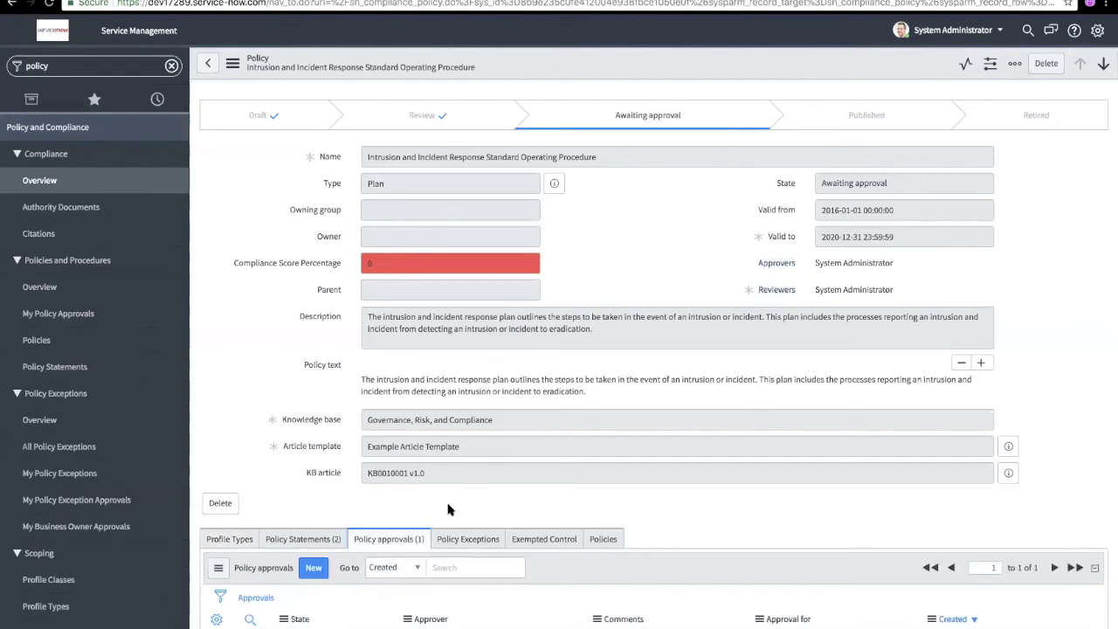
pyautogui.scroll(-1, 448, 510)
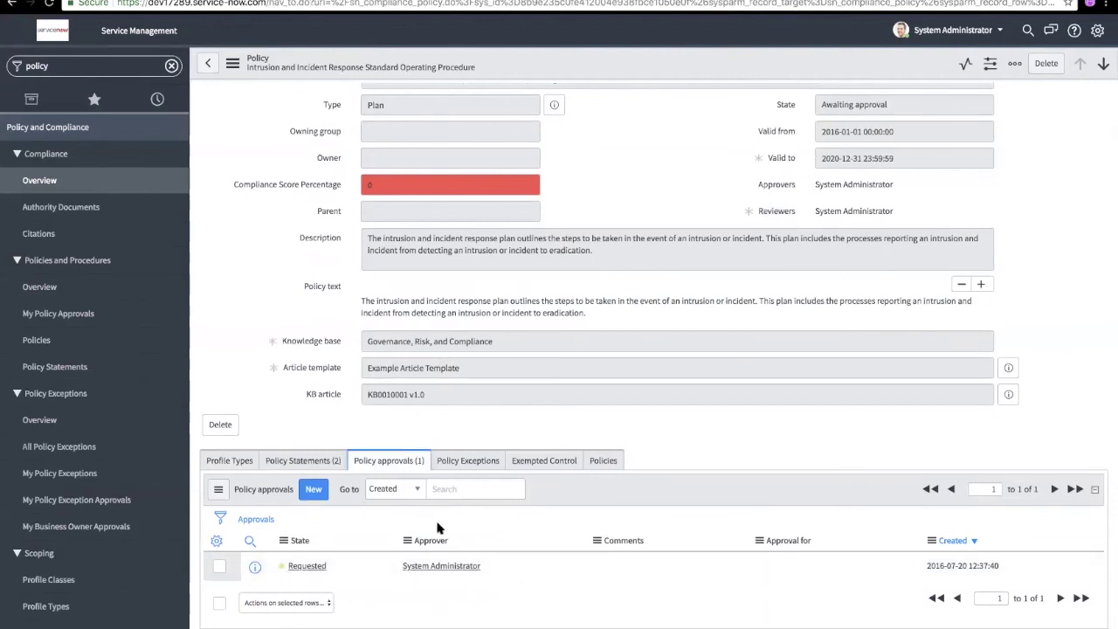
pyautogui.scroll(1, 471, 316)
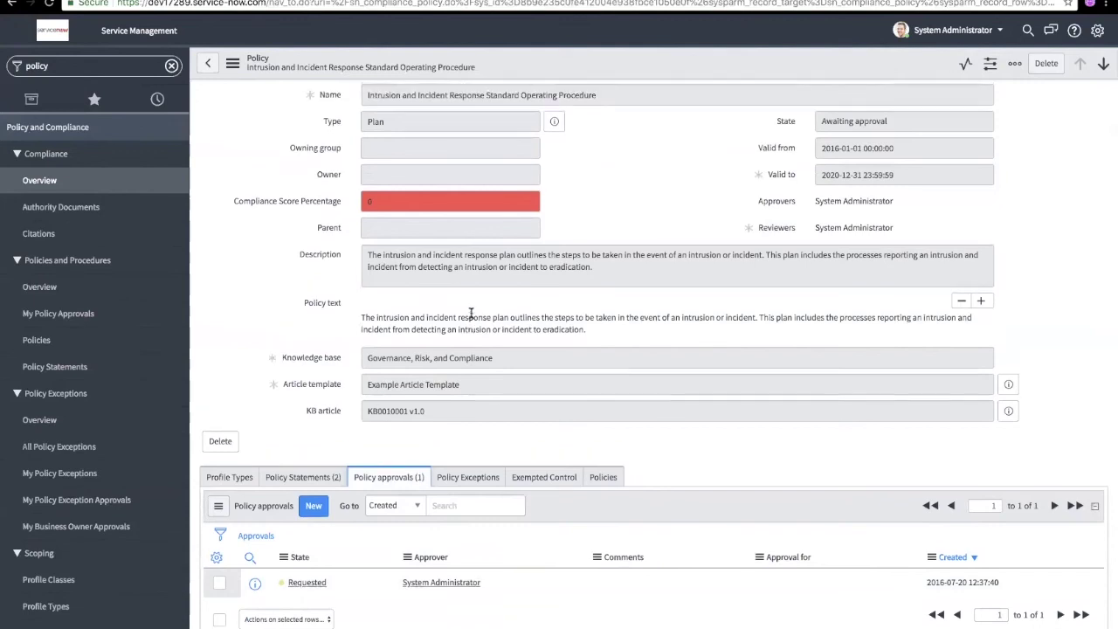
# Examine the policy's description, policy text, knowledge base and article template.
pyautogui.click(489, 343)
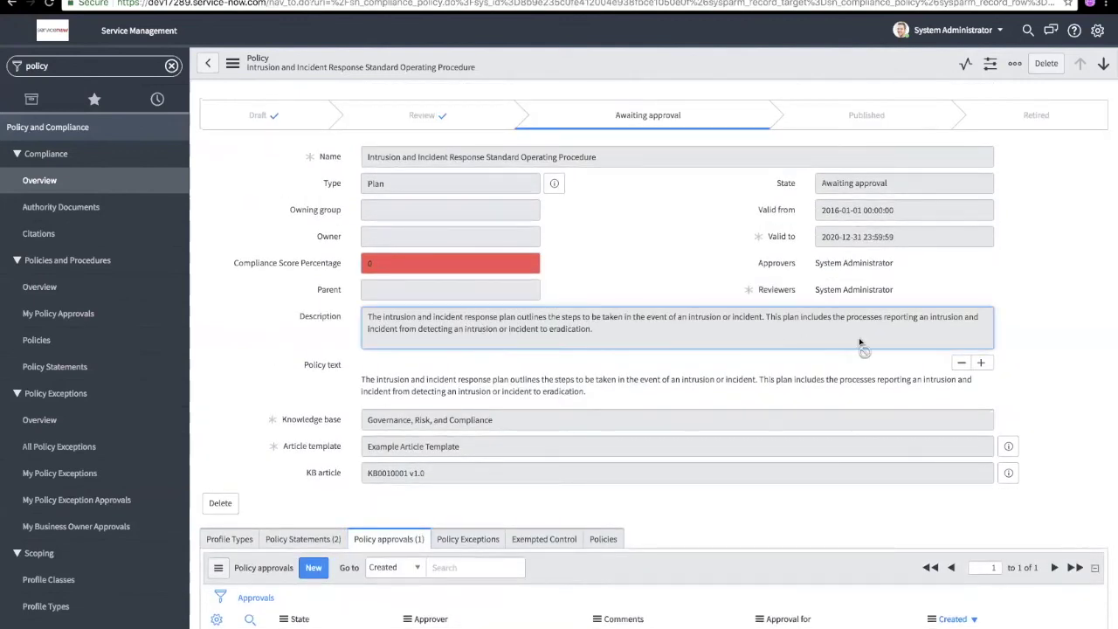
pyautogui.click(983, 365)
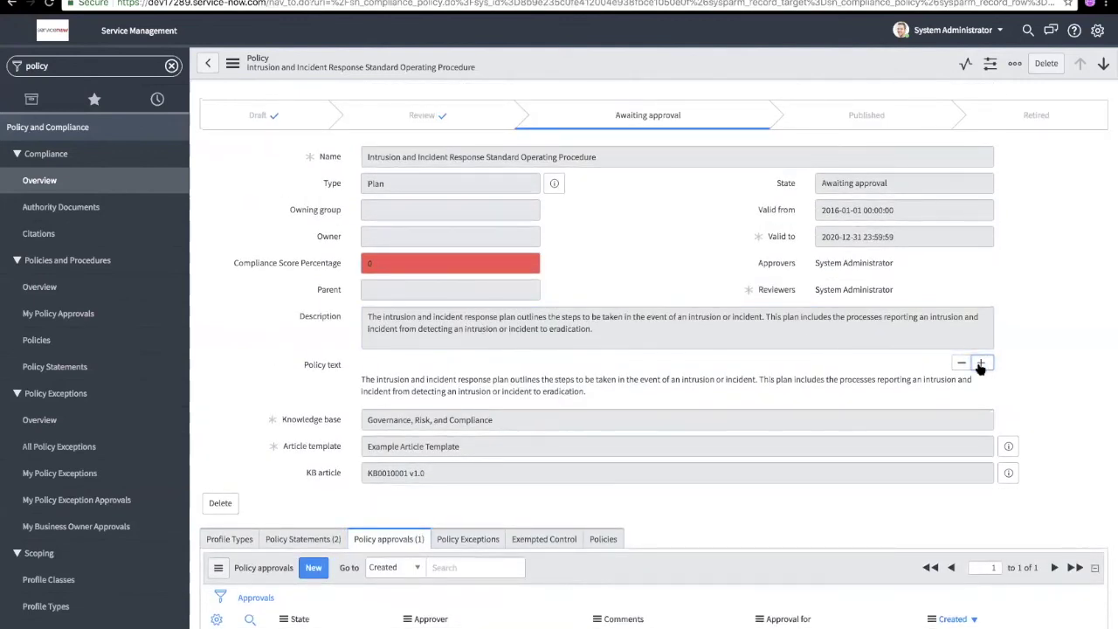
pyautogui.moveTo(369, 320); pyautogui.dragTo(612, 341)
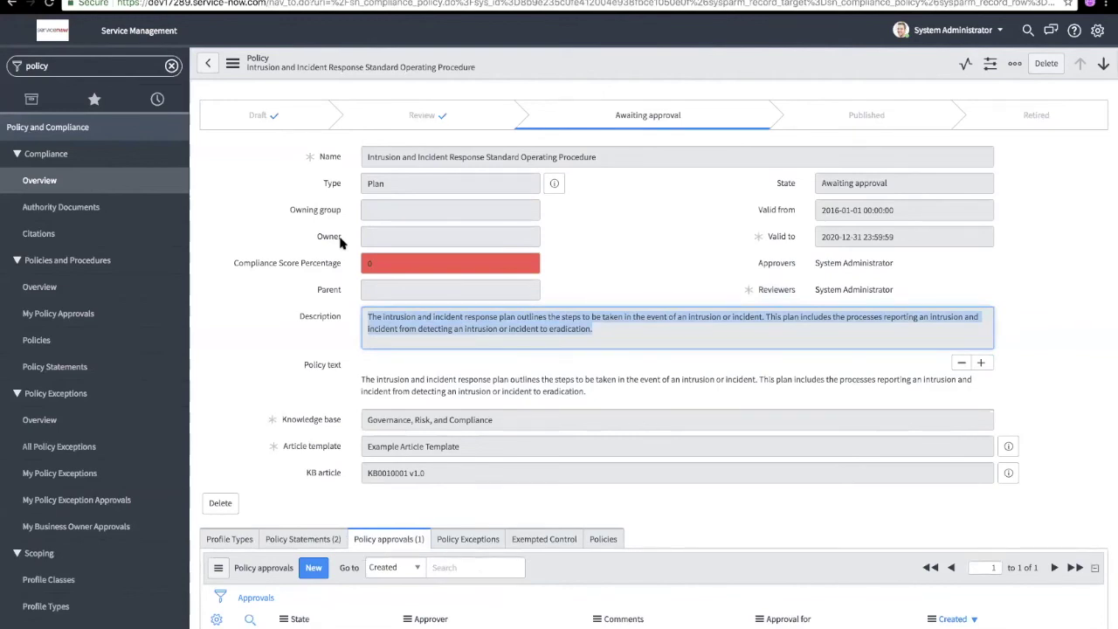
pyautogui.scroll(-1, 341, 242)
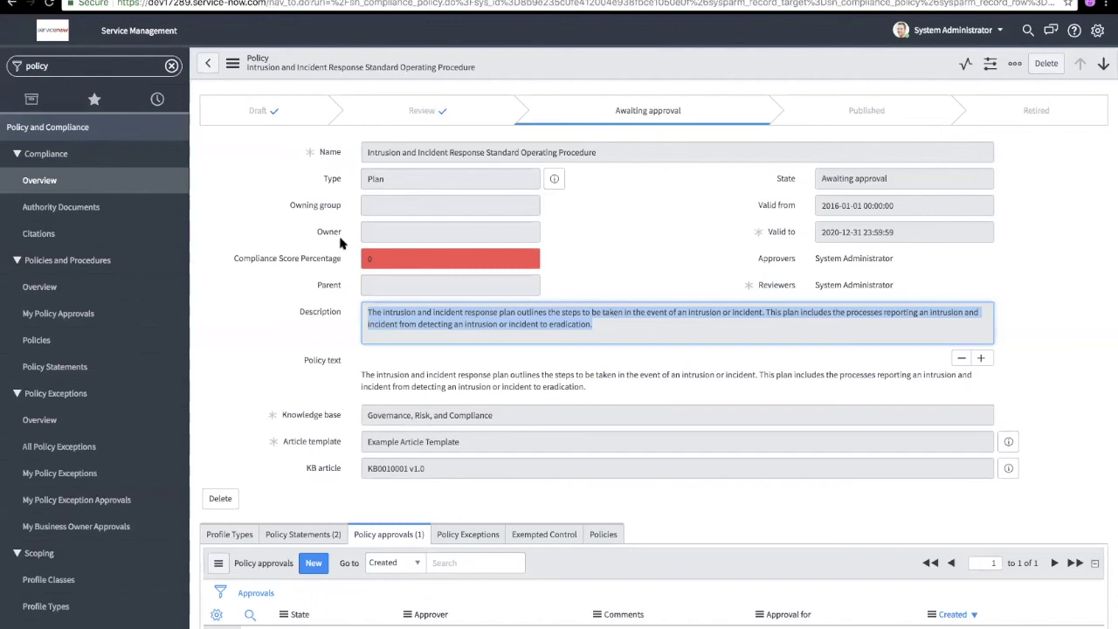
pyautogui.scroll(-3, 594, 283)
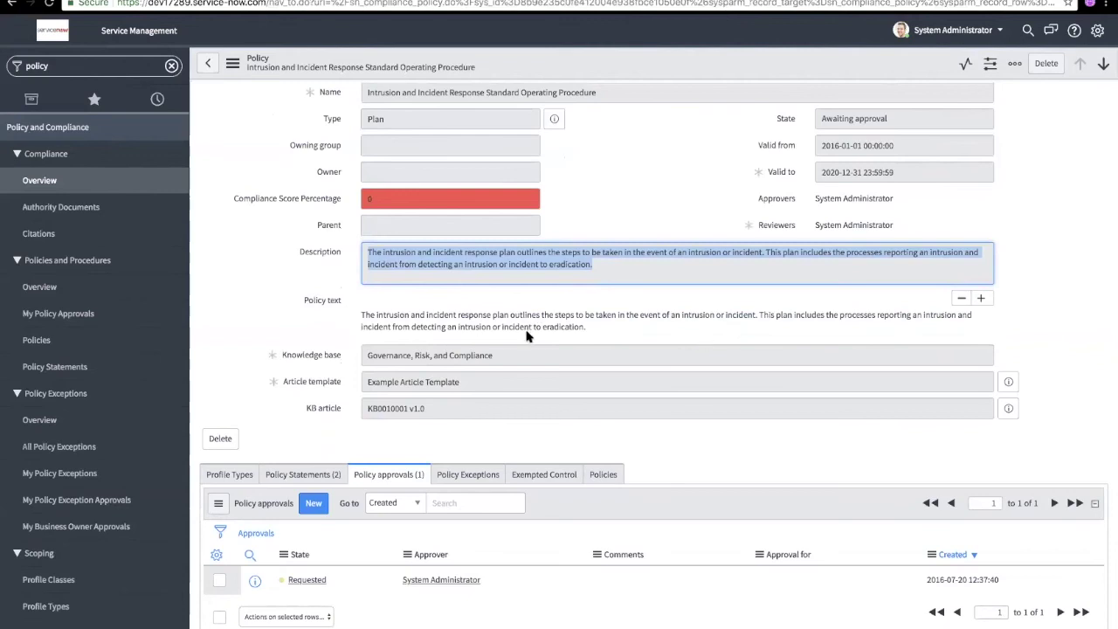
pyautogui.moveTo(374, 358); pyautogui.dragTo(500, 363)
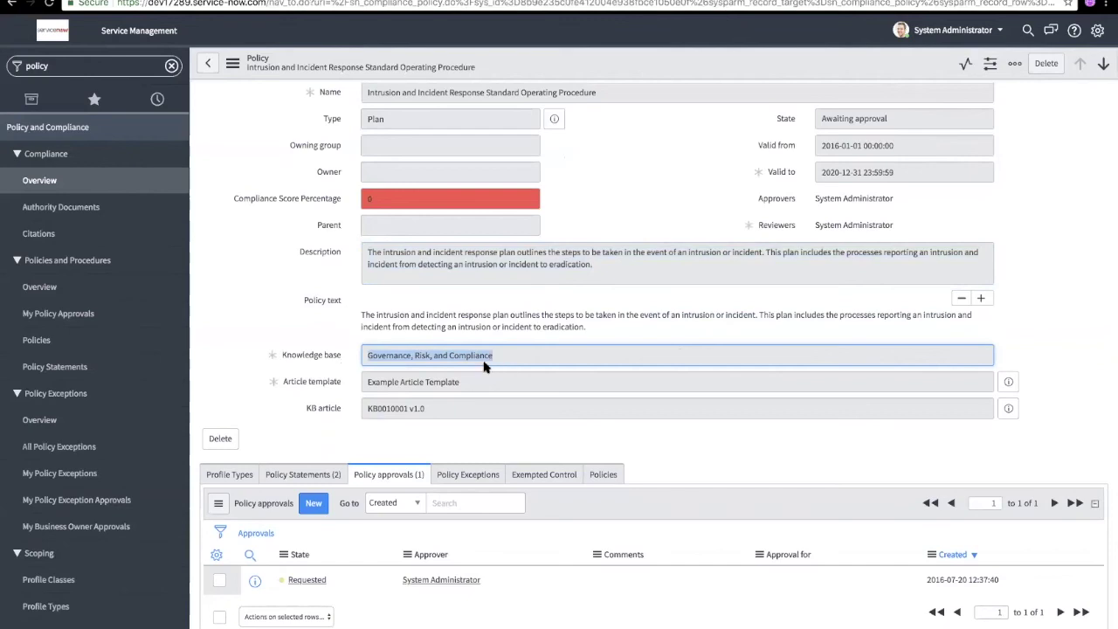
pyautogui.moveTo(374, 384); pyautogui.dragTo(473, 391)
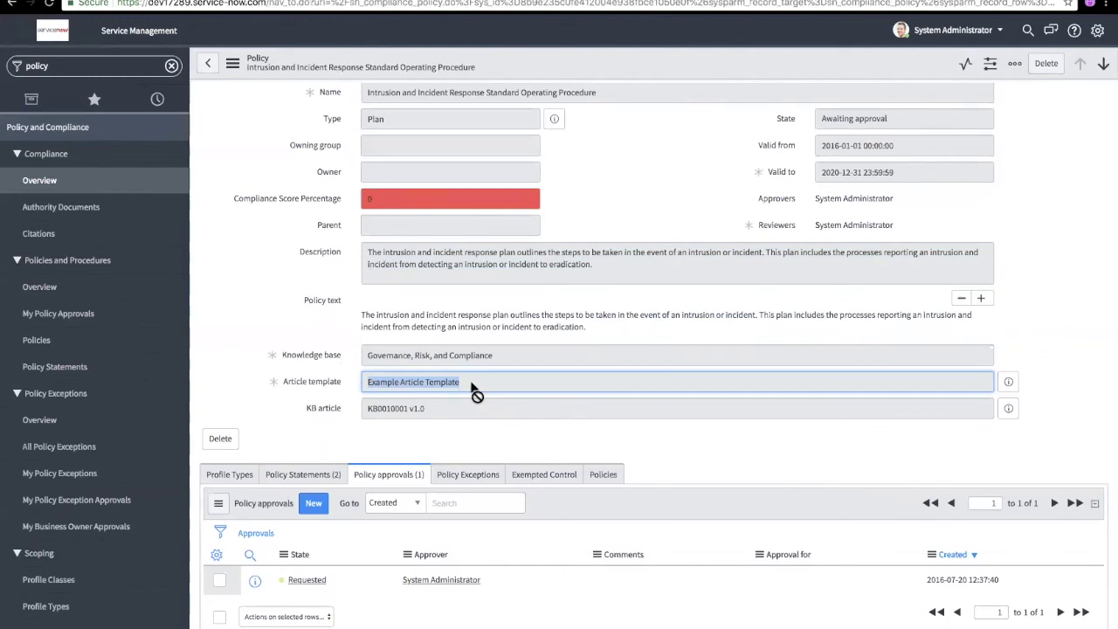
# Review the policy's related profile types, policy statements, policy exceptions, exempted controls and child policies.
pyautogui.scroll(-3, 473, 389)
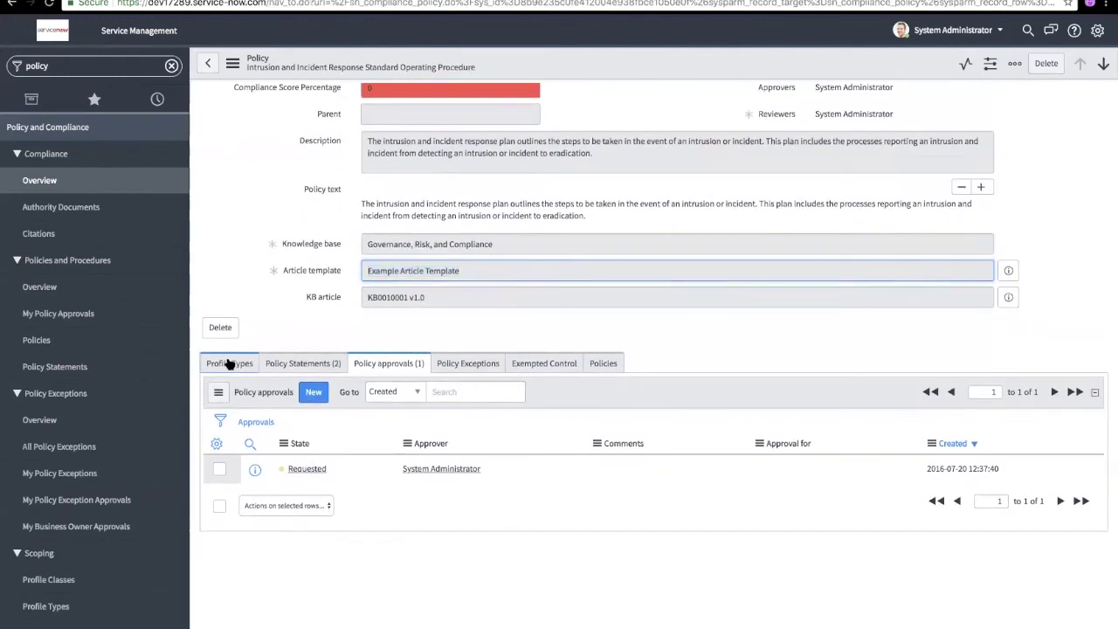
pyautogui.click(229, 364)
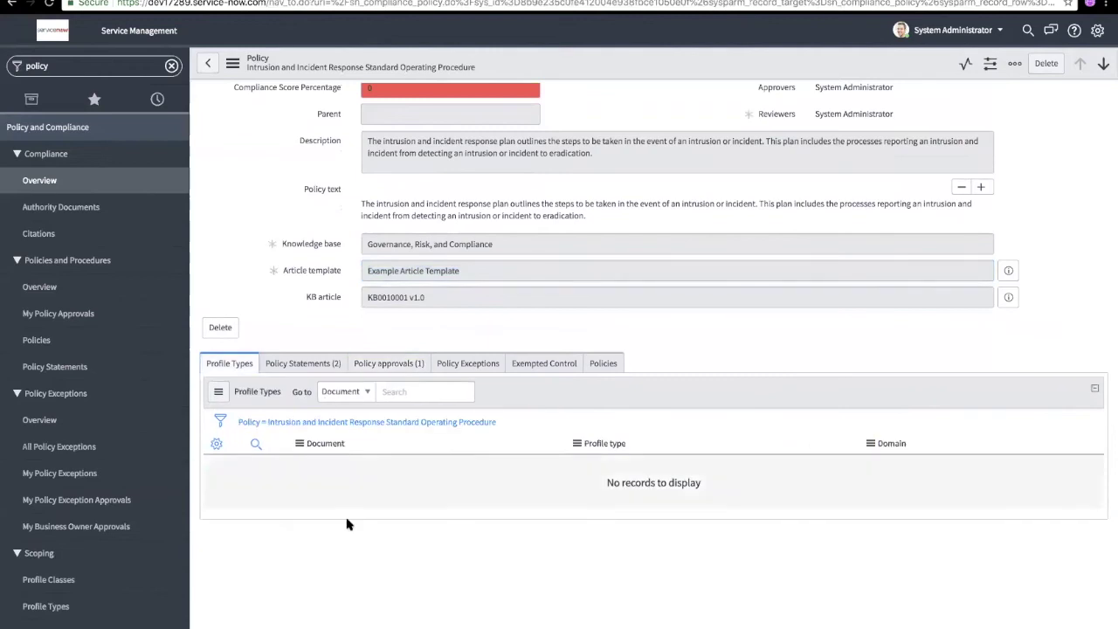
pyautogui.click(306, 364)
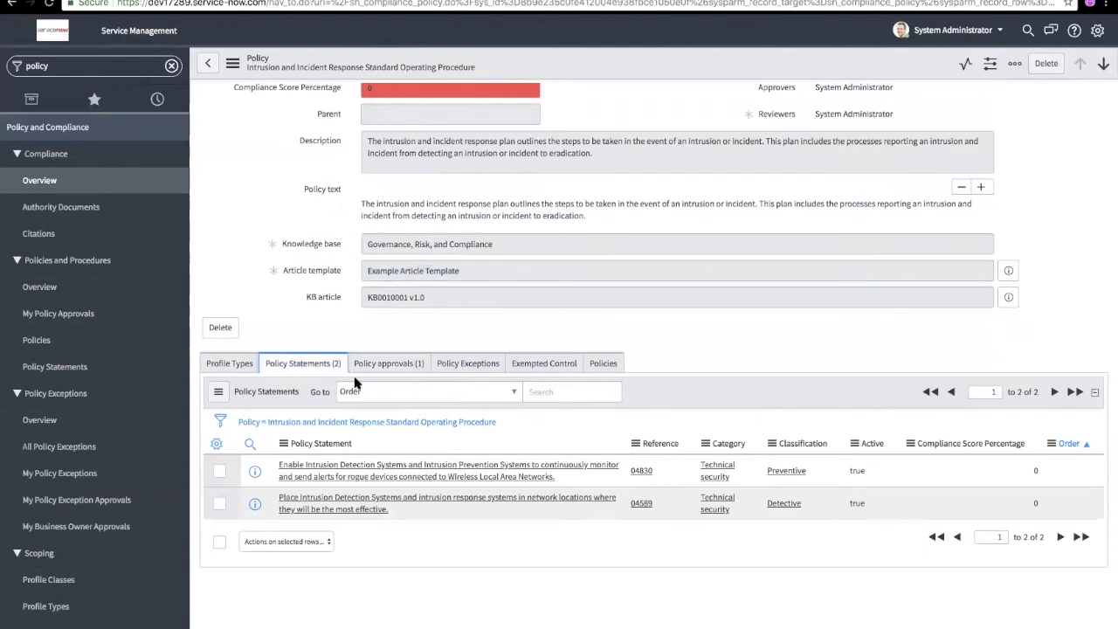
pyautogui.click(470, 365)
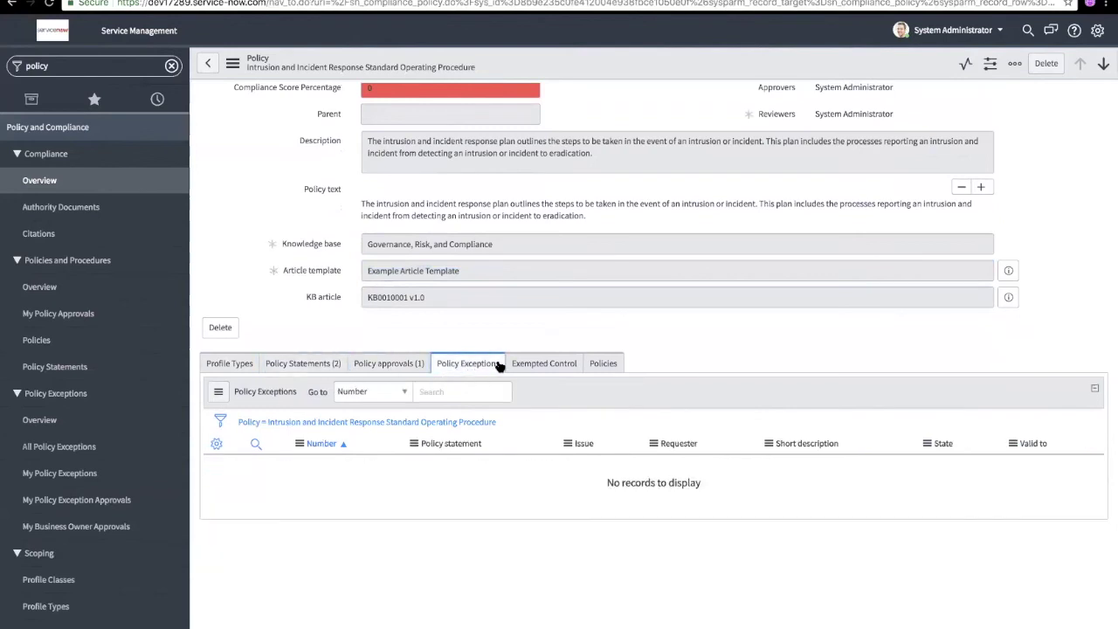
pyautogui.click(544, 365)
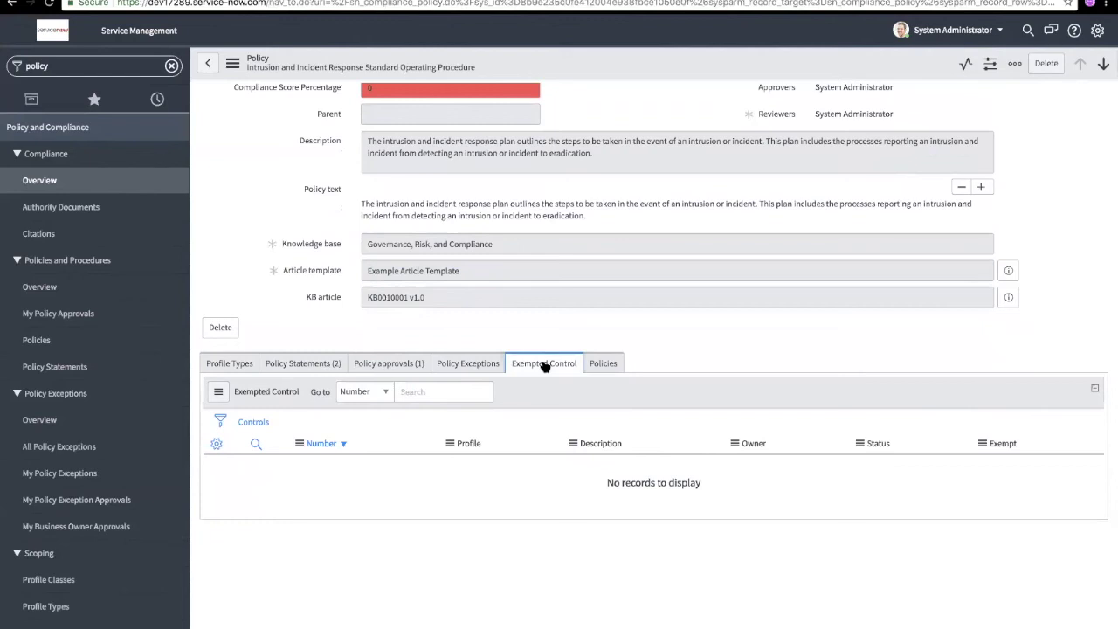
pyautogui.click(602, 365)
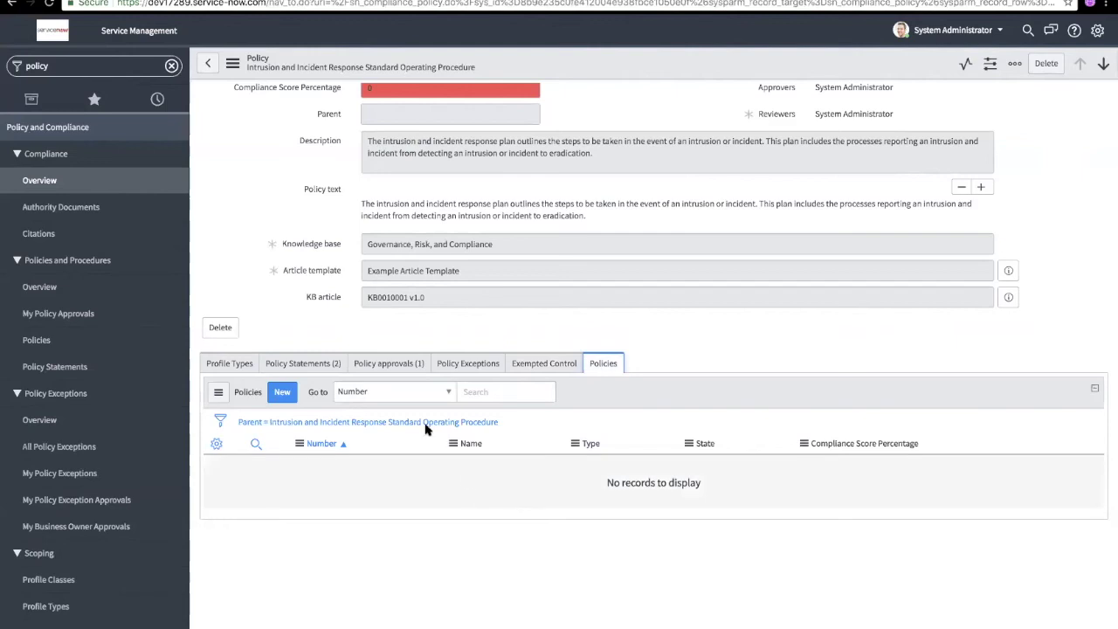
pyautogui.scroll(3, 400, 382)
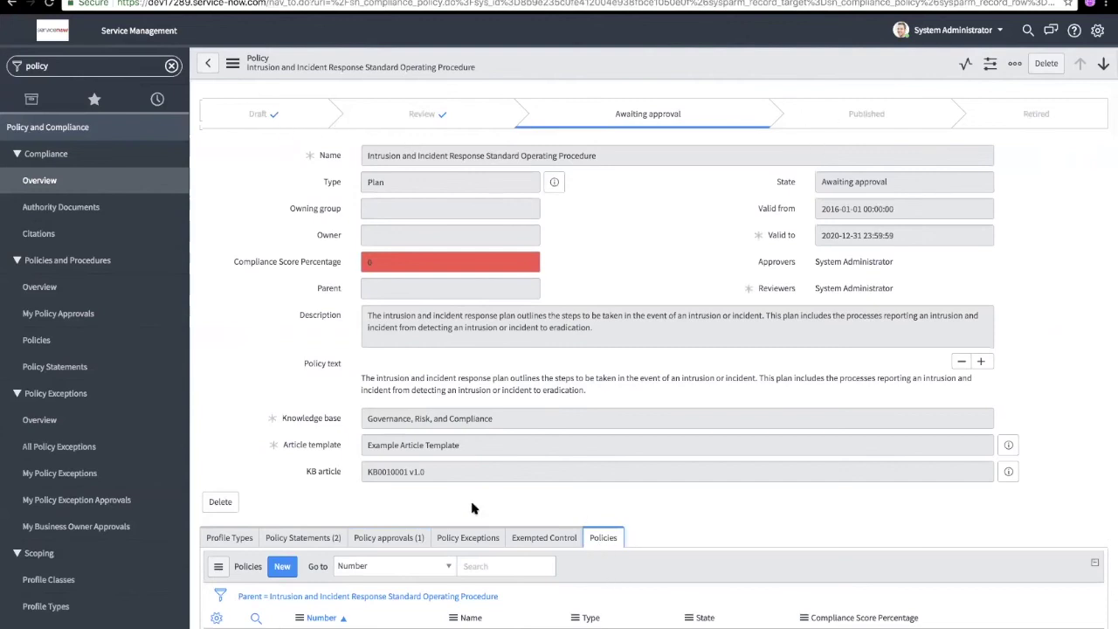
# Approve the requested approval record of the policy and read the resulting publication notice.
pyautogui.click(300, 539)
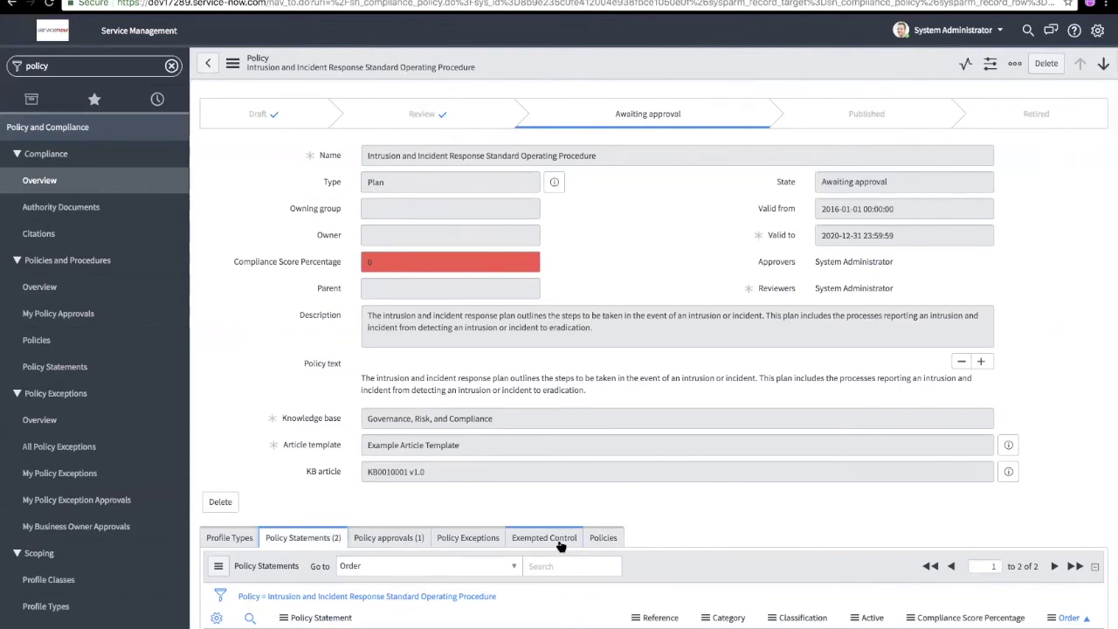
pyautogui.click(394, 538)
pyautogui.scroll(-2, 316, 548)
pyautogui.scroll(-1, 316, 549)
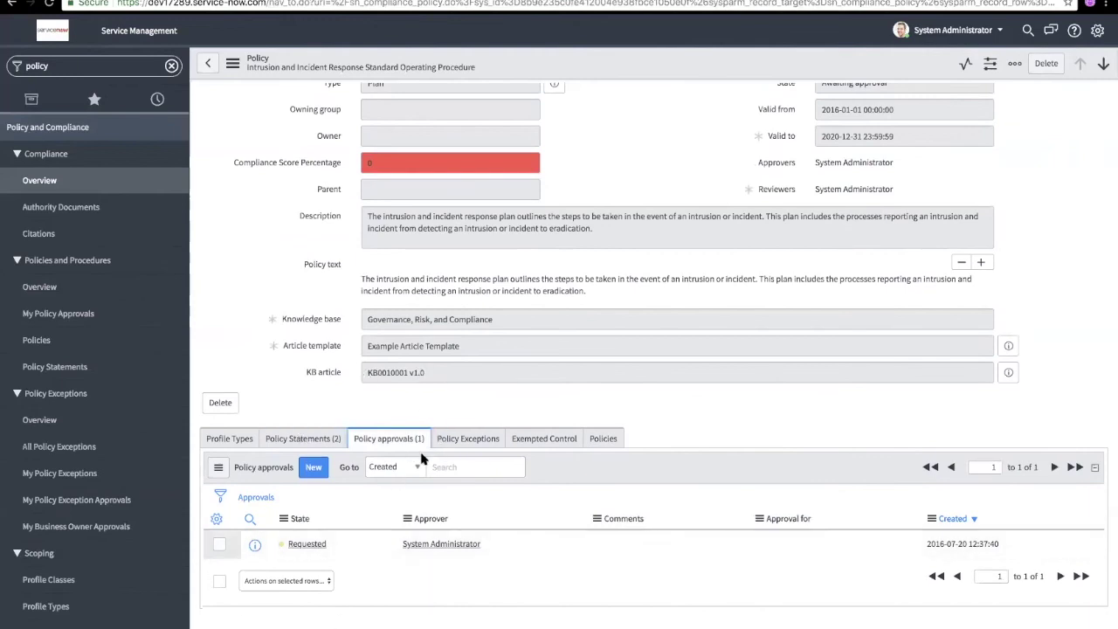
pyautogui.scroll(3, 307, 490)
pyautogui.scroll(-1, 307, 603)
pyautogui.rightClick(306, 602)
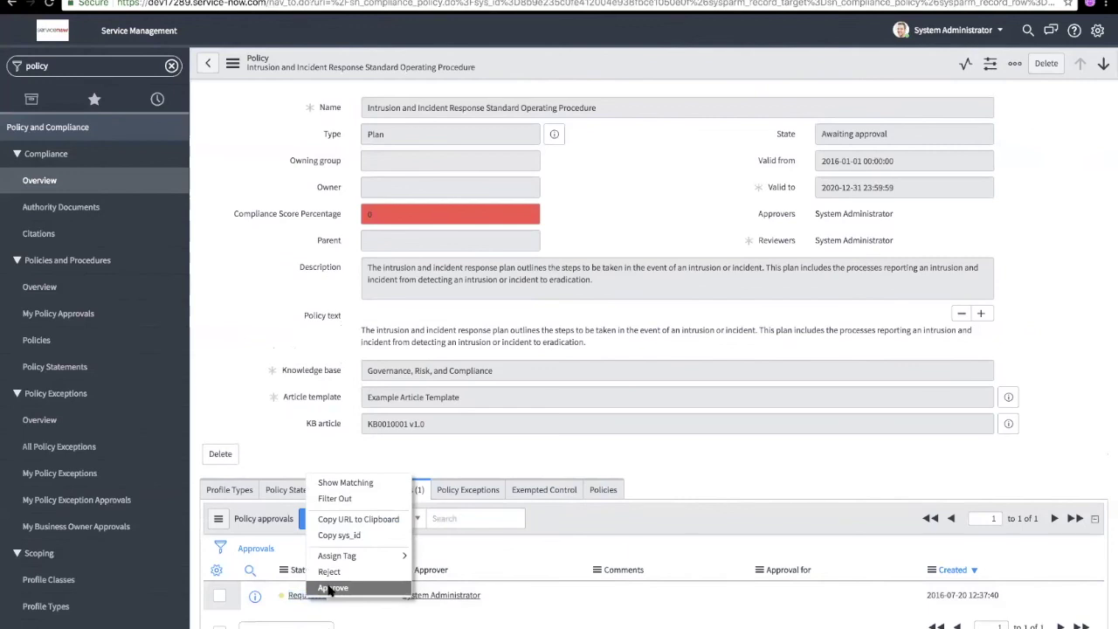
pyautogui.click(332, 589)
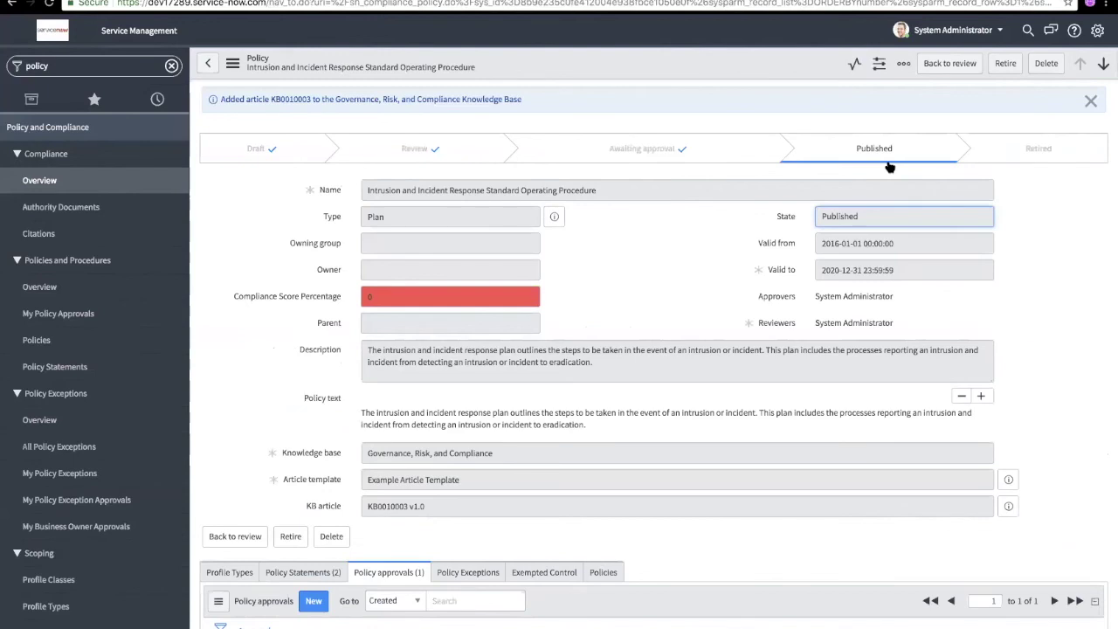
pyautogui.moveTo(220, 98); pyautogui.dragTo(530, 103)
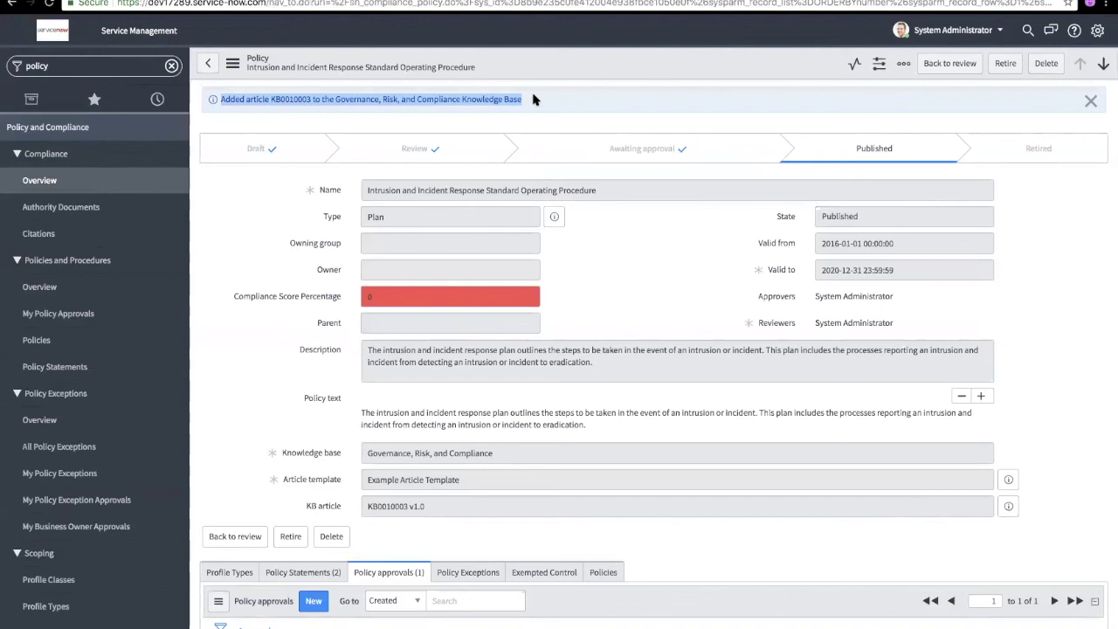
pyautogui.moveTo(538, 3)
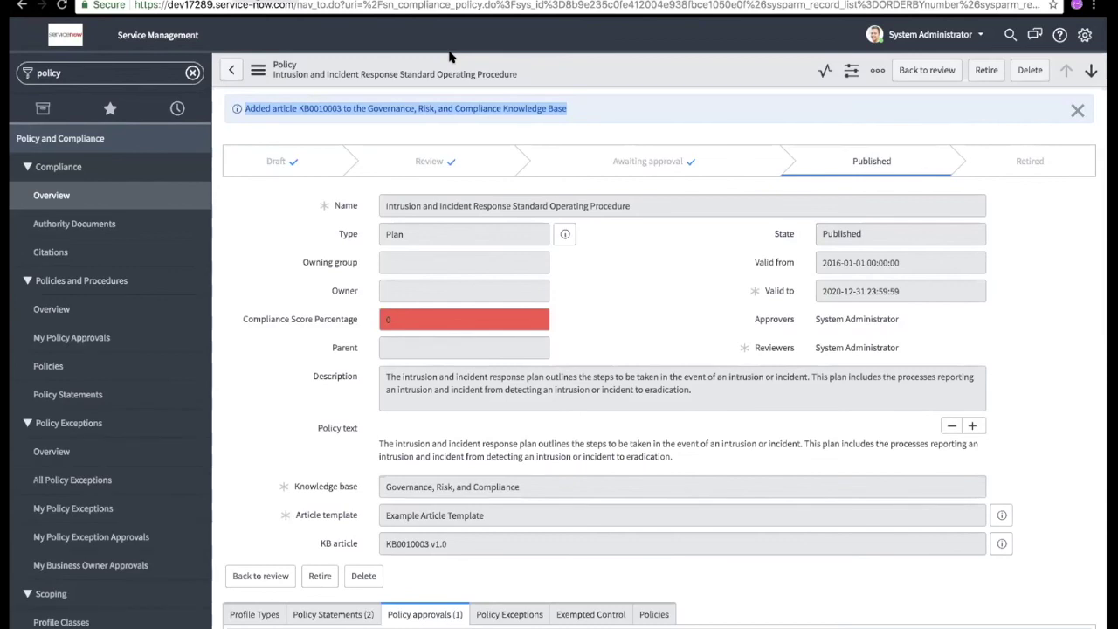
# Filter the navigator by "controls" and open the All Controls list.
pyautogui.click(74, 70)
pyautogui.write('controls')
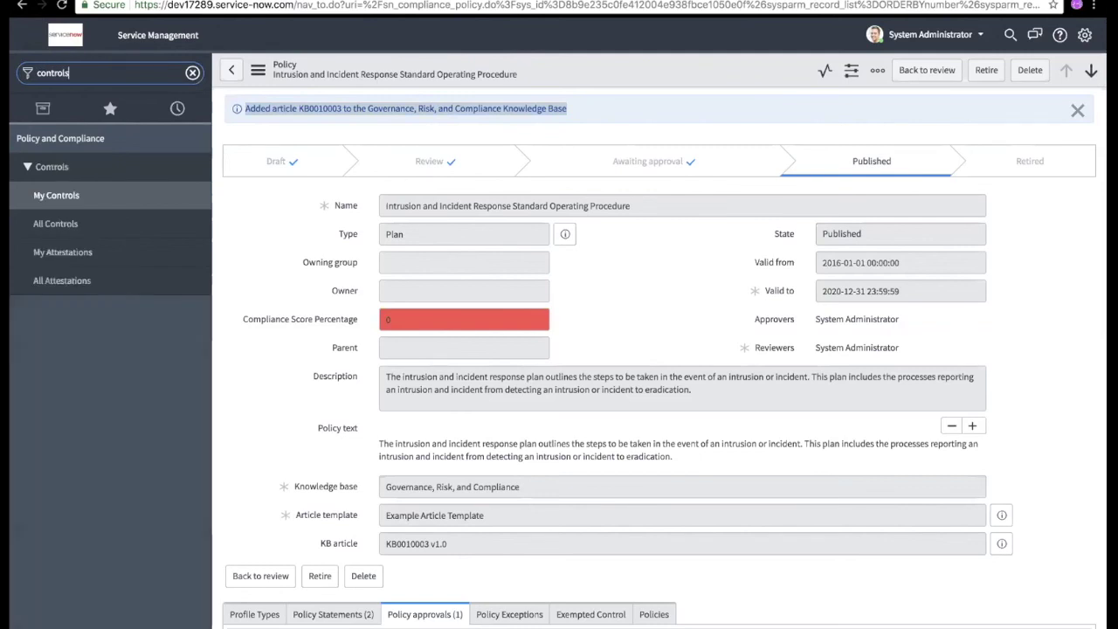
pyautogui.click(49, 225)
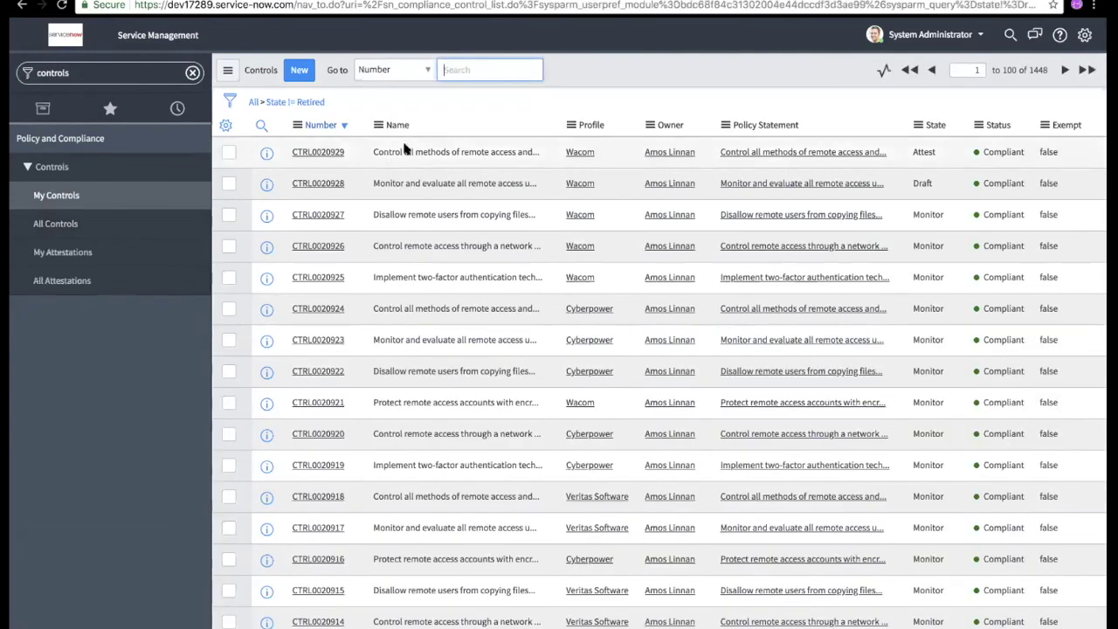
# Open the Wacom control "Disallow remote users from copying files to remote devices" and view its indicators and control tests.
pyautogui.click(328, 218)
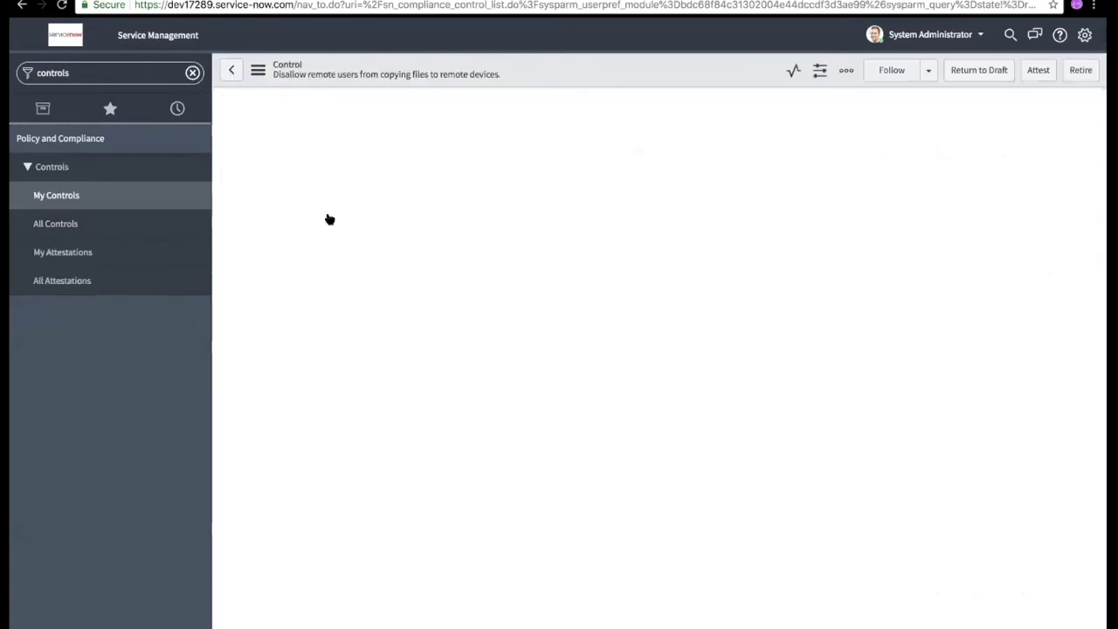
pyautogui.scroll(-5, 335, 317)
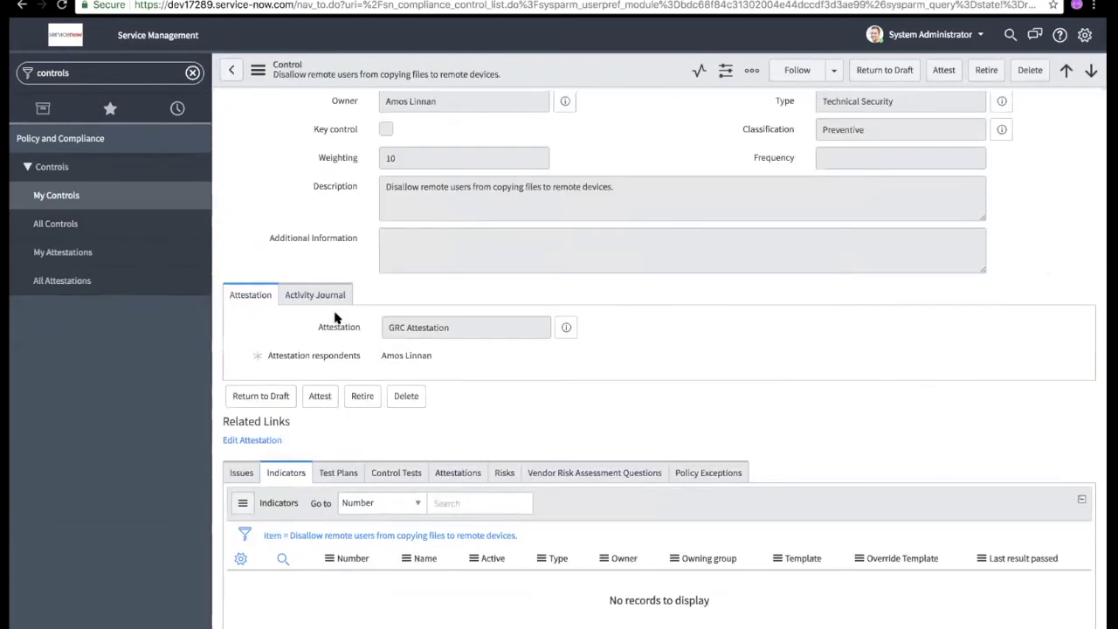
pyautogui.click(300, 472)
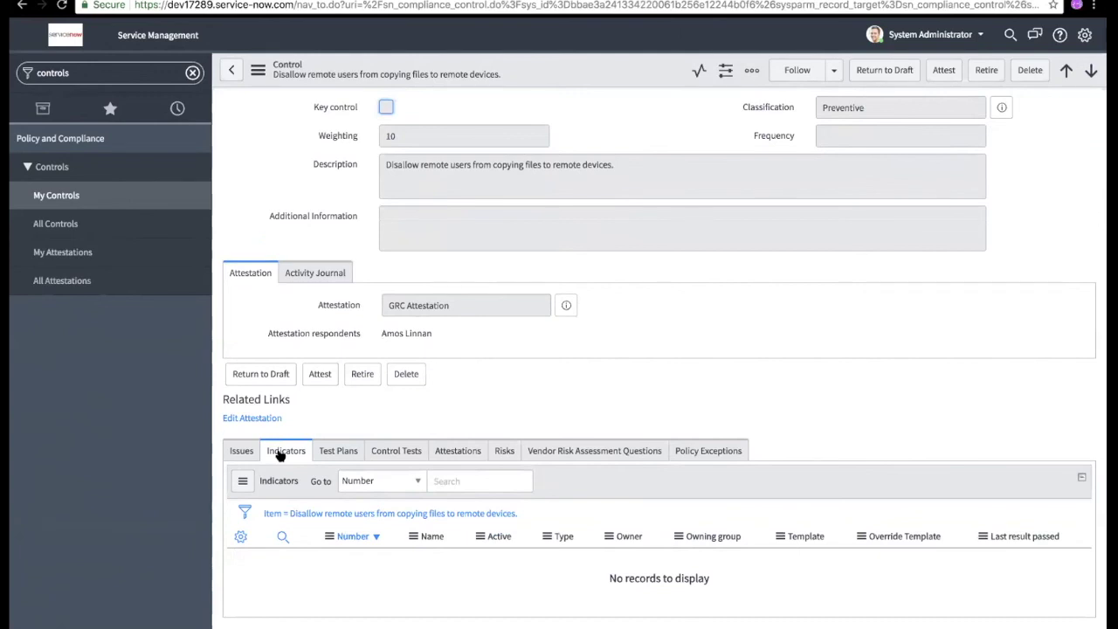
pyautogui.click(378, 451)
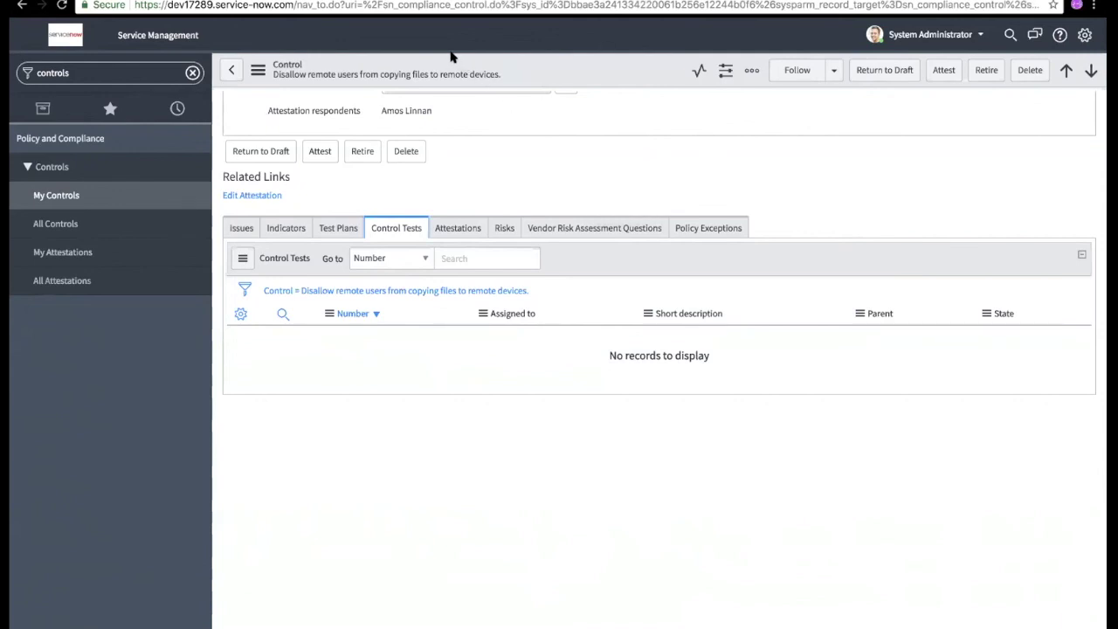
# Filter the navigator by "policy" and open the All Open Remediation Tasks list.
pyautogui.click(96, 75)
pyautogui.write('po')
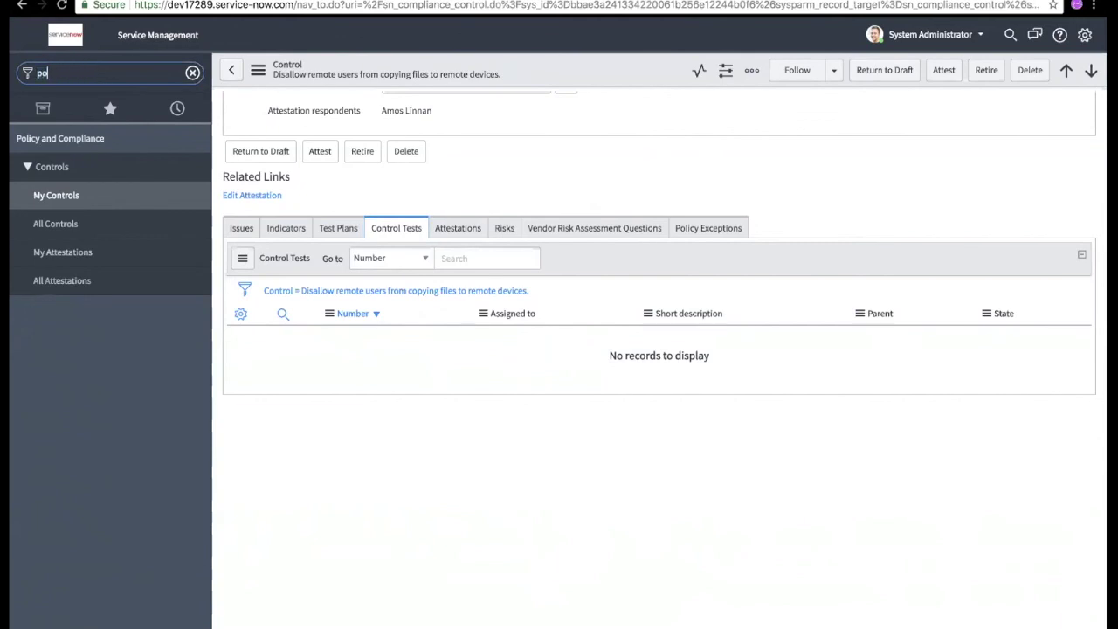
pyautogui.write('licy')
pyautogui.scroll(-3, 114, 214)
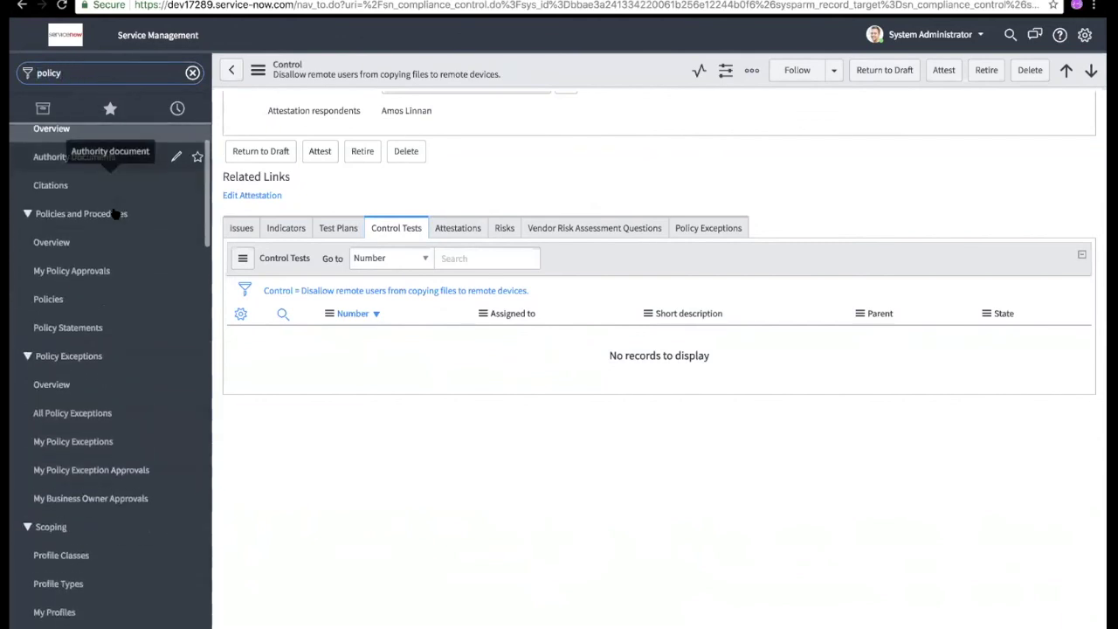
pyautogui.scroll(-1, 115, 214)
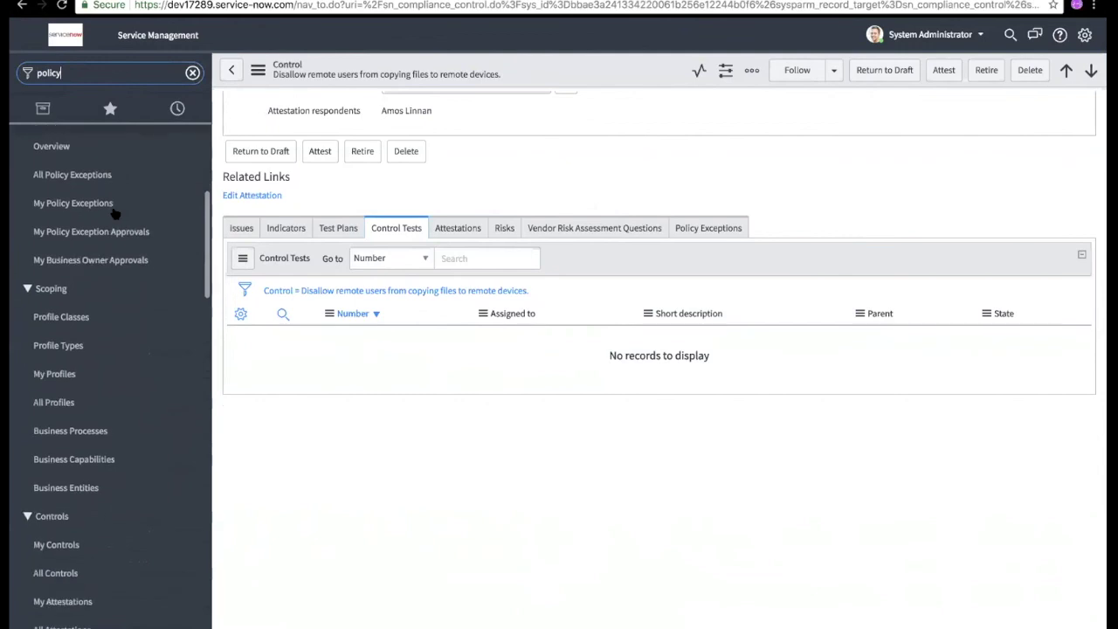
pyautogui.scroll(-2, 114, 212)
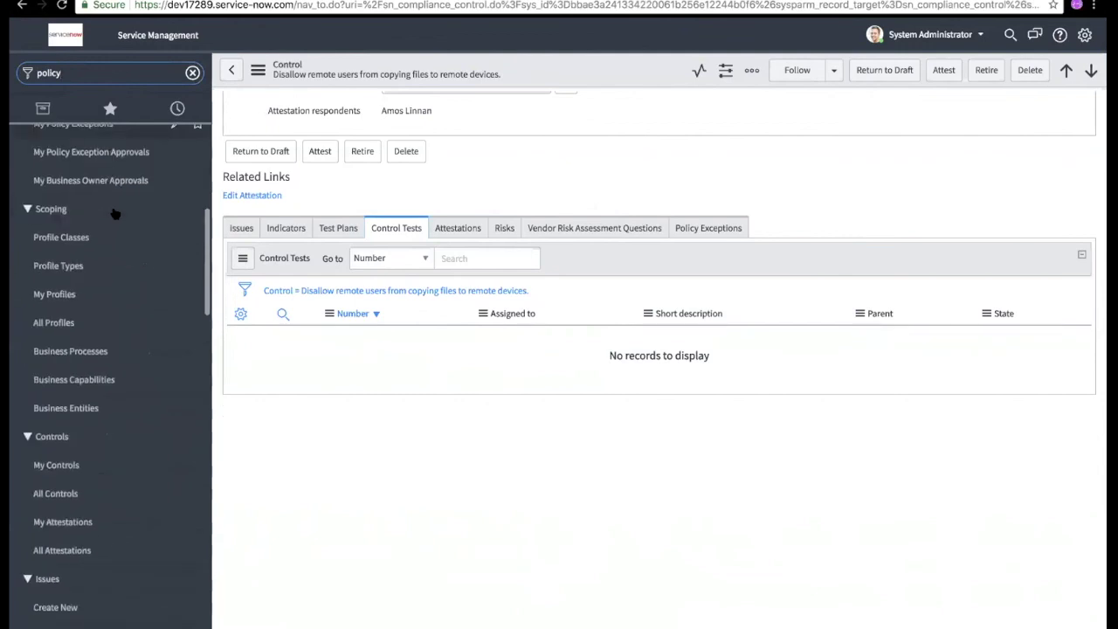
pyautogui.scroll(-5, 114, 214)
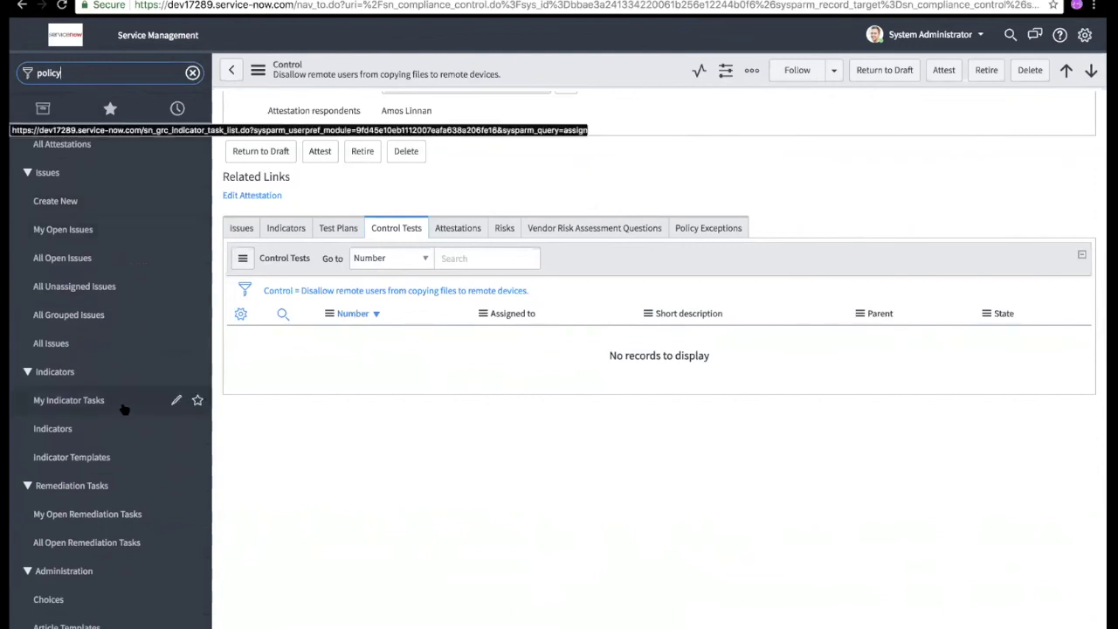
pyautogui.click(99, 544)
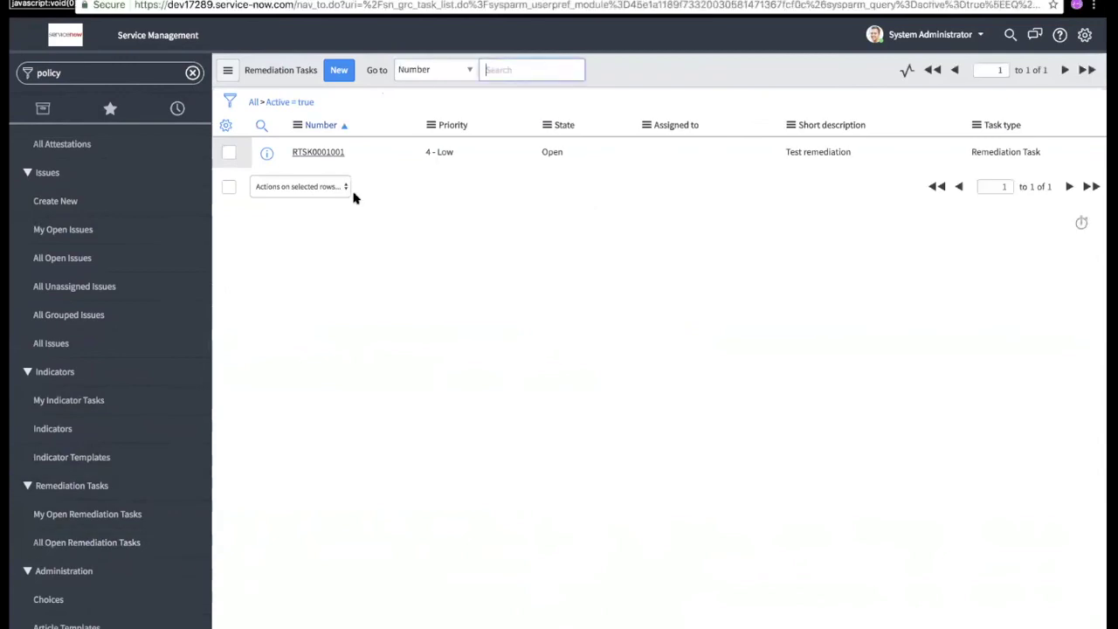
# Open the "Test remediation" task and examine its linked issue and assignee field.
pyautogui.click(320, 154)
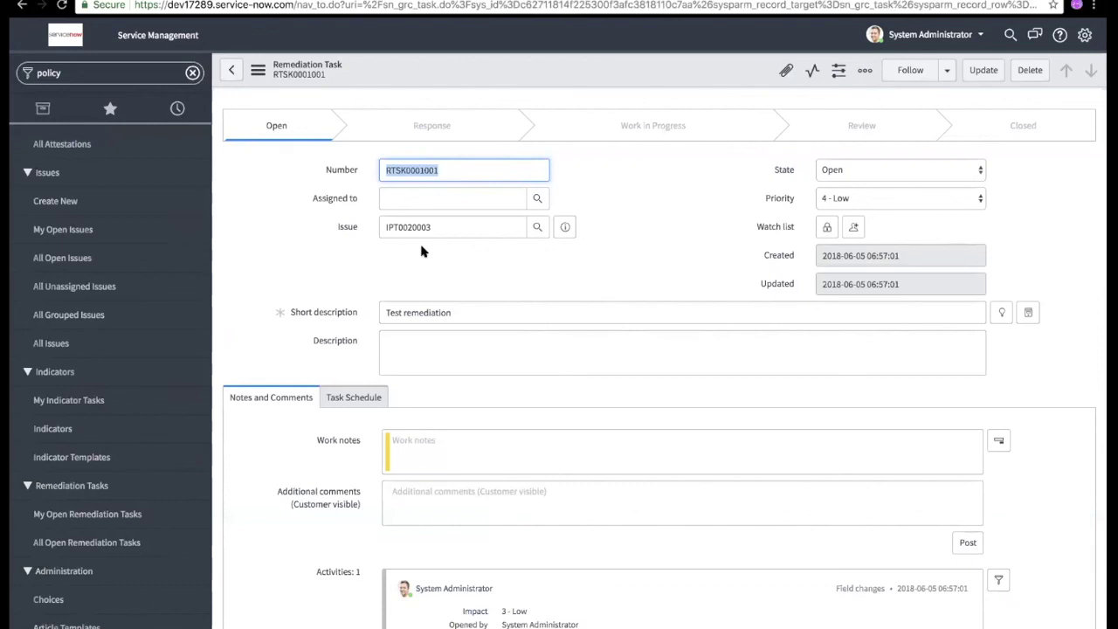
pyautogui.moveTo(339, 225); pyautogui.dragTo(358, 228)
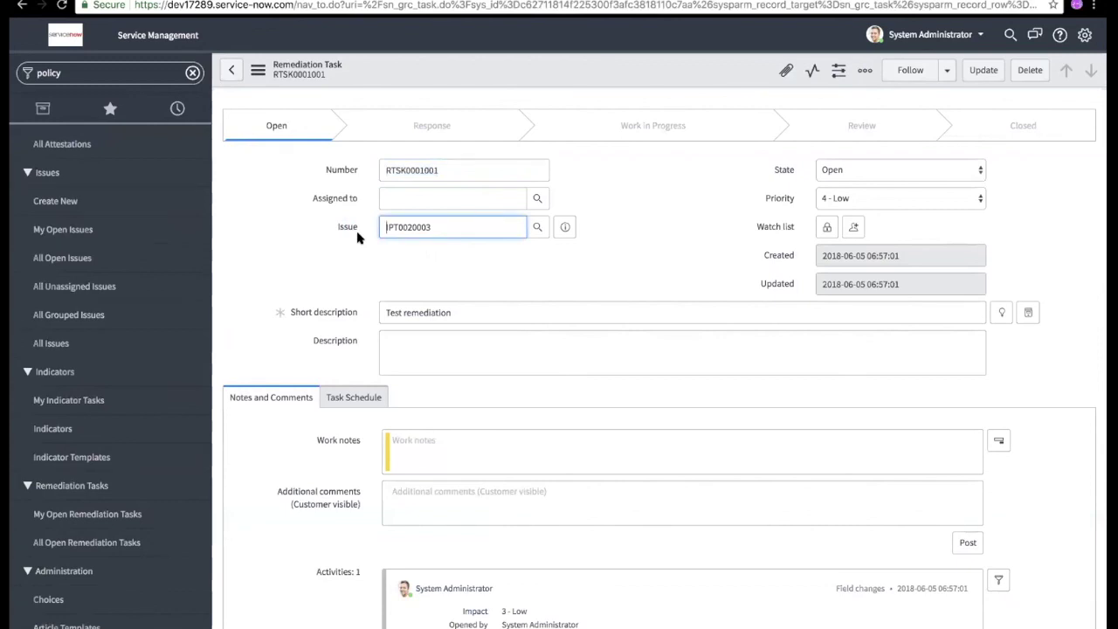
pyautogui.click(399, 198)
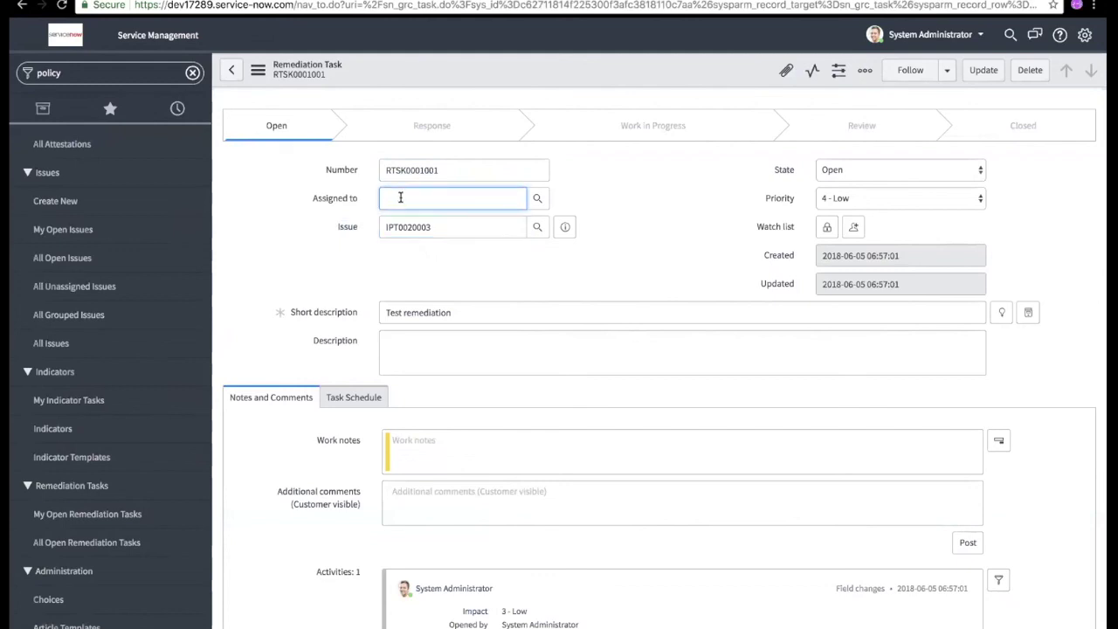
# Review the "Test remediation" task's Issue field, State options and Watch list, and show its Task Schedule details.
pyautogui.click(341, 226)
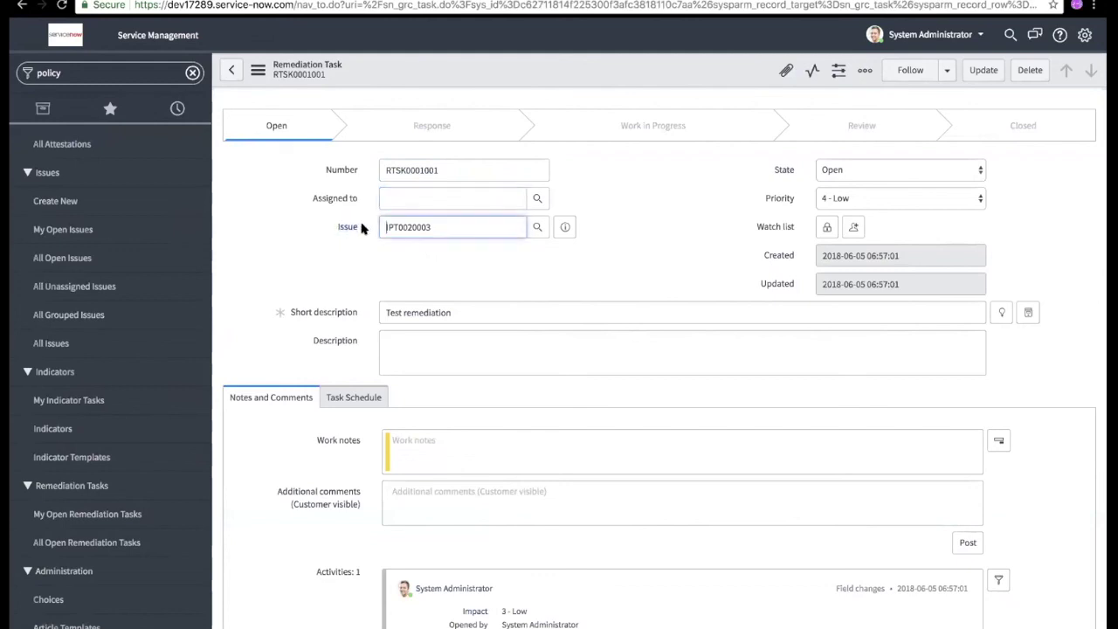
pyautogui.click(855, 169)
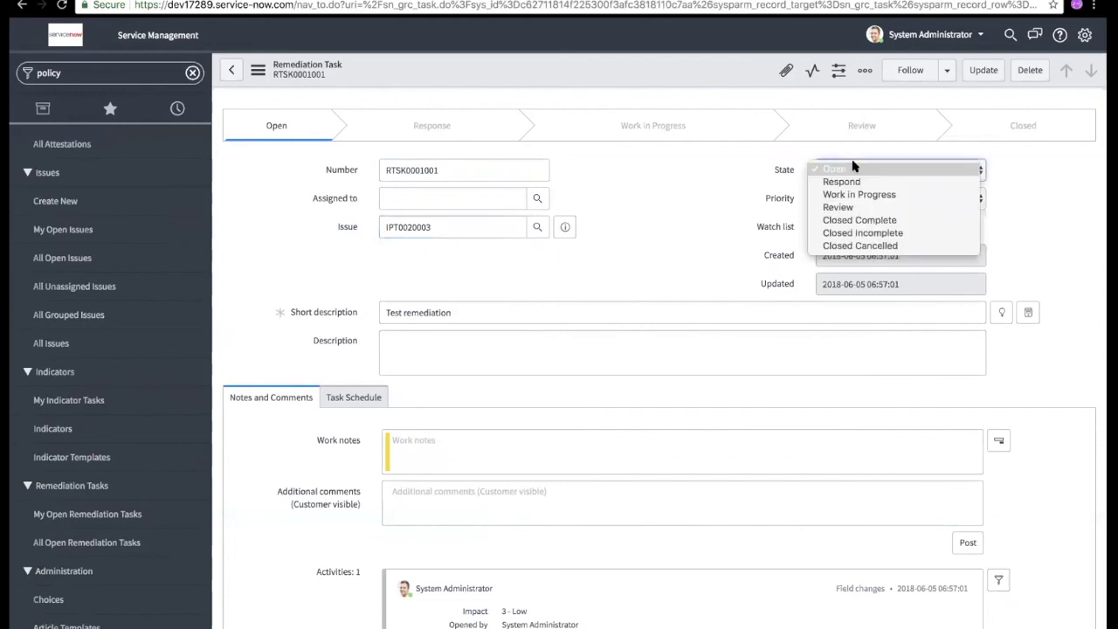
pyautogui.click(754, 188)
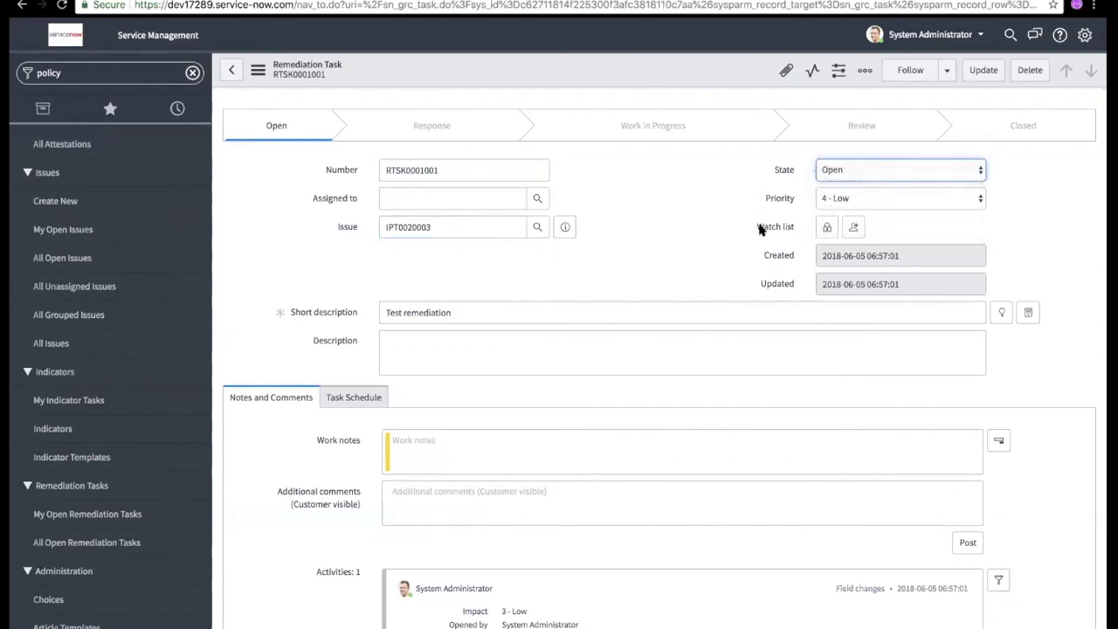
pyautogui.moveTo(757, 227); pyautogui.dragTo(799, 227)
pyautogui.scroll(-1, 582, 342)
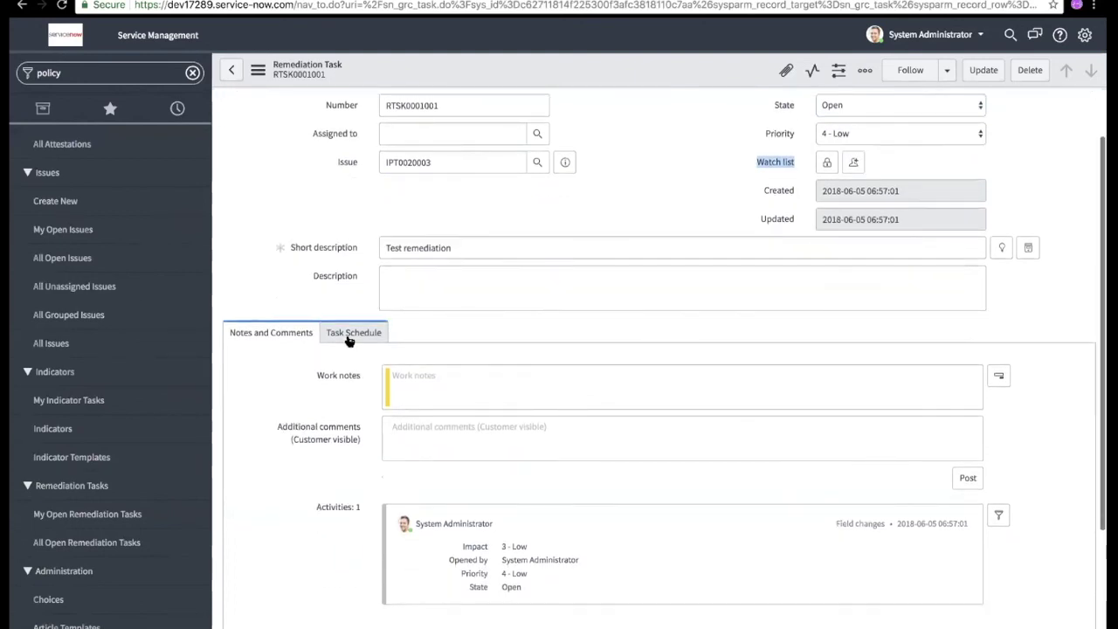
pyautogui.click(349, 339)
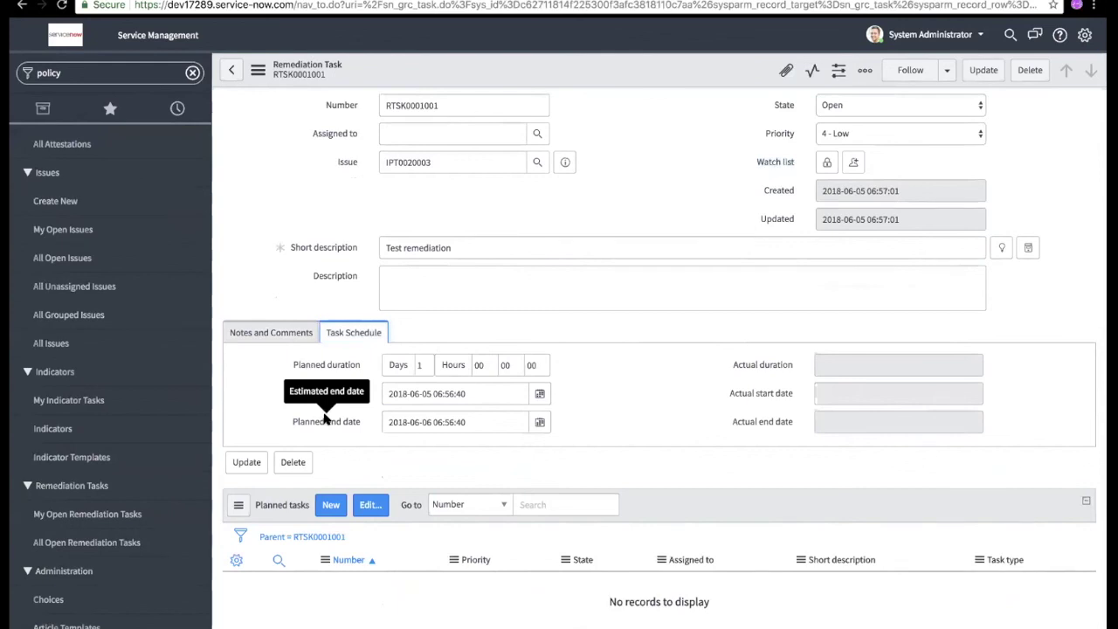
# Look through the Administration modules listed below Remediation Tasks in the "policy" navigator results.
pyautogui.scroll(-3, 129, 444)
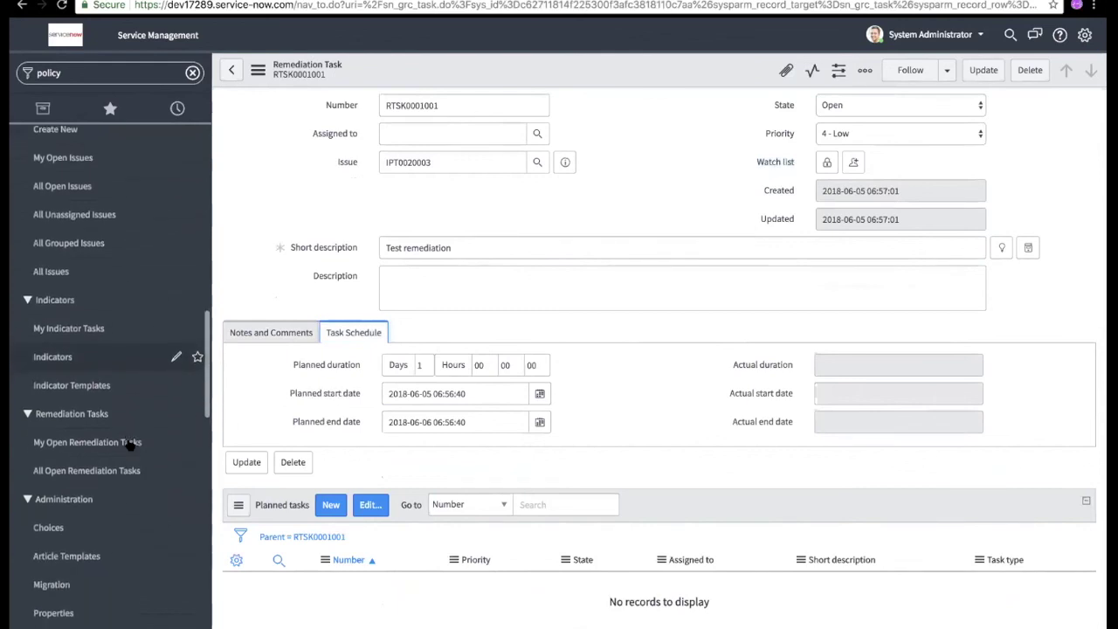
pyautogui.scroll(-1, 129, 445)
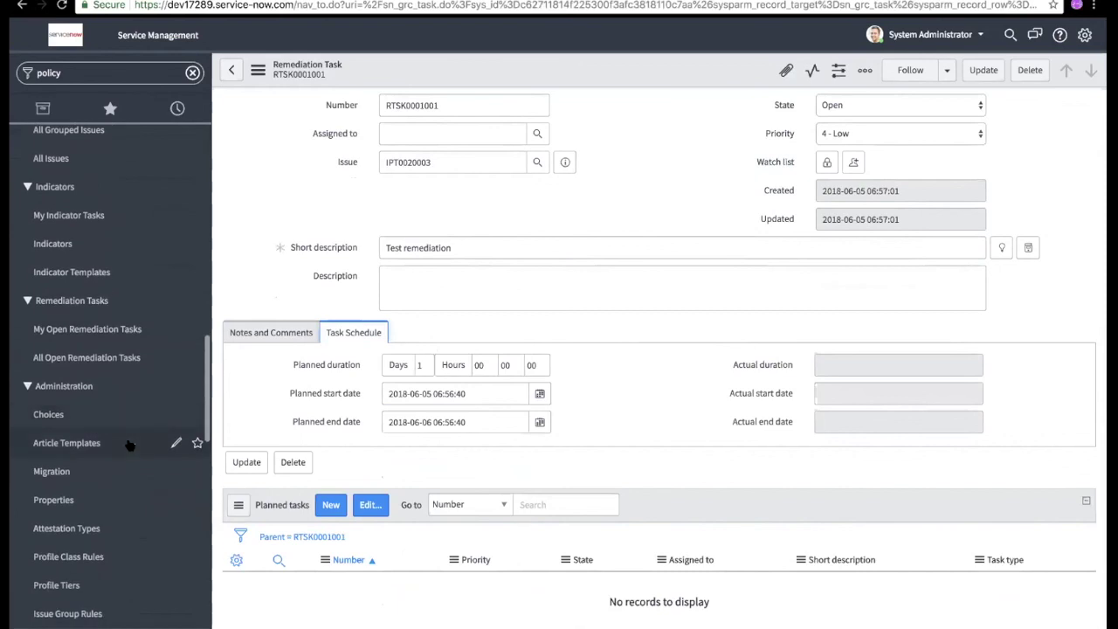